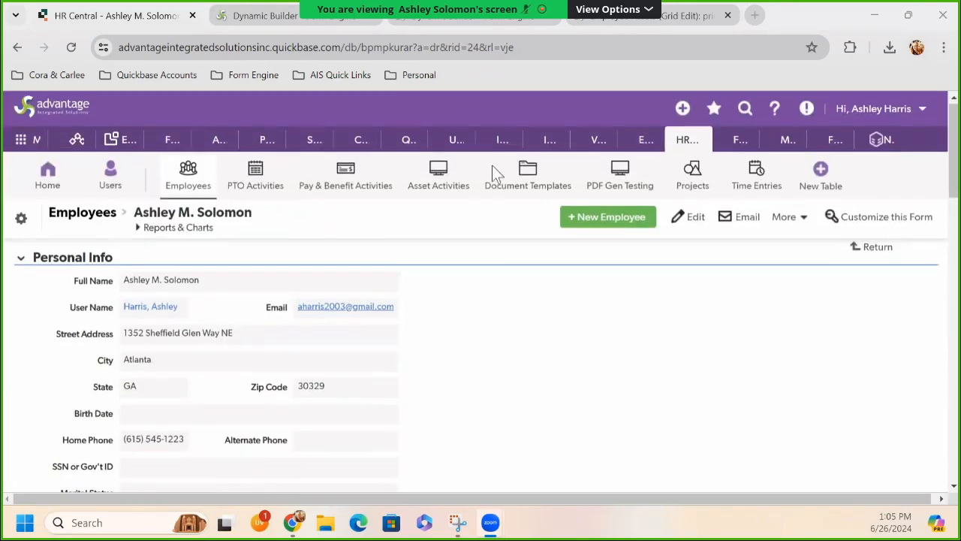
# Switch to the Employee Assets (Grid Edit) - Copy template in Form Engine and check its available target tables.
pyautogui.moveTo(326, 24)
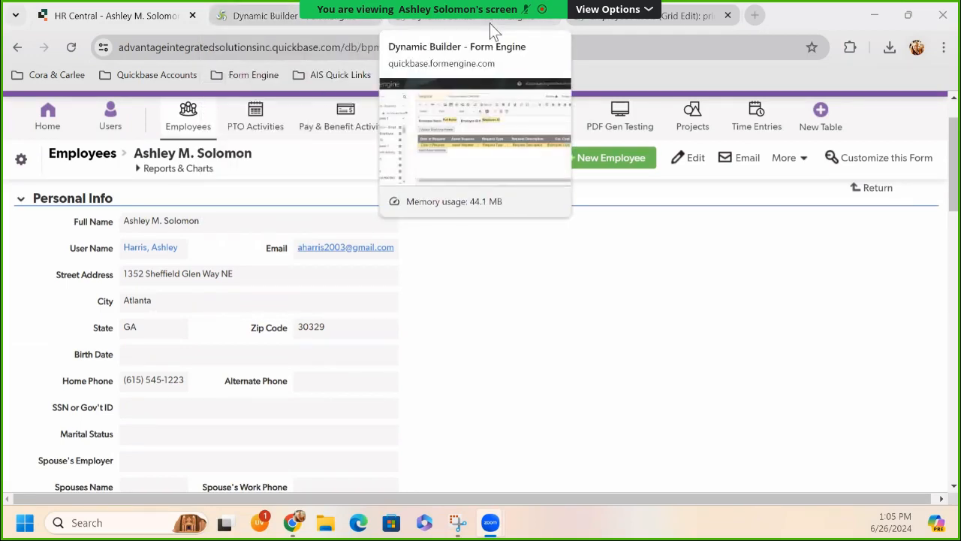
pyautogui.click(233, 16)
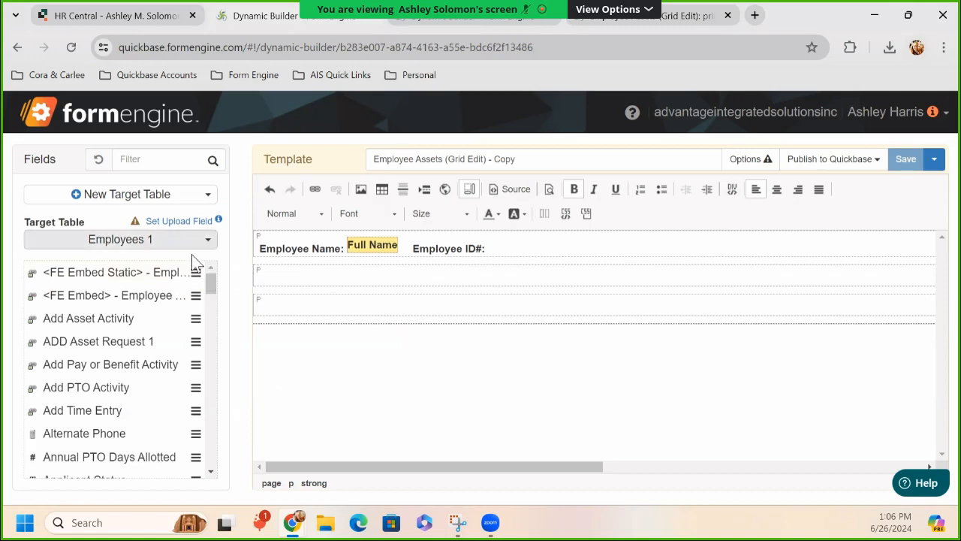
pyautogui.click(113, 250)
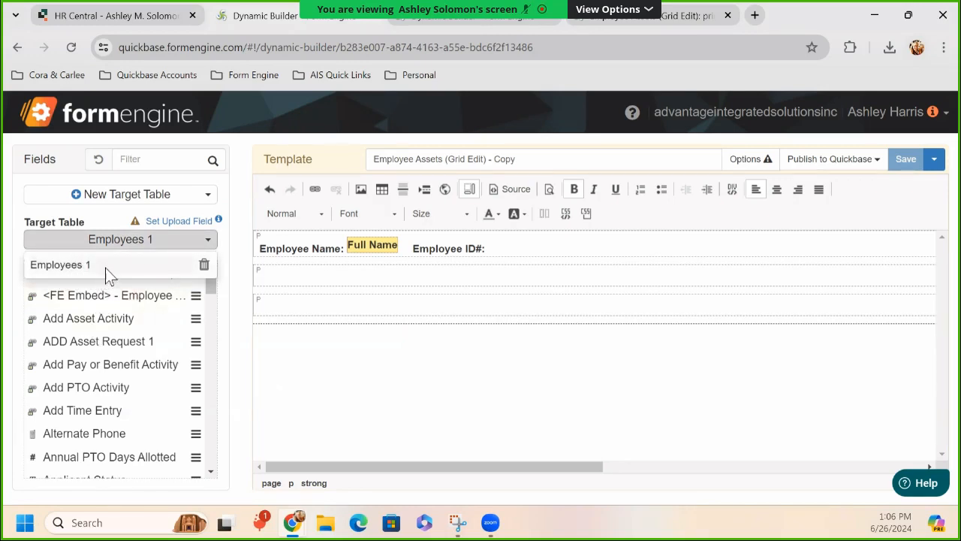
# Insert the Employee ID field directly after the "Employee ID#:" label in the template, filtering the fields by "Employee".
pyautogui.click(485, 254)
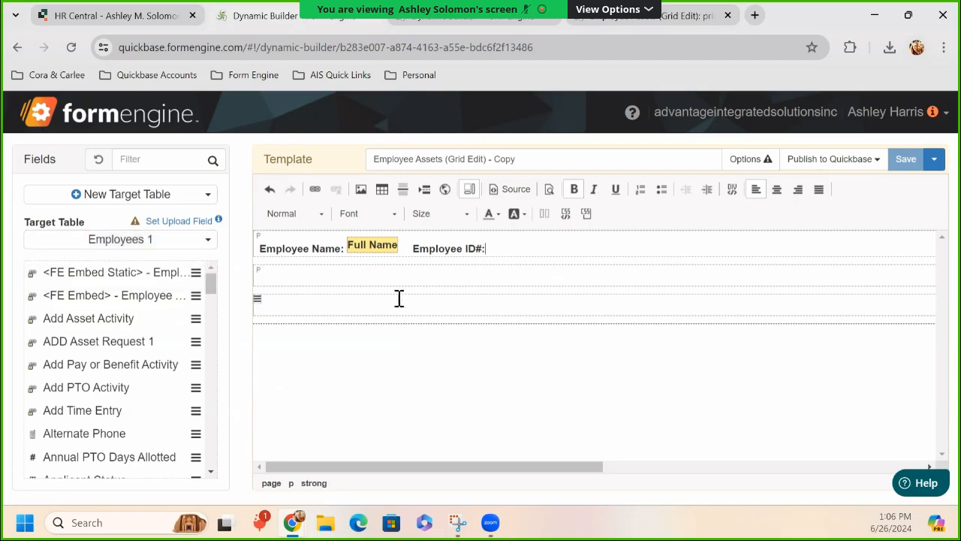
pyautogui.click(150, 161)
pyautogui.write('Emplot')
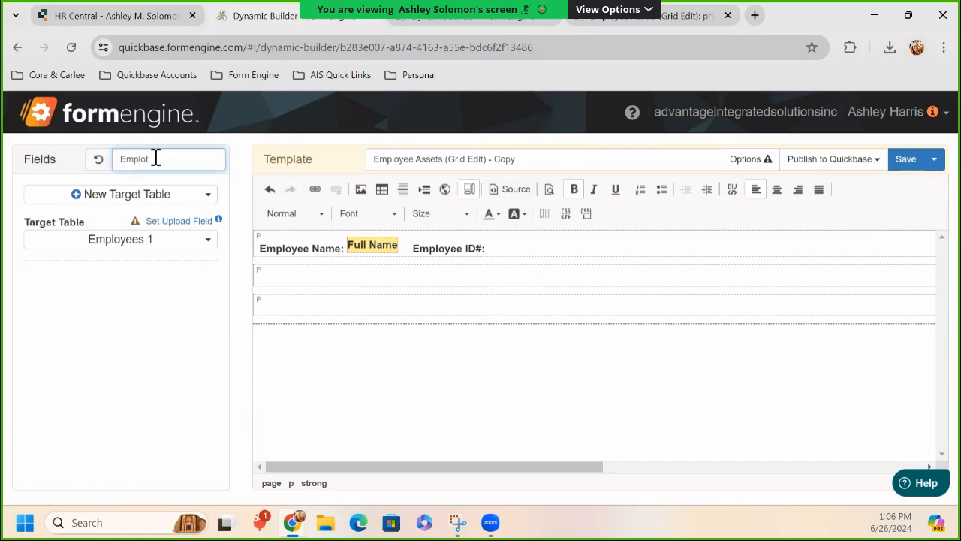
pyautogui.press('BackSpace')
pyautogui.write('yee')
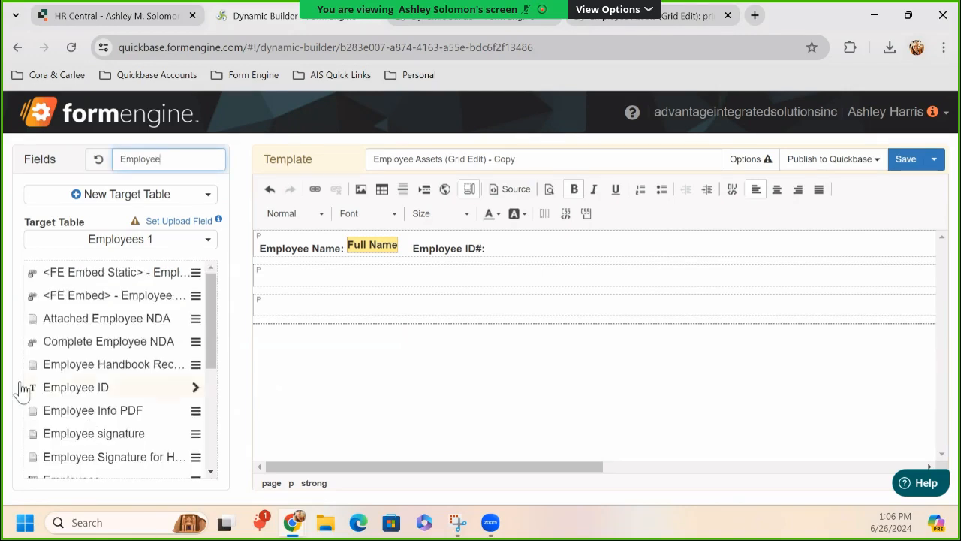
pyautogui.click(113, 389)
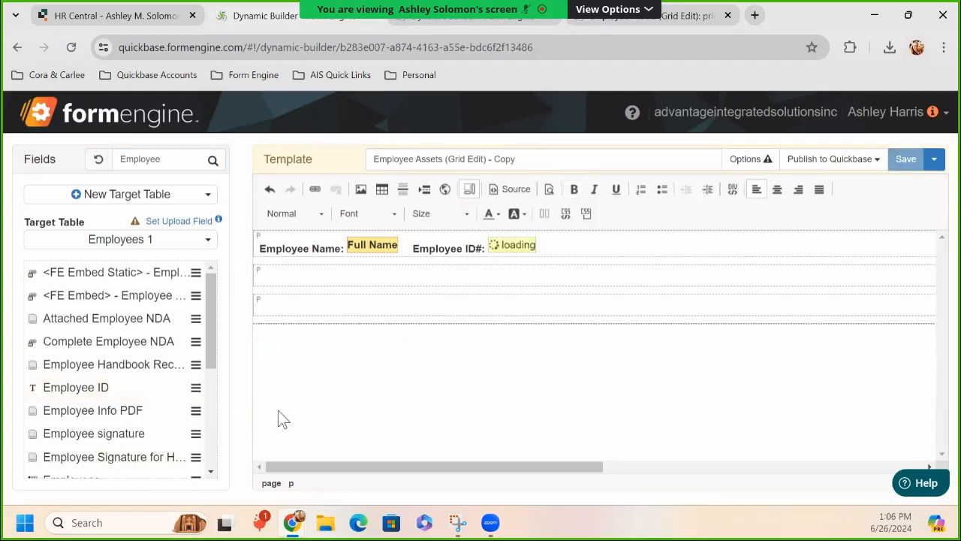
pyautogui.click(533, 249)
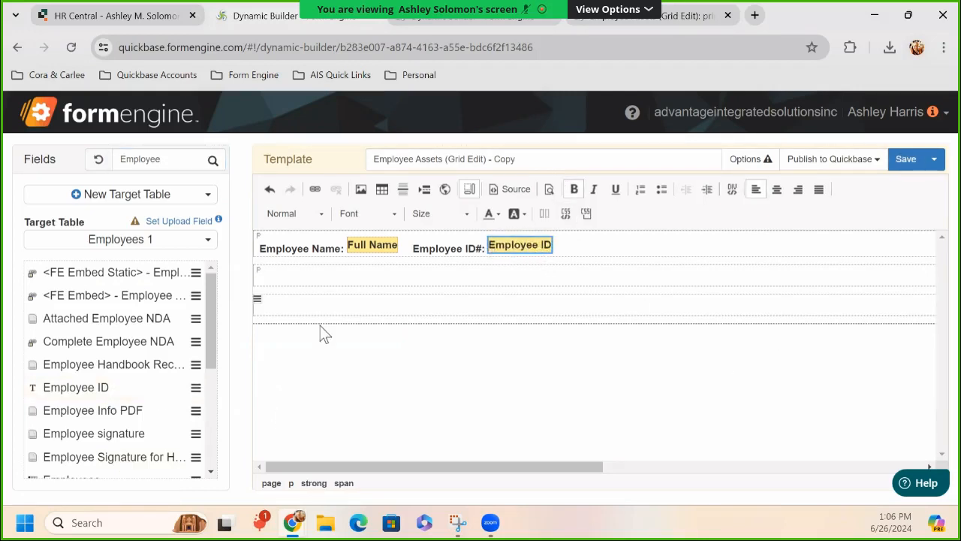
# Filter the fields by "Asset", insert the Asset activities report on the template's last empty line, and open its settings.
pyautogui.click(293, 314)
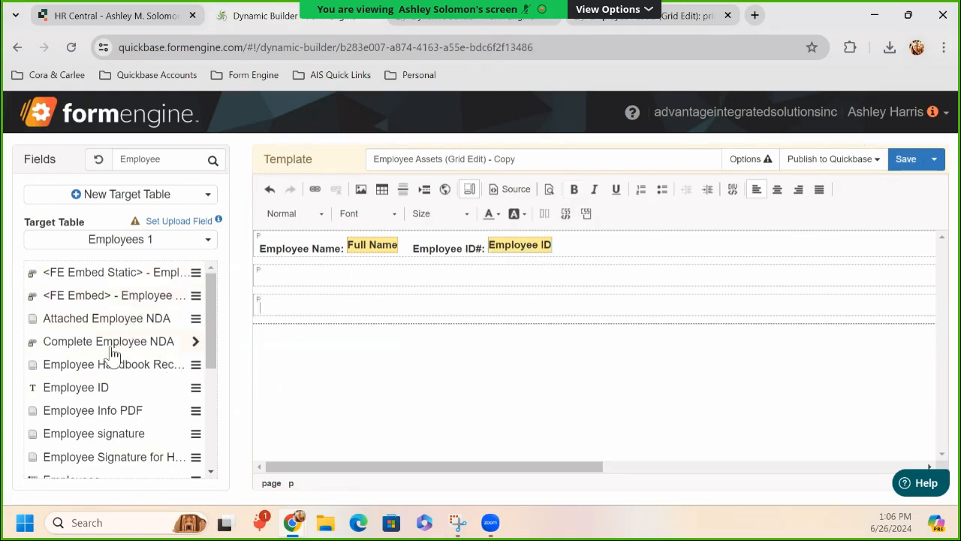
pyautogui.scroll(-1, 92, 352)
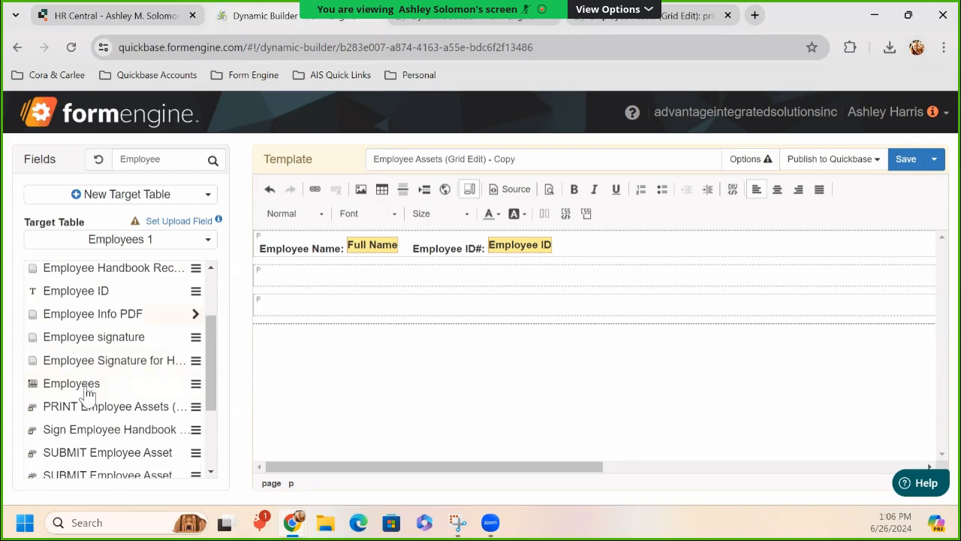
pyautogui.scroll(-2, 85, 375)
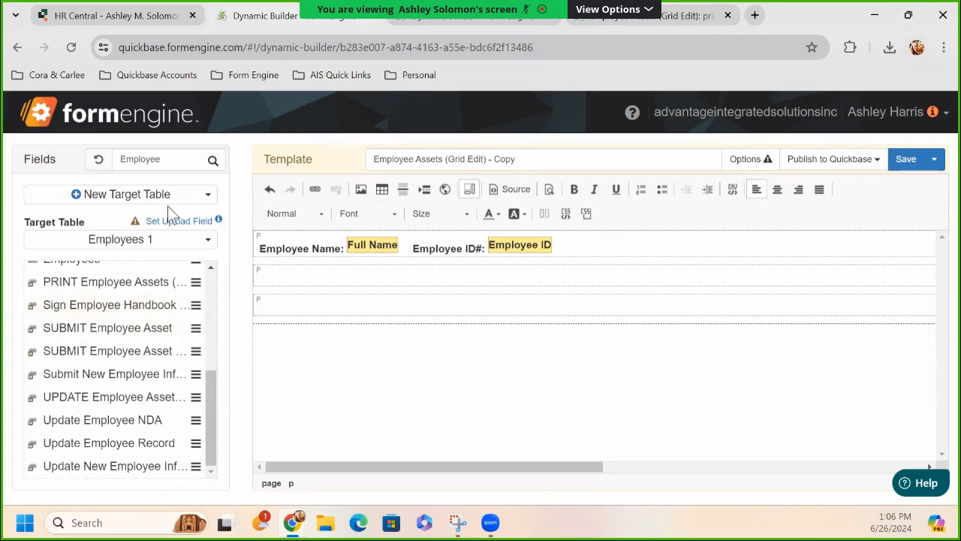
pyautogui.click(191, 162)
pyautogui.doubleClick(189, 161)
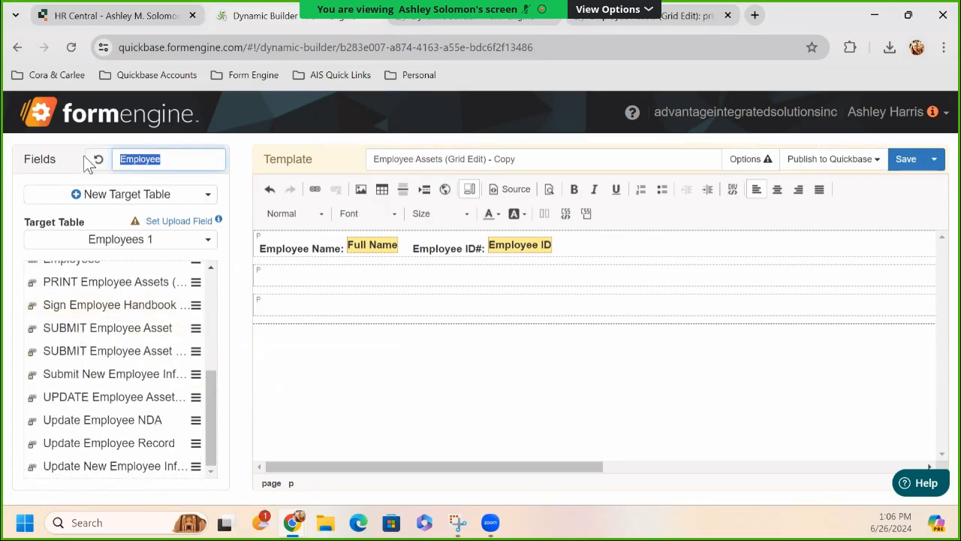
pyautogui.press('BackSpace')
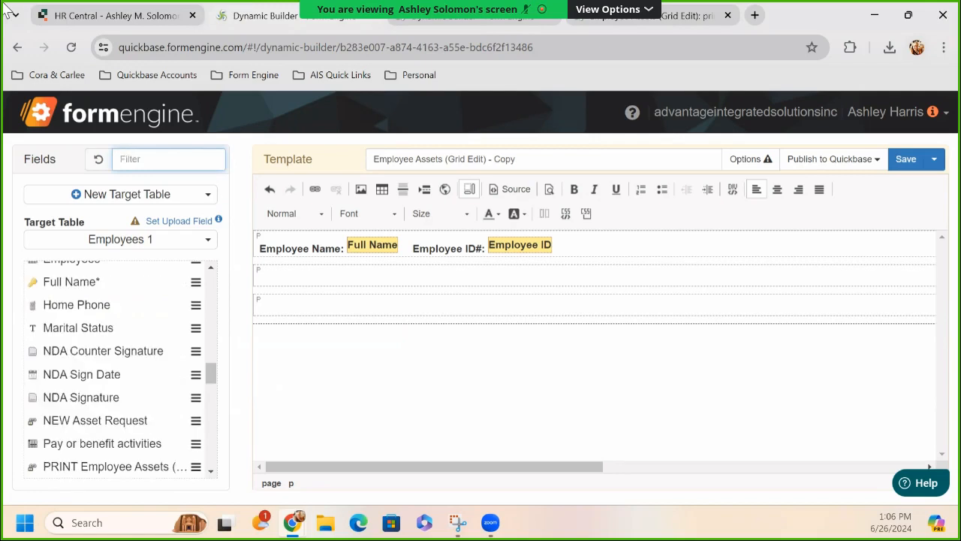
pyautogui.write('Asset')
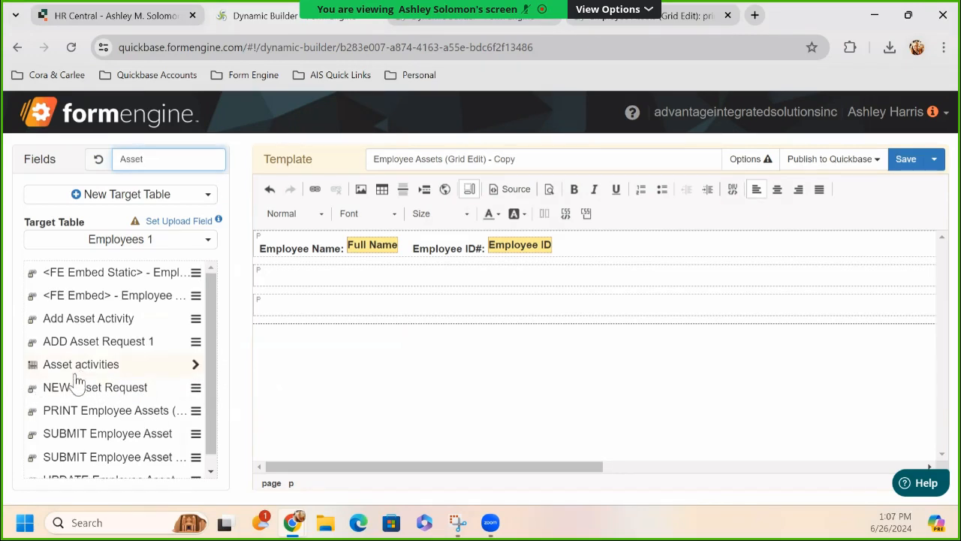
pyautogui.click(266, 316)
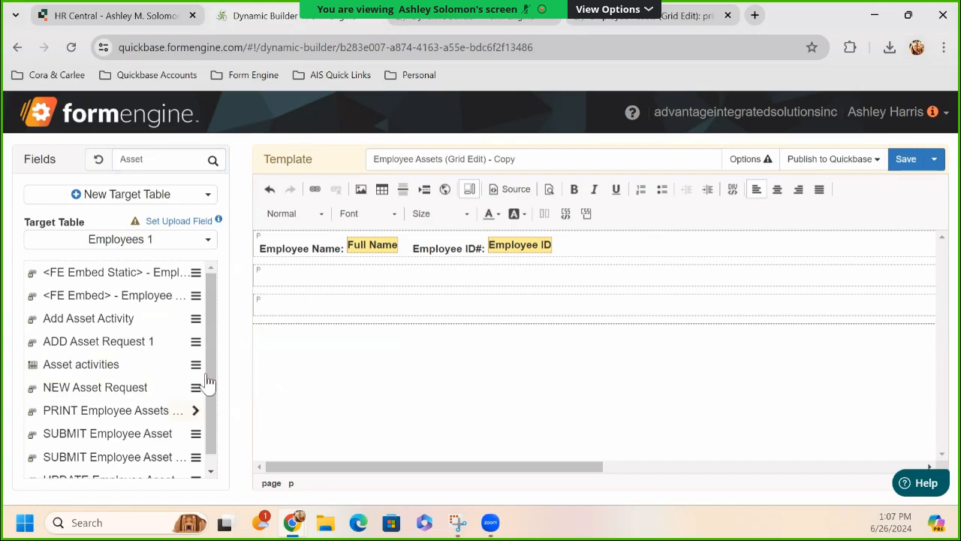
pyautogui.click(122, 367)
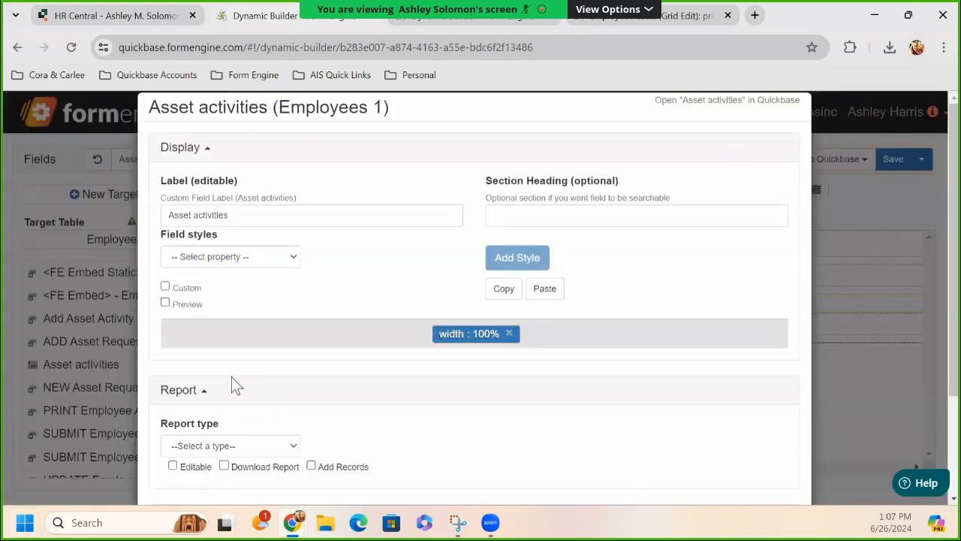
# Configure the Asset activities report as Tabular with Editable and Add Records enabled, and save the template.
pyautogui.scroll(-2, 337, 318)
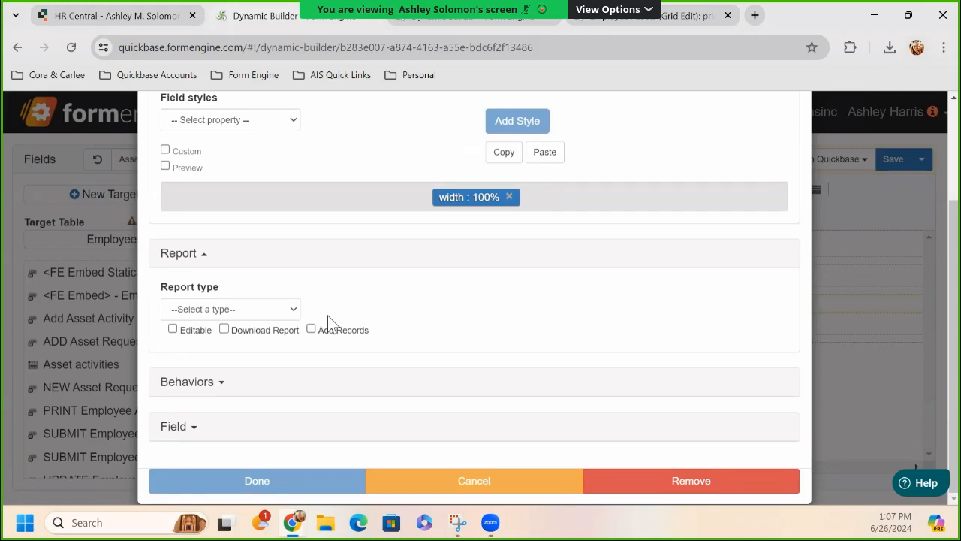
pyautogui.click(247, 312)
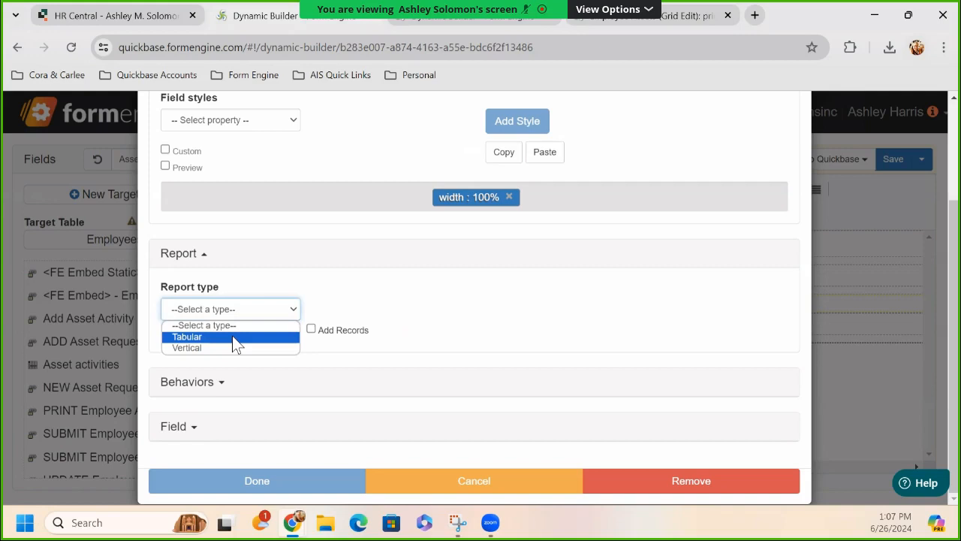
pyautogui.click(232, 336)
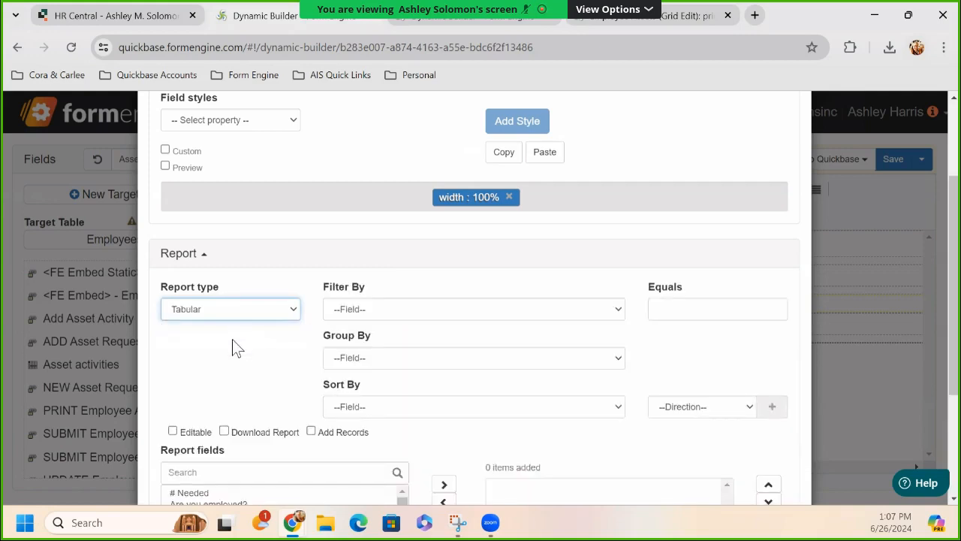
pyautogui.scroll(-2, 243, 350)
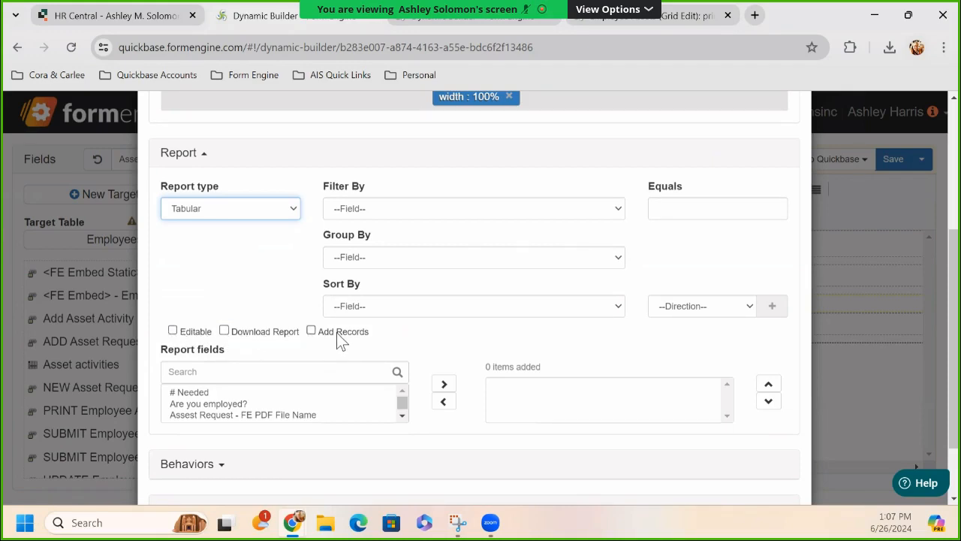
pyautogui.click(172, 331)
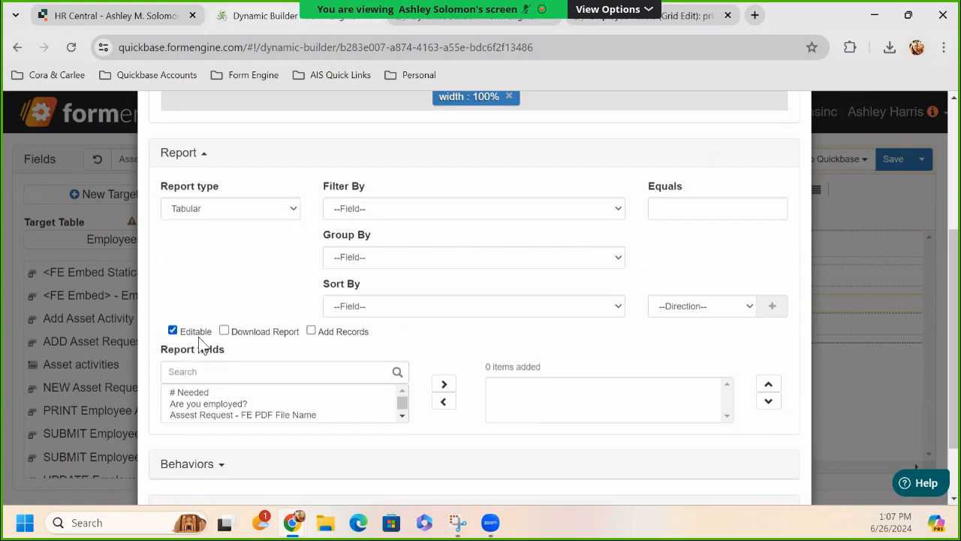
pyautogui.click(311, 331)
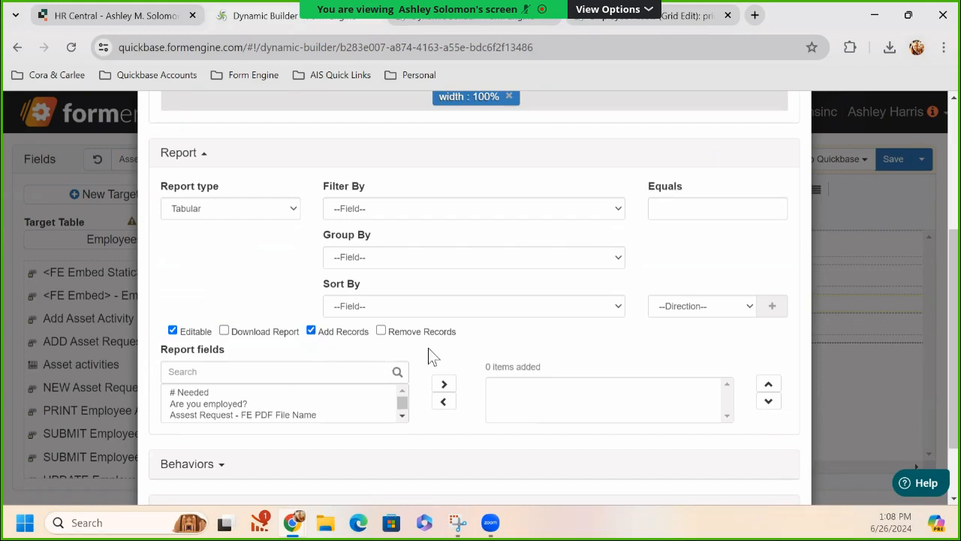
pyautogui.scroll(-1, 428, 348)
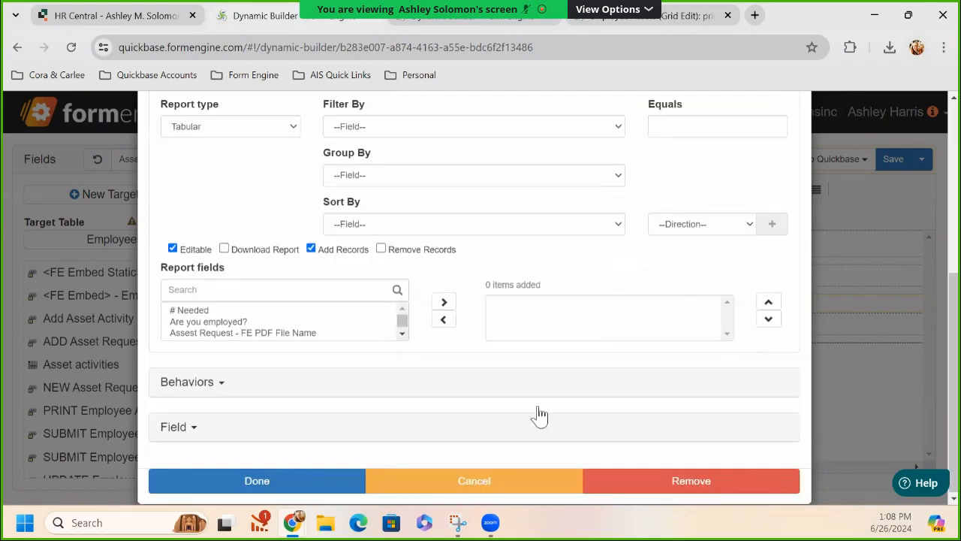
pyautogui.click(243, 488)
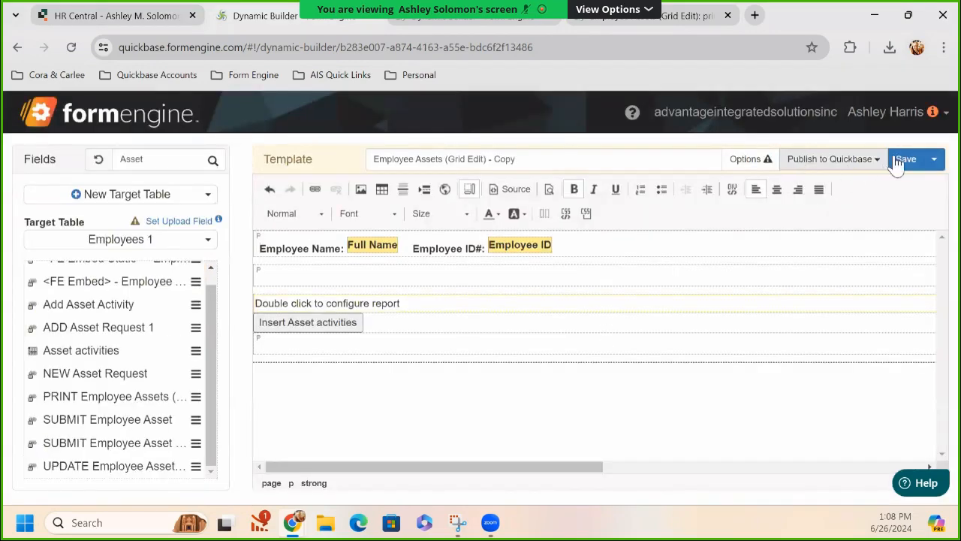
pyautogui.click(899, 161)
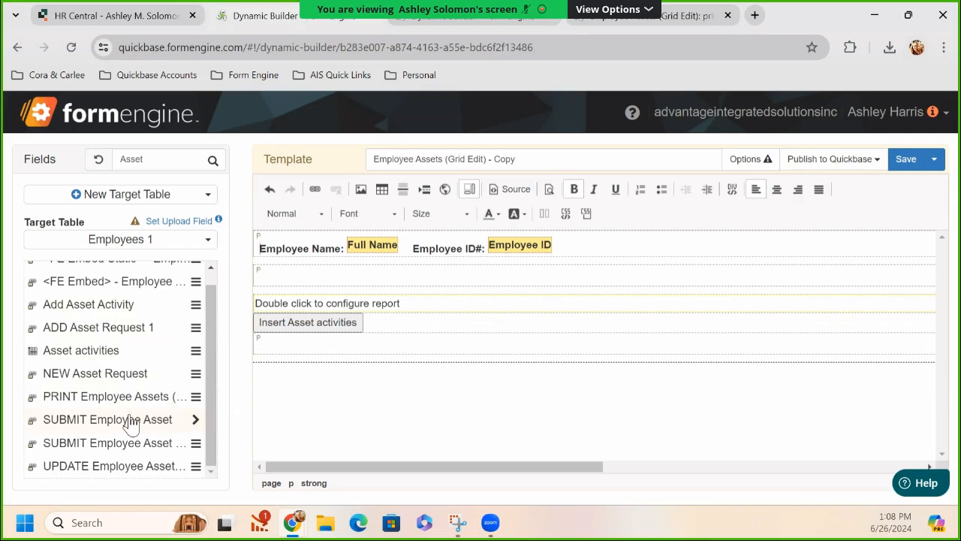
# In the finished Employee Assets (Grid Edit) template, enable Remove Records for the Asset activities report and save the template.
pyautogui.click(467, 21)
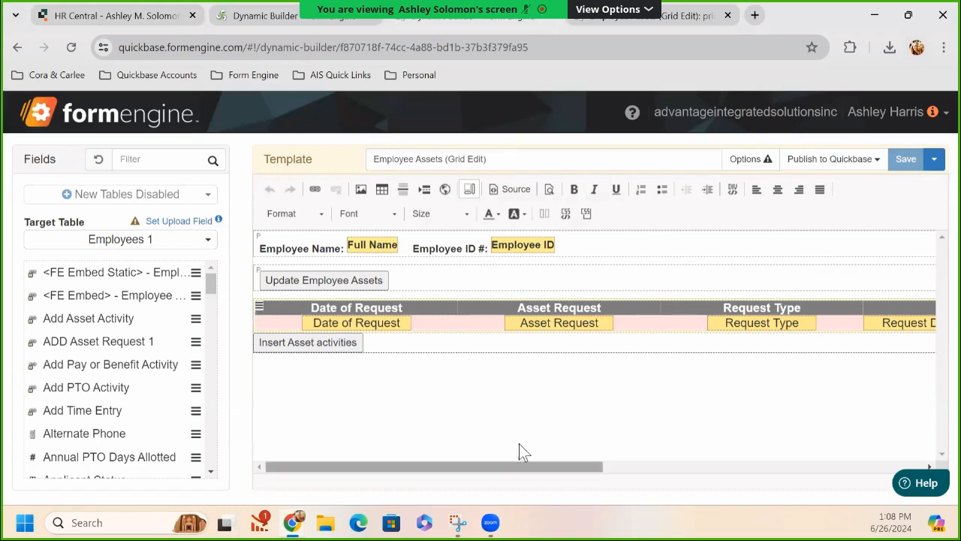
pyautogui.moveTo(511, 467); pyautogui.dragTo(466, 481)
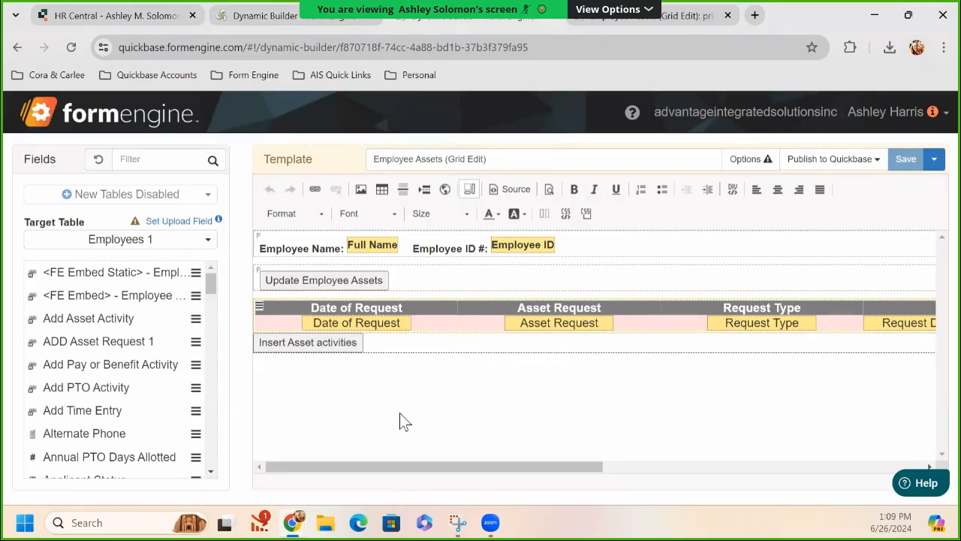
pyautogui.doubleClick(444, 324)
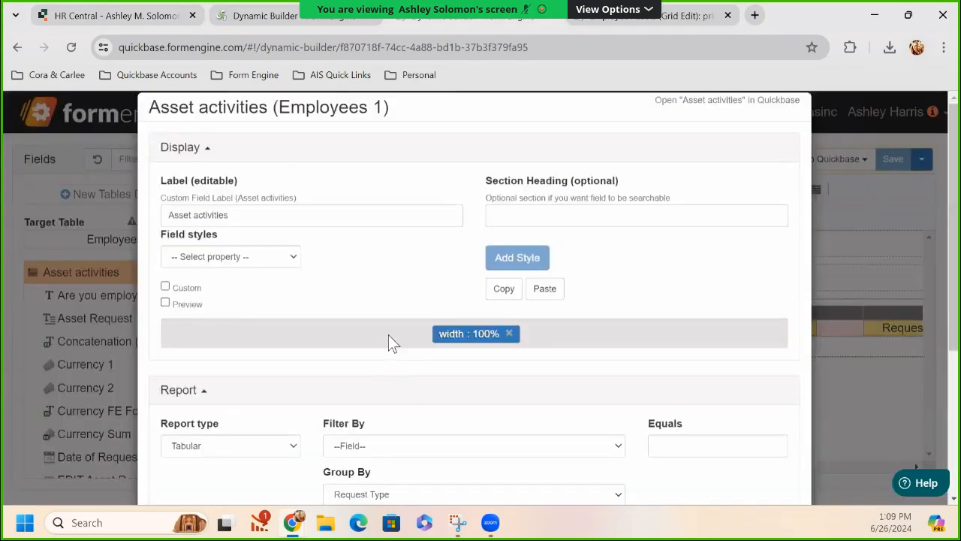
pyautogui.scroll(-2, 389, 344)
pyautogui.scroll(-1, 389, 343)
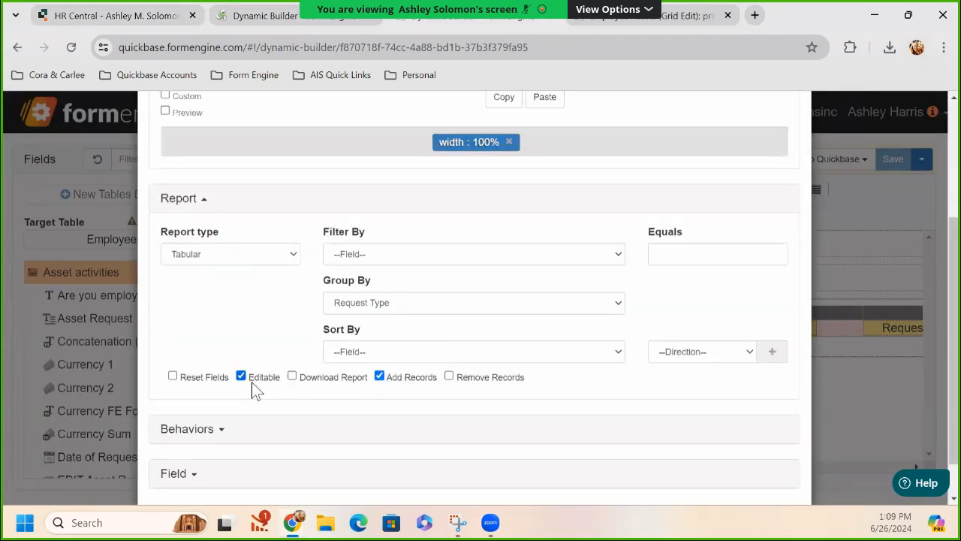
pyautogui.click(450, 377)
pyautogui.scroll(-1, 429, 384)
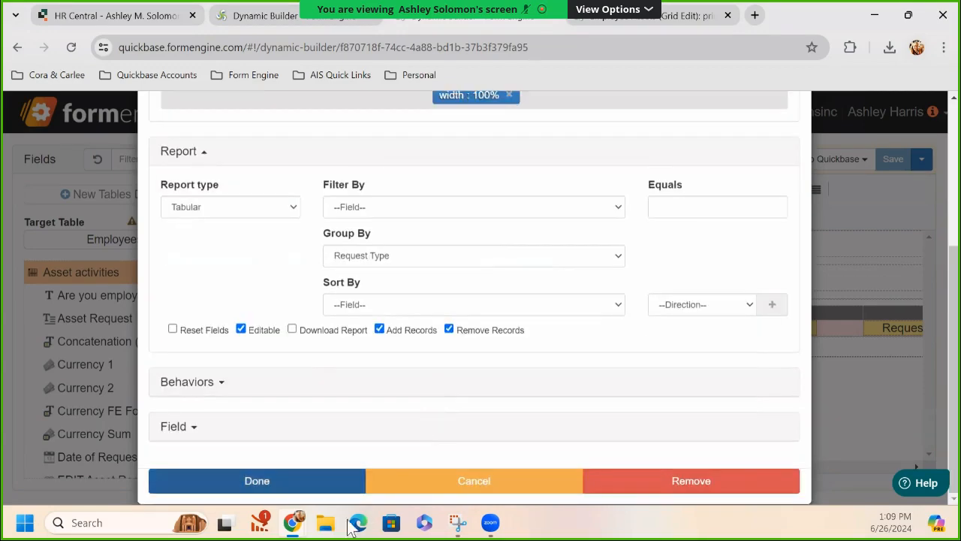
pyautogui.click(300, 484)
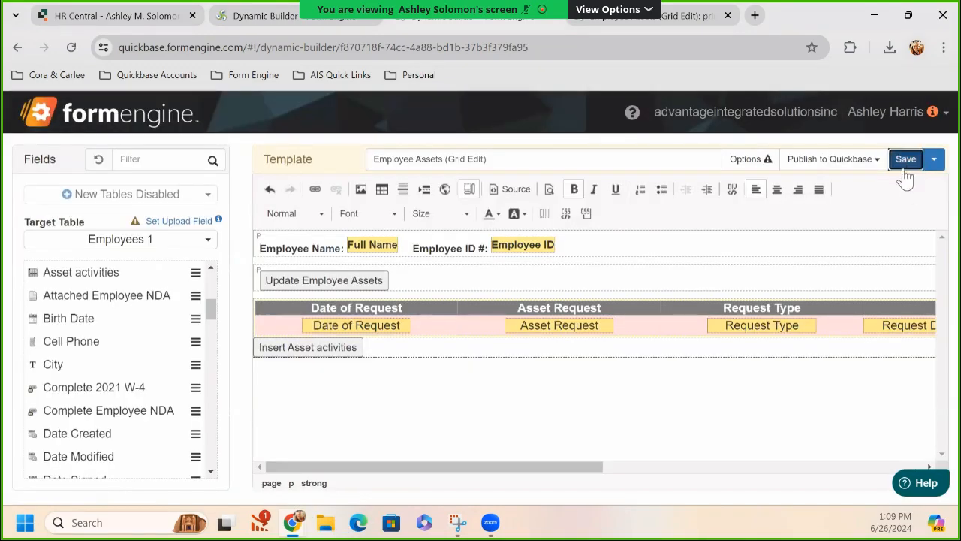
pyautogui.click(907, 162)
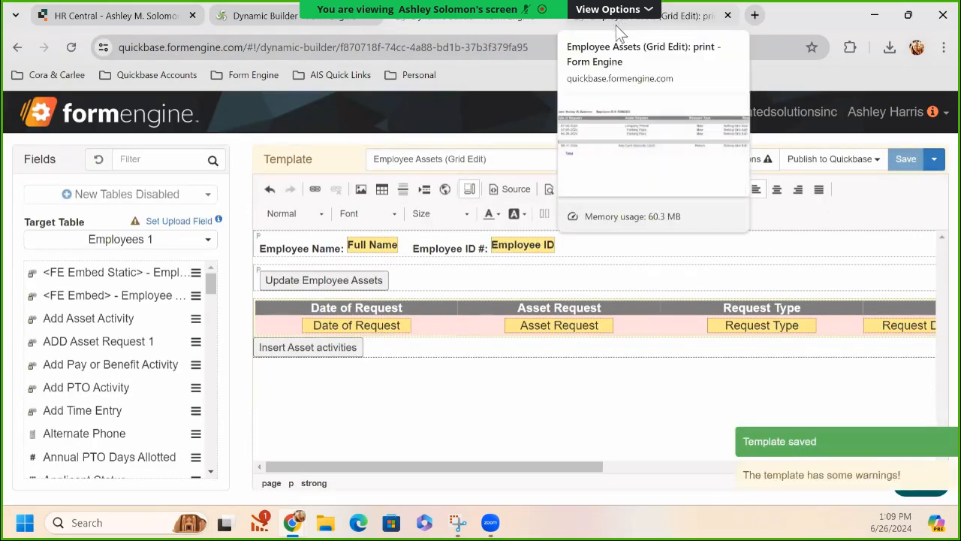
# Close the Employee Assets print view and go to the asset activity records on the employee's HR Central record.
pyautogui.click(624, 18)
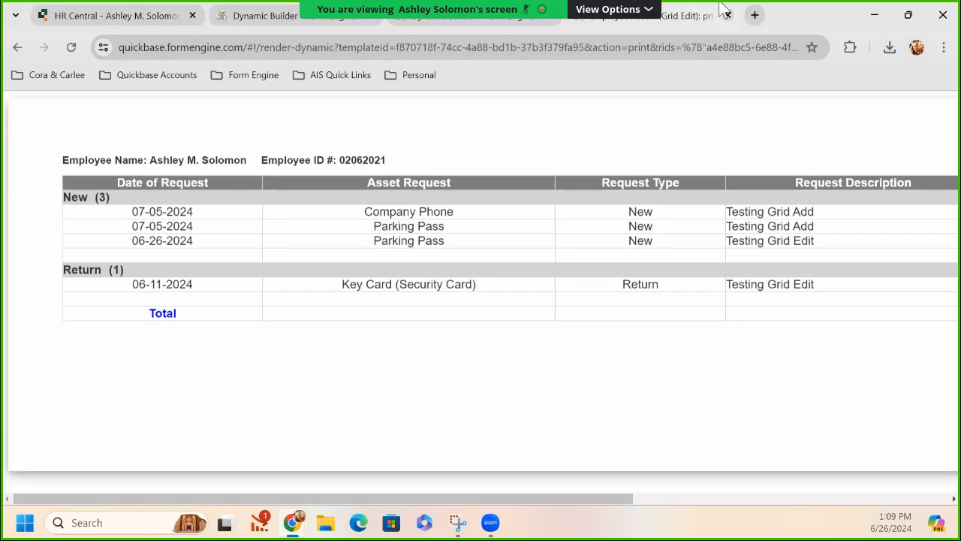
pyautogui.hotkey('ctrl', 'w')
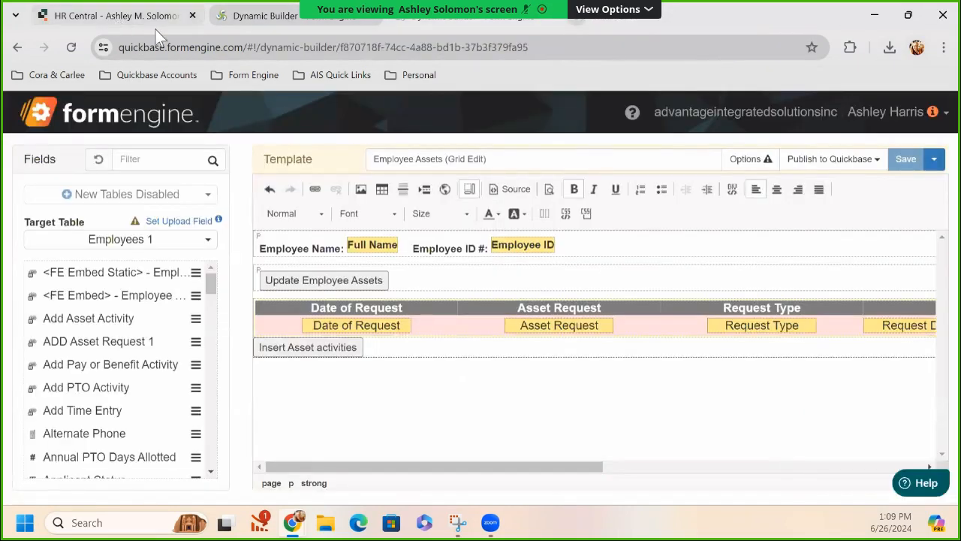
pyautogui.click(113, 16)
pyautogui.scroll(-5, 530, 346)
pyautogui.scroll(-5, 530, 346)
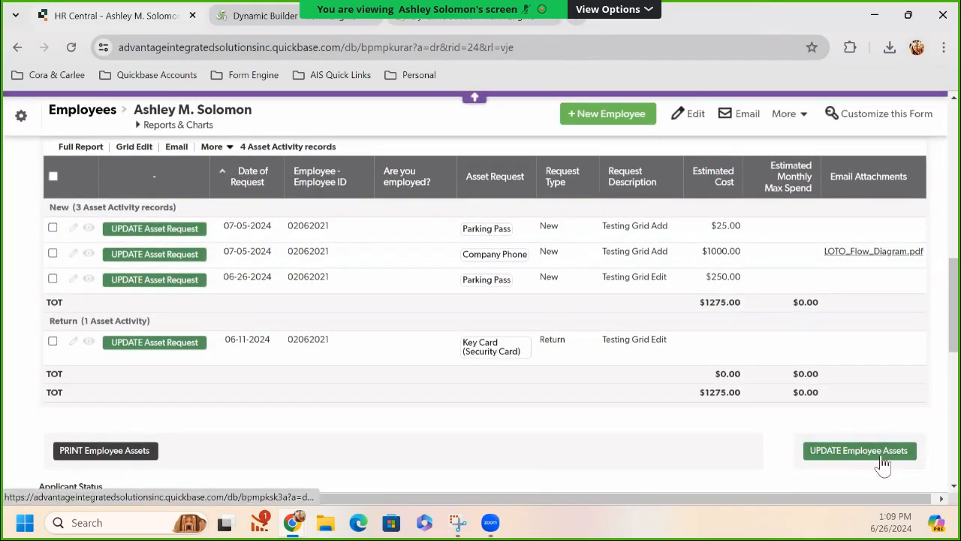
# Launch the Update Employee Assets form from the asset activities section of the employee's HR Central record.
pyautogui.click(881, 453)
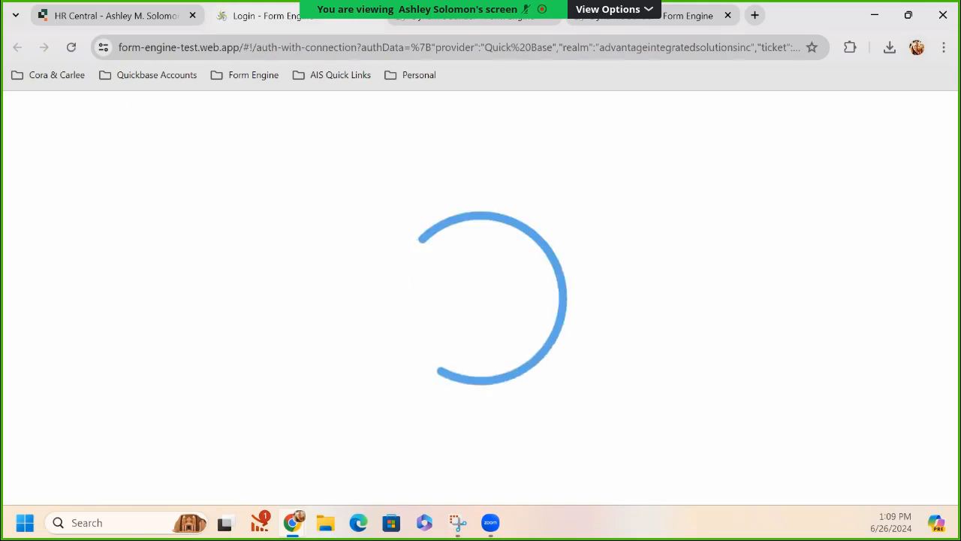
pyautogui.click(144, 22)
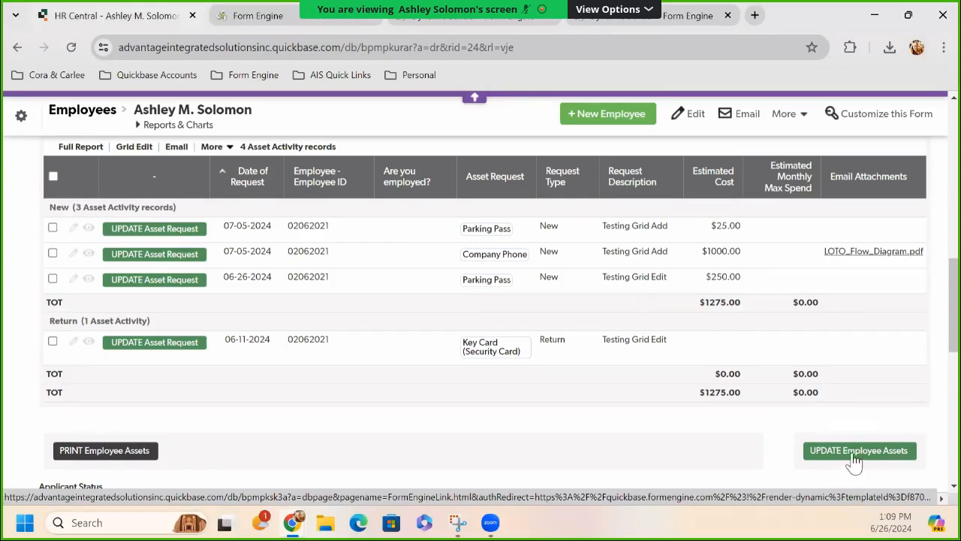
pyautogui.click(855, 459)
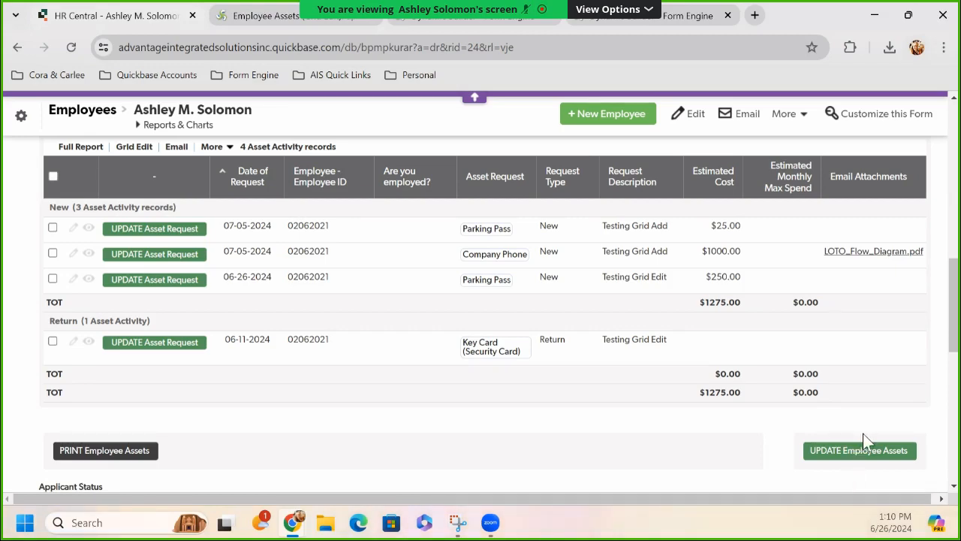
# Look over the Personal Info on the employee's HR Central record and go to the opened employee assets update form.
pyautogui.scroll(3, 868, 472)
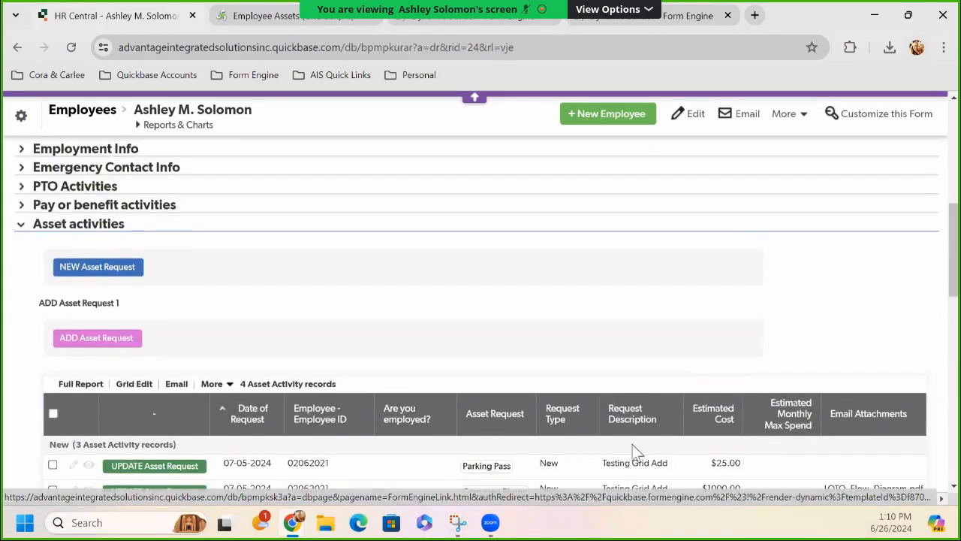
pyautogui.scroll(4, 377, 388)
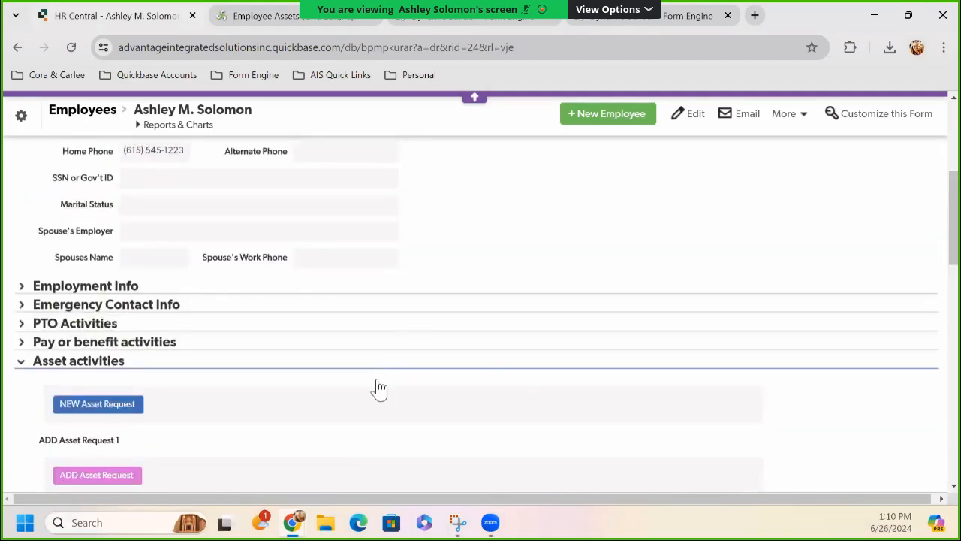
pyautogui.scroll(1, 128, 150)
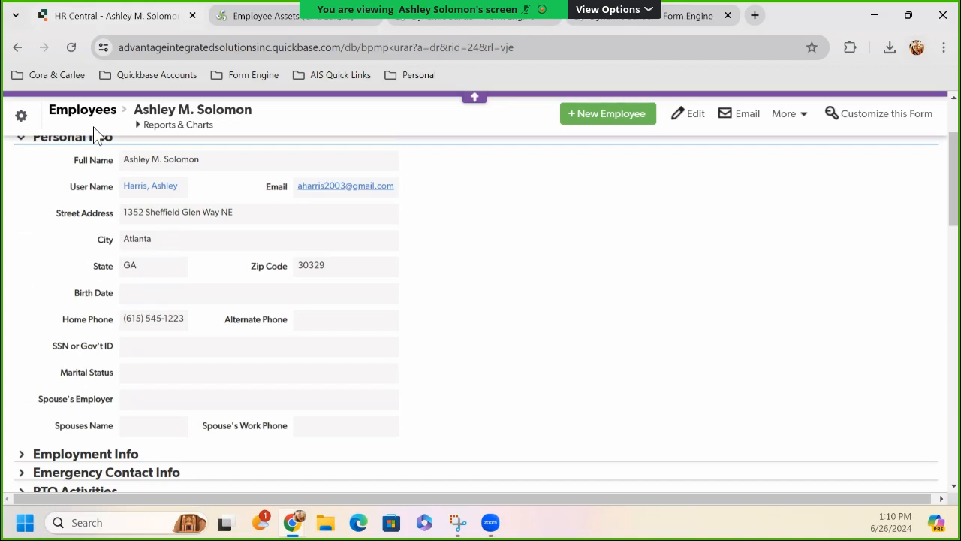
pyautogui.scroll(1, 150, 119)
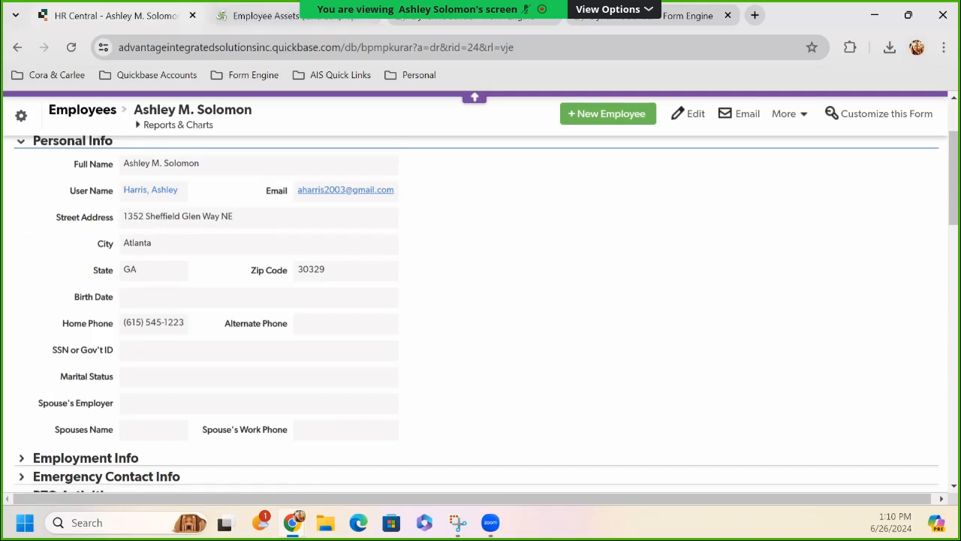
pyautogui.click(339, 21)
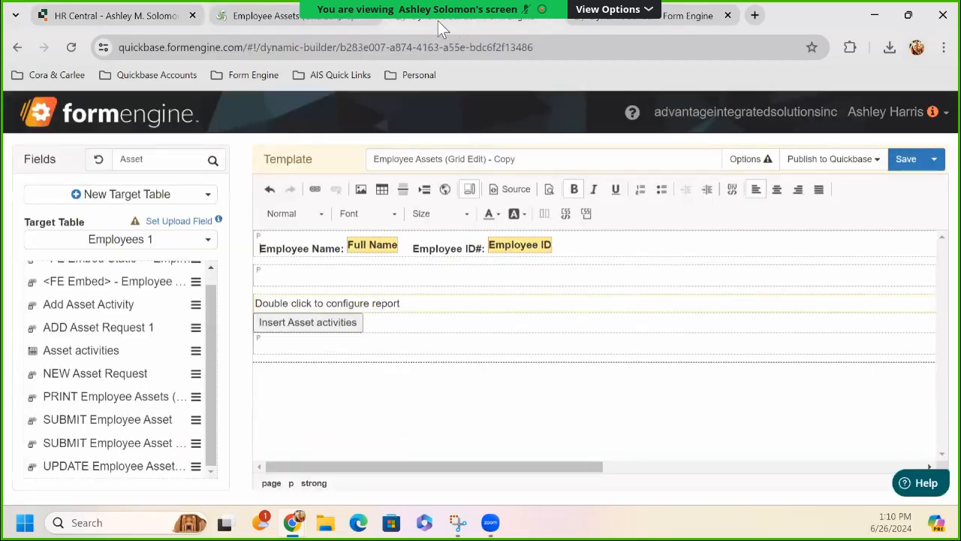
pyautogui.click(637, 27)
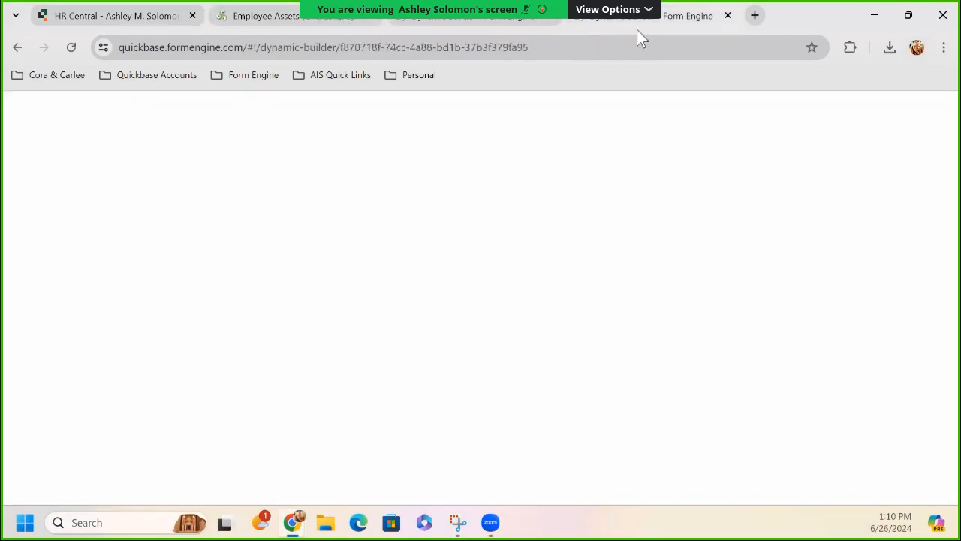
pyautogui.click(381, 22)
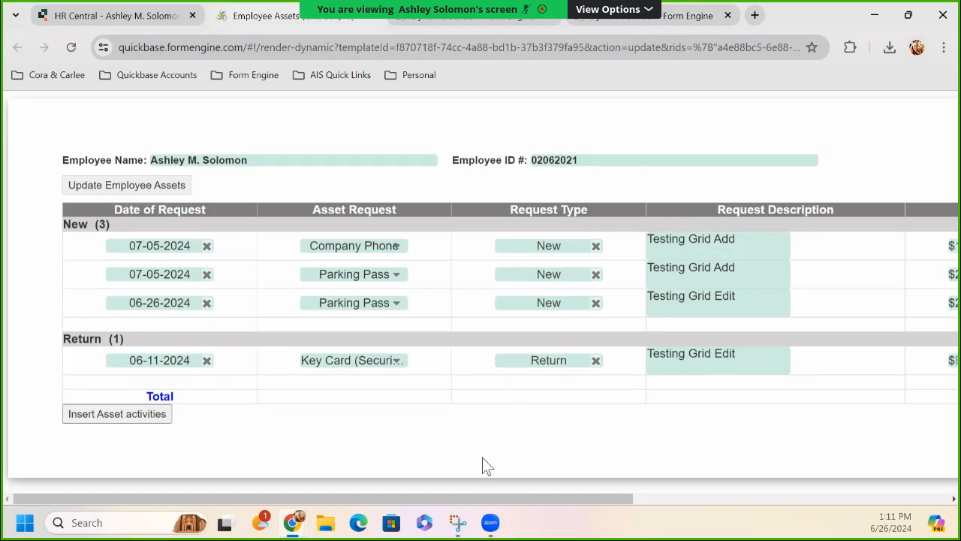
# Compare the asset activity records on the employee's HR Central record with the grid in the update form.
pyautogui.click(459, 518)
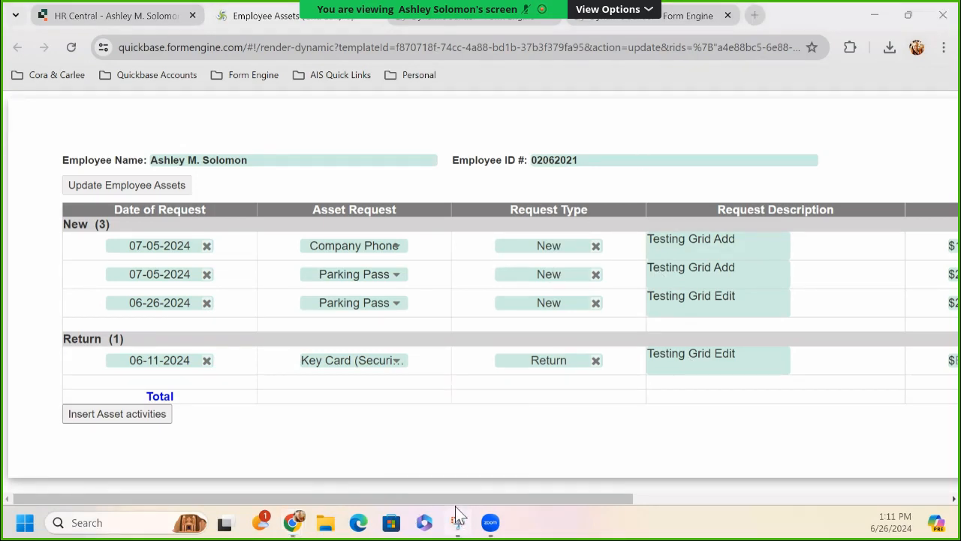
pyautogui.click(455, 499)
pyautogui.moveTo(455, 499)
pyautogui.mouseDown()
pyautogui.moveTo(519, 509)
pyautogui.moveTo(440, 502)
pyautogui.mouseUp()
pyautogui.click(177, 17)
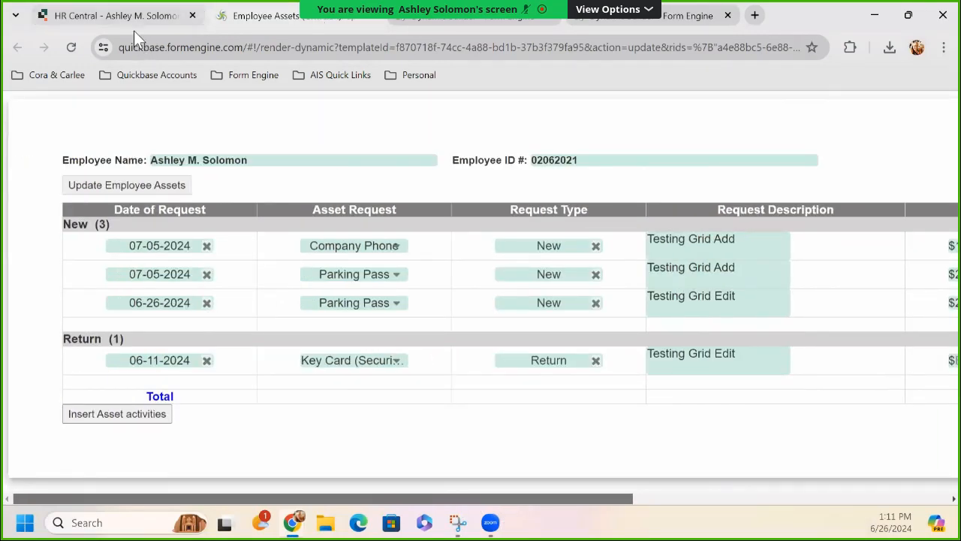
pyautogui.scroll(-8, 360, 411)
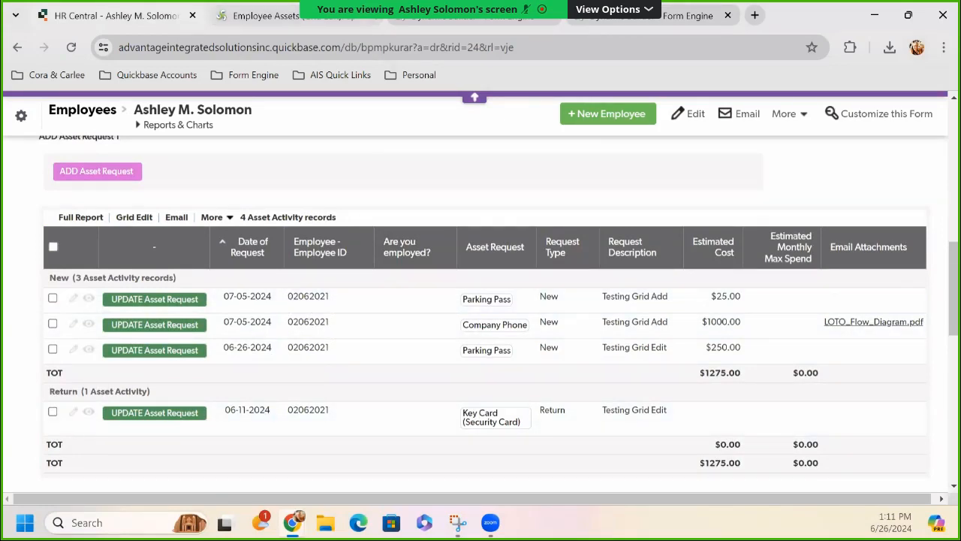
pyautogui.click(296, 25)
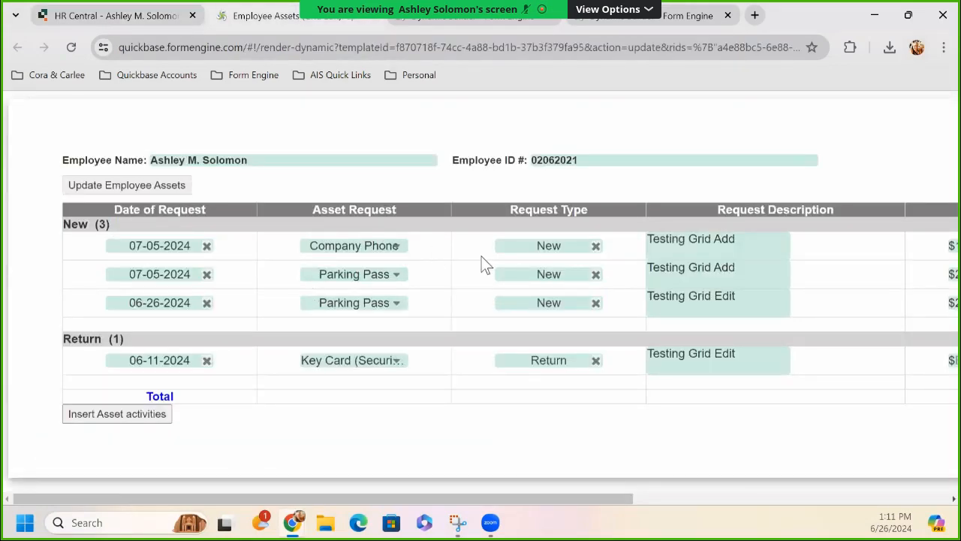
# Review the Asset activities report settings in the Employee Assets (Grid Edit) template and return to the update form.
pyautogui.click(614, 21)
pyautogui.click(451, 339)
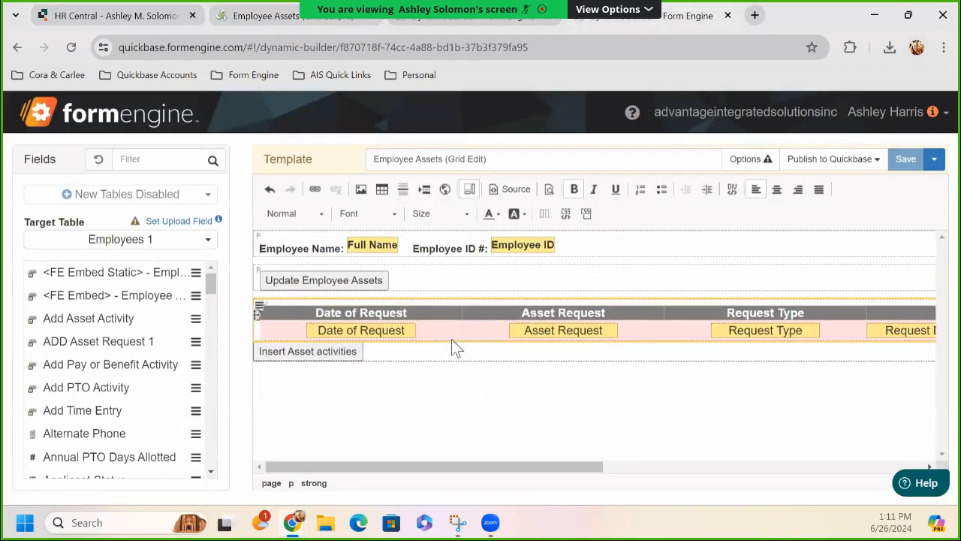
pyautogui.doubleClick(451, 338)
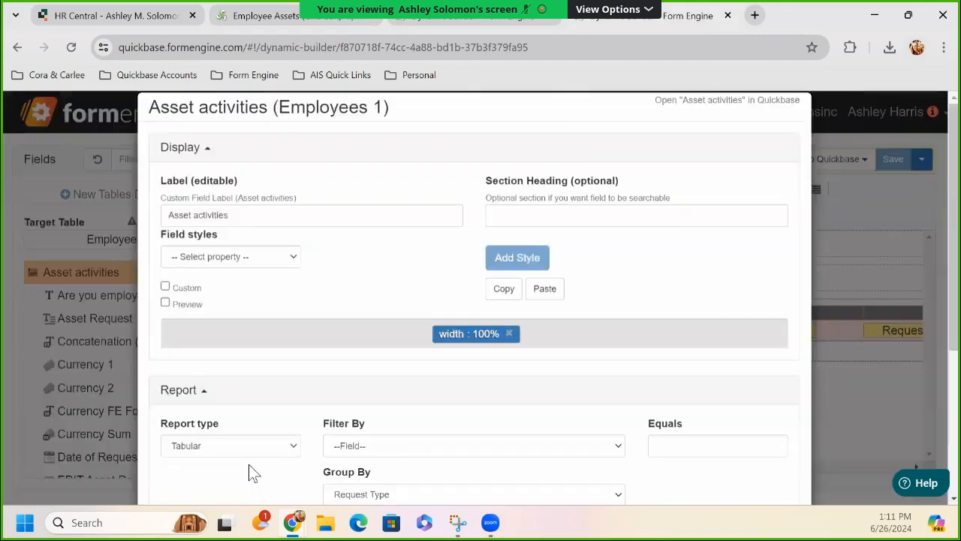
pyautogui.scroll(-2, 240, 451)
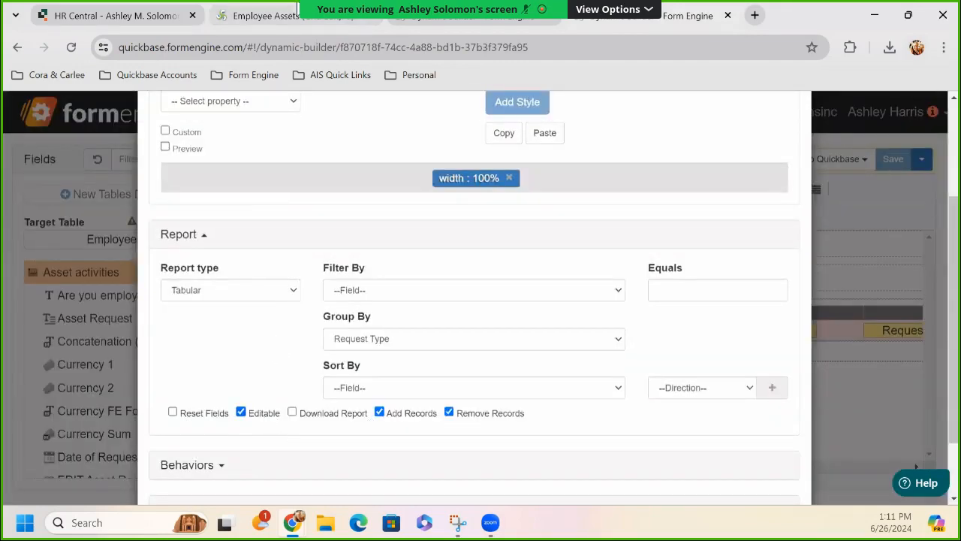
pyautogui.click(292, 13)
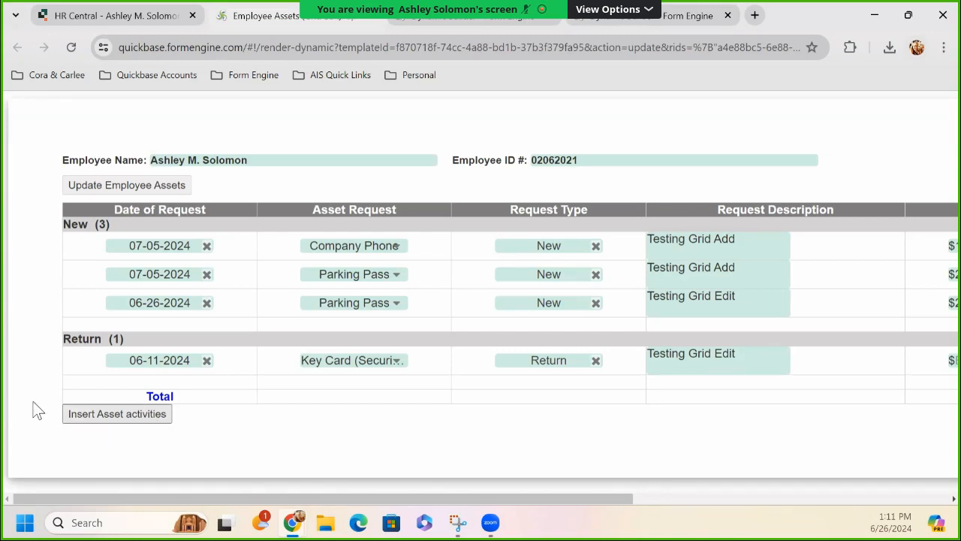
# Insert a new asset activities row dated 07-01-2024 with Credit Card as its asset request.
pyautogui.click(88, 417)
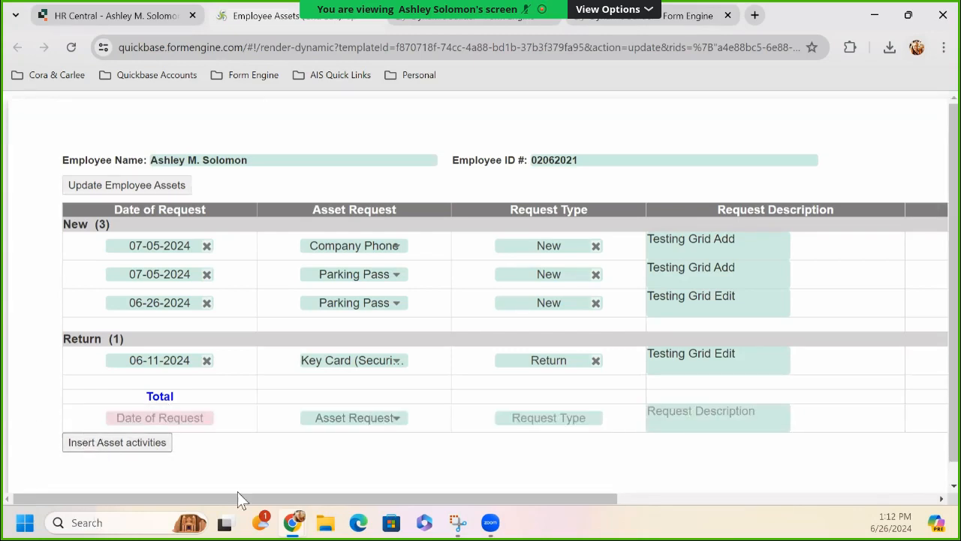
pyautogui.click(192, 425)
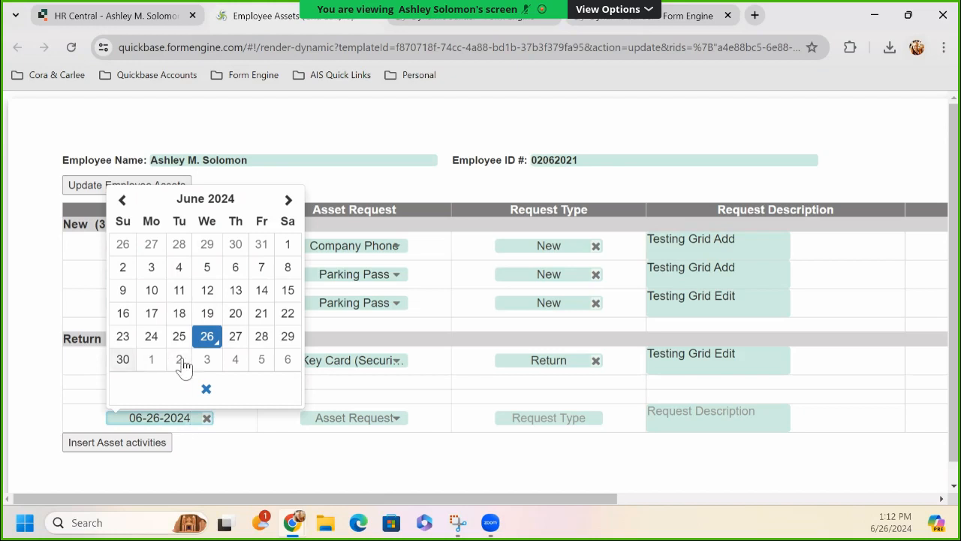
pyautogui.click(145, 359)
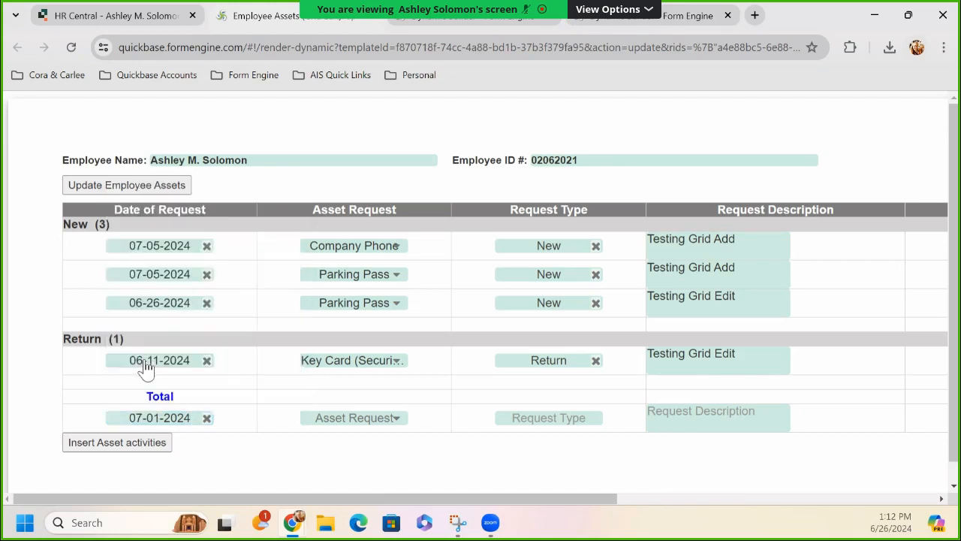
pyautogui.click(337, 421)
pyautogui.click(445, 277)
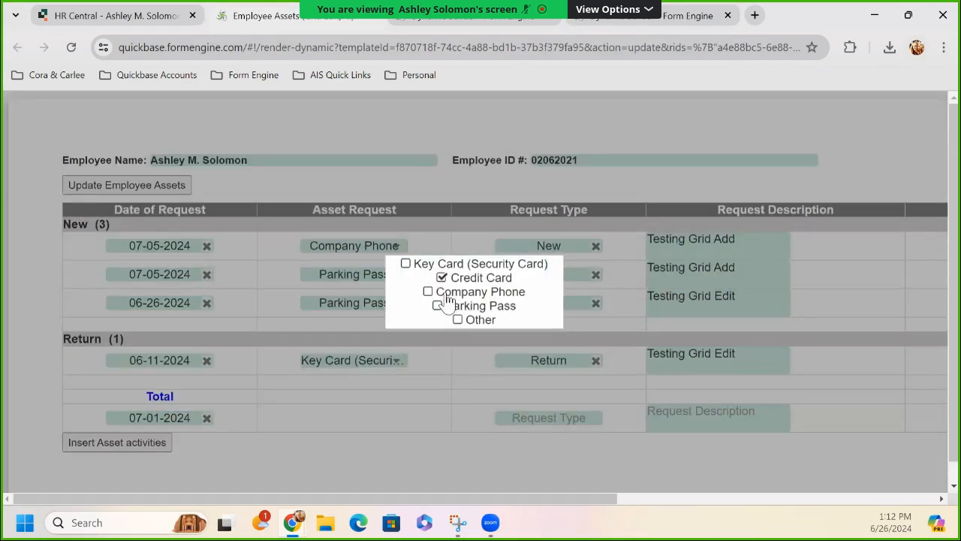
pyautogui.click(496, 453)
pyautogui.scroll(-1, 505, 452)
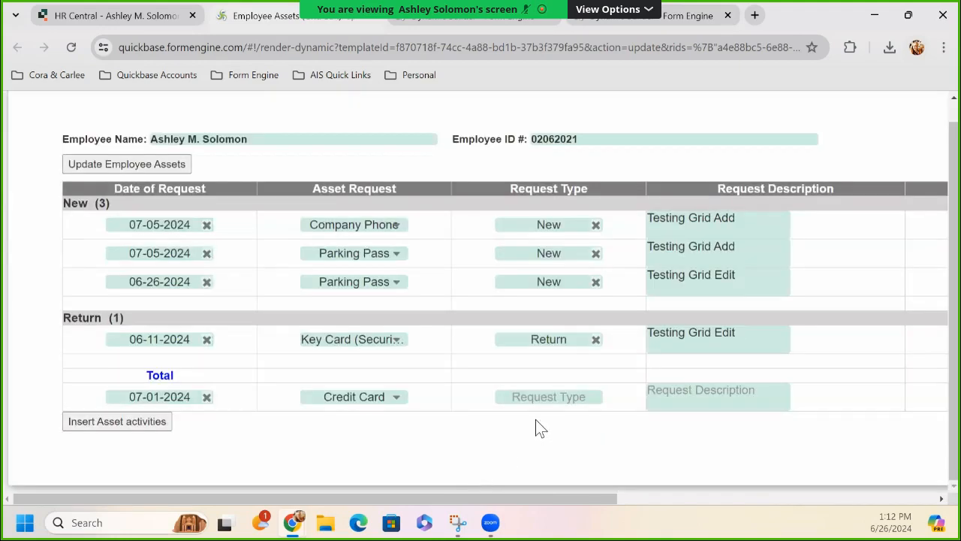
# Set the new row's request type to Report Lost and its request description to "Testing Grid Add".
pyautogui.click(540, 398)
pyautogui.click(713, 396)
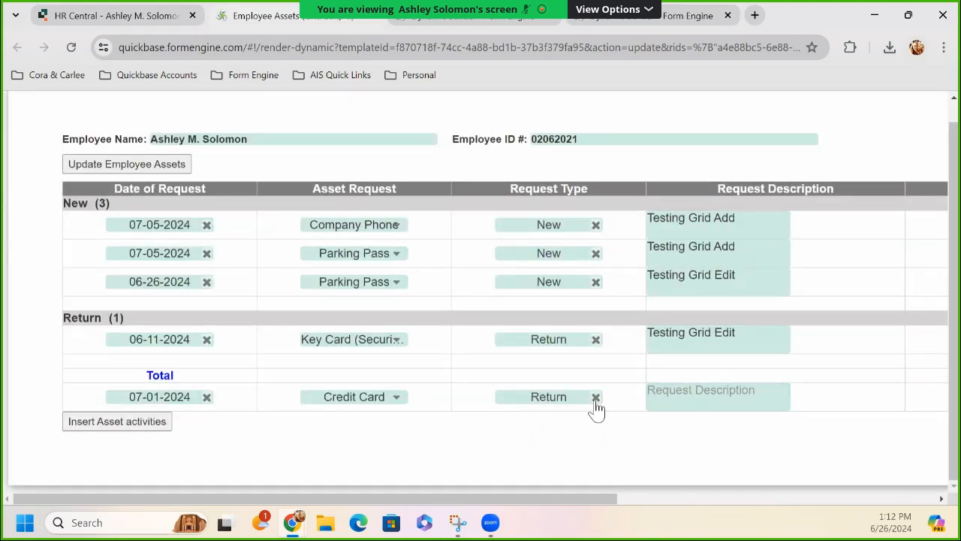
pyautogui.click(526, 404)
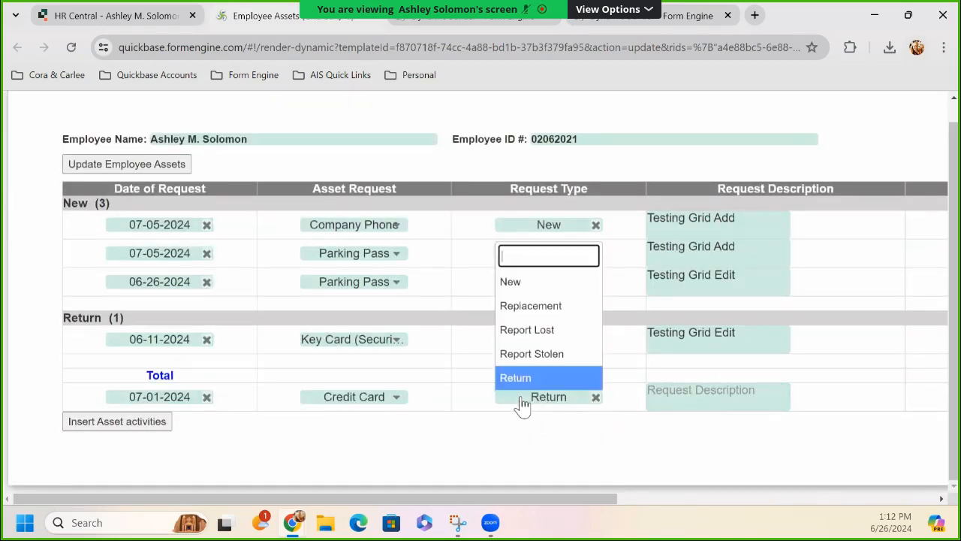
pyautogui.click(513, 334)
pyautogui.click(656, 389)
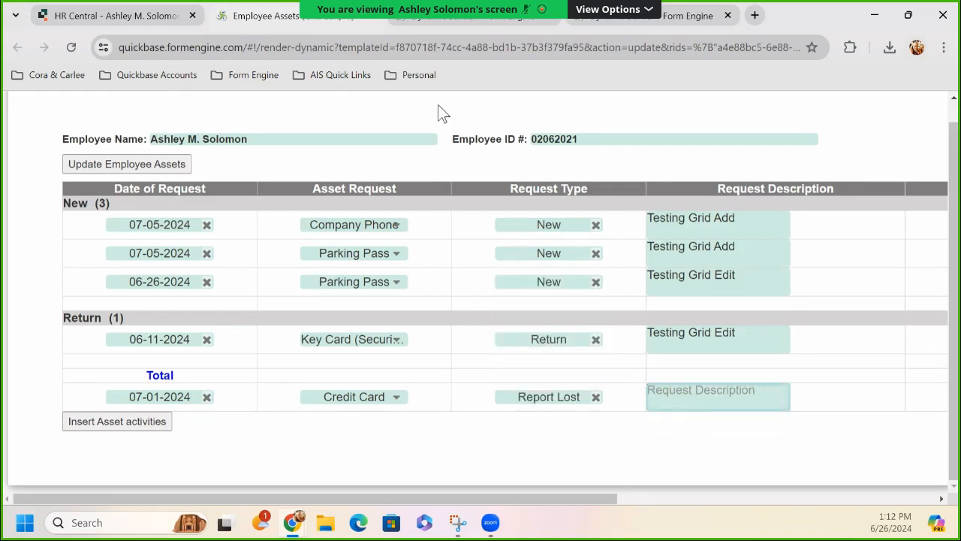
pyautogui.write('Testing ')
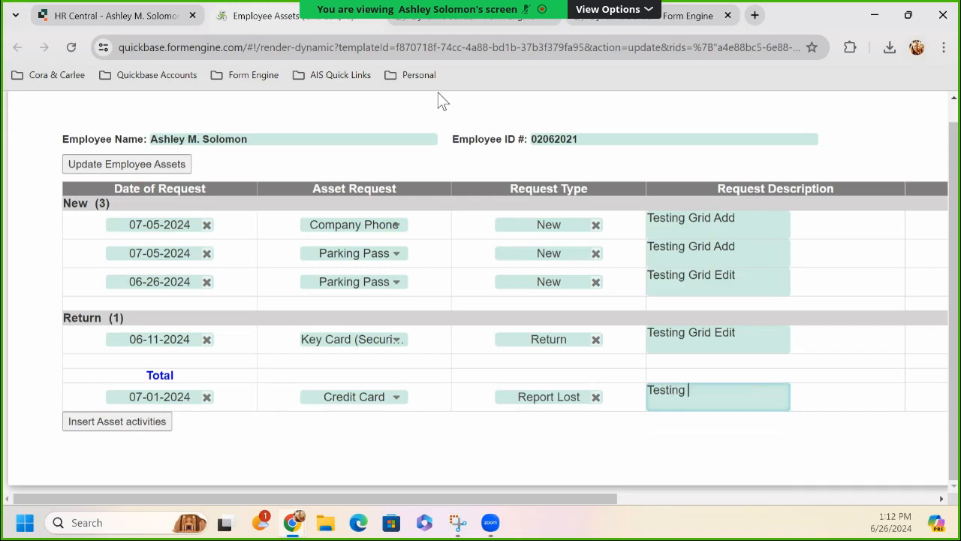
pyautogui.write('Grid Add')
# Enter an estimated cost of $250 for the new Credit Card row.
pyautogui.moveTo(312, 499); pyautogui.dragTo(610, 499)
pyautogui.click(491, 400)
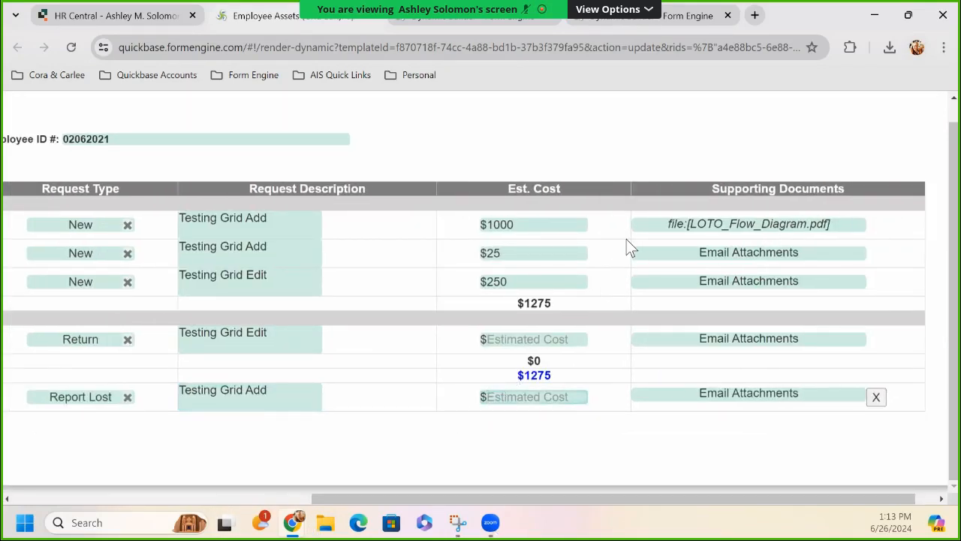
pyautogui.write('250')
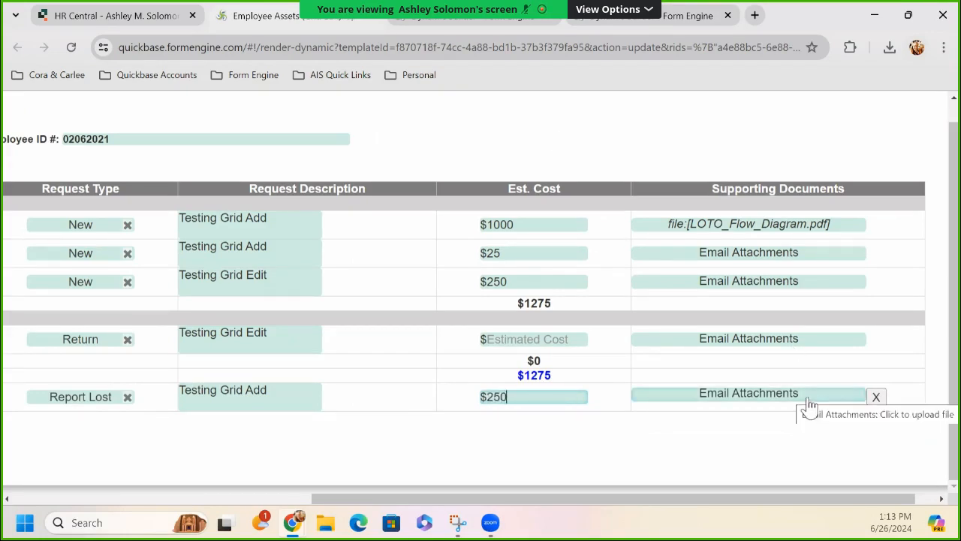
# Attach the LOTO Flow Diagram PDF from the Trash Folder as the new row's supporting document and save the upload.
pyautogui.click(751, 395)
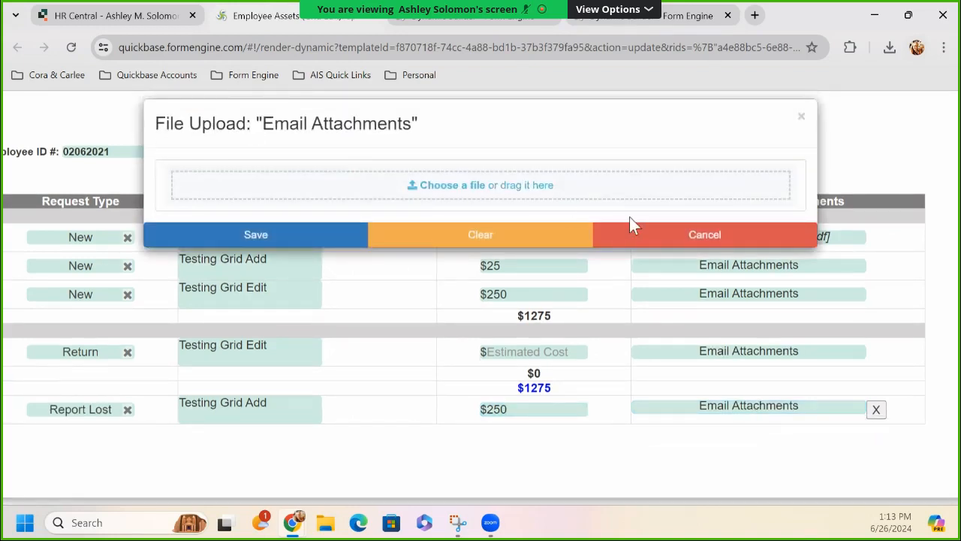
pyautogui.click(530, 196)
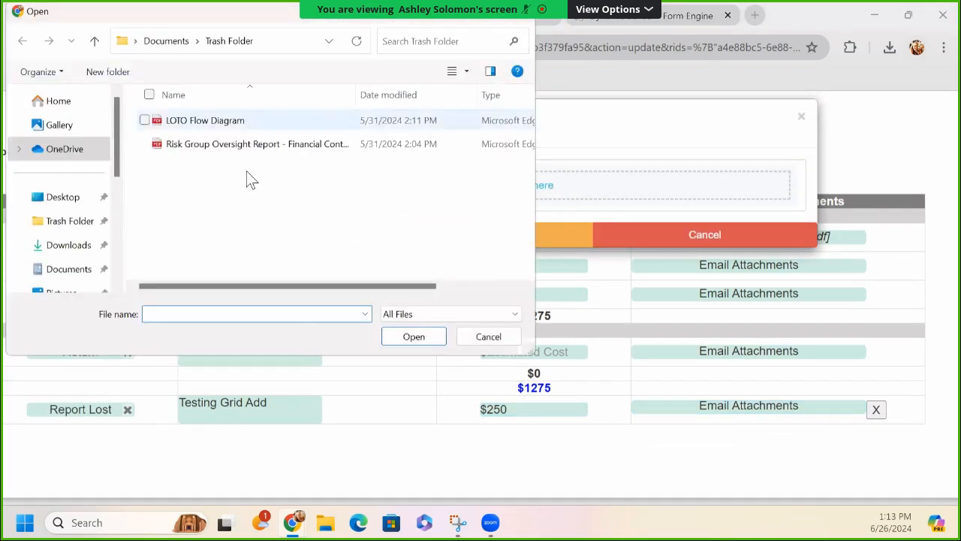
pyautogui.click(240, 122)
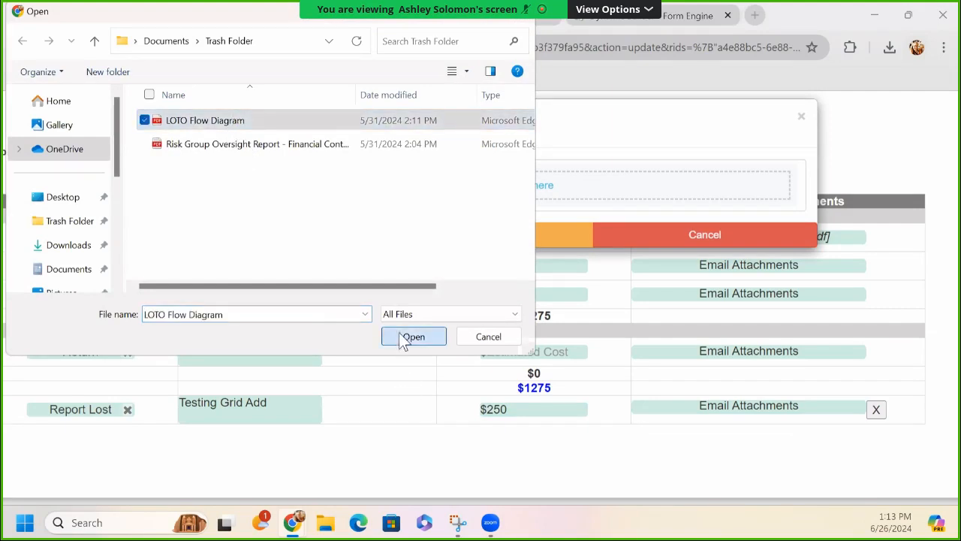
pyautogui.click(398, 335)
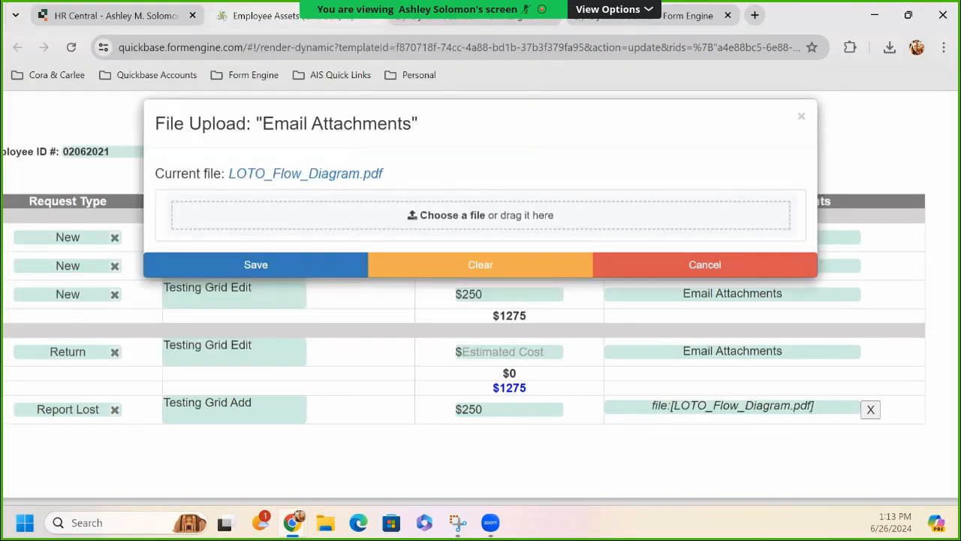
pyautogui.click(264, 262)
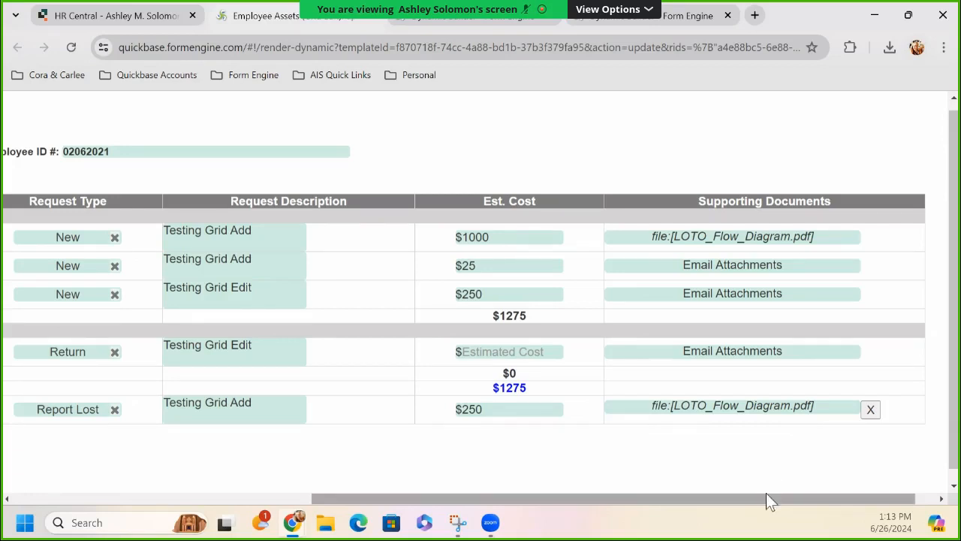
pyautogui.moveTo(766, 495); pyautogui.dragTo(184, 458)
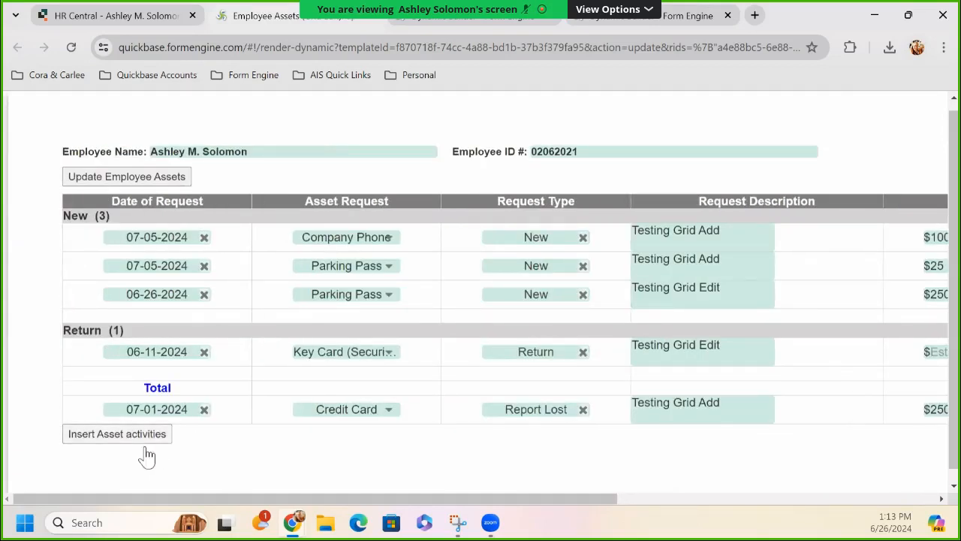
# Insert another asset activities row dated 07-02-2024 with Parking Pass as its asset request.
pyautogui.click(148, 440)
pyautogui.click(148, 440)
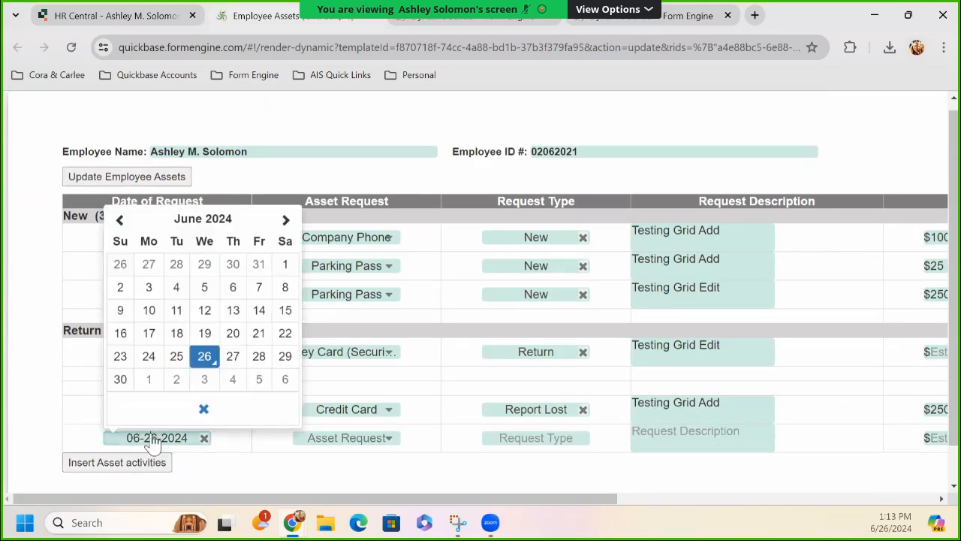
pyautogui.click(171, 380)
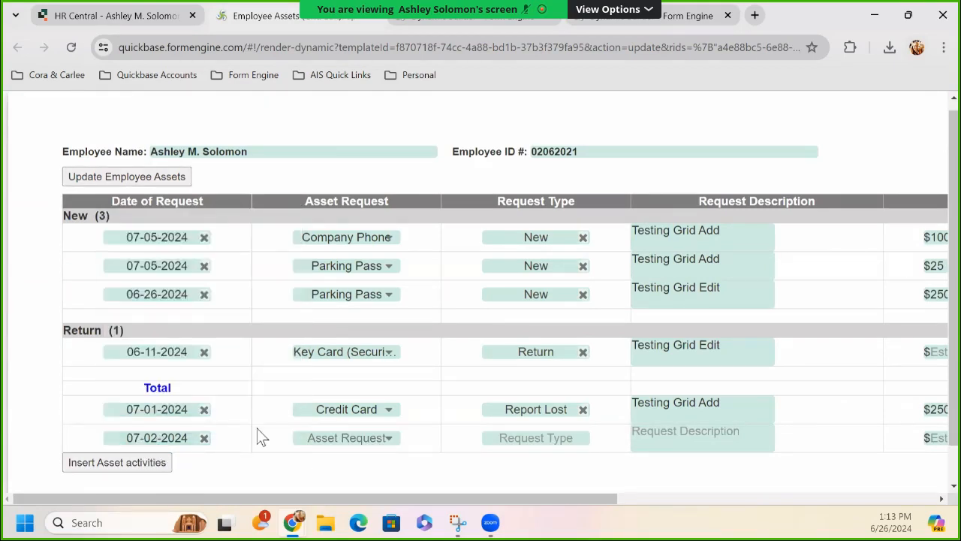
pyautogui.click(328, 445)
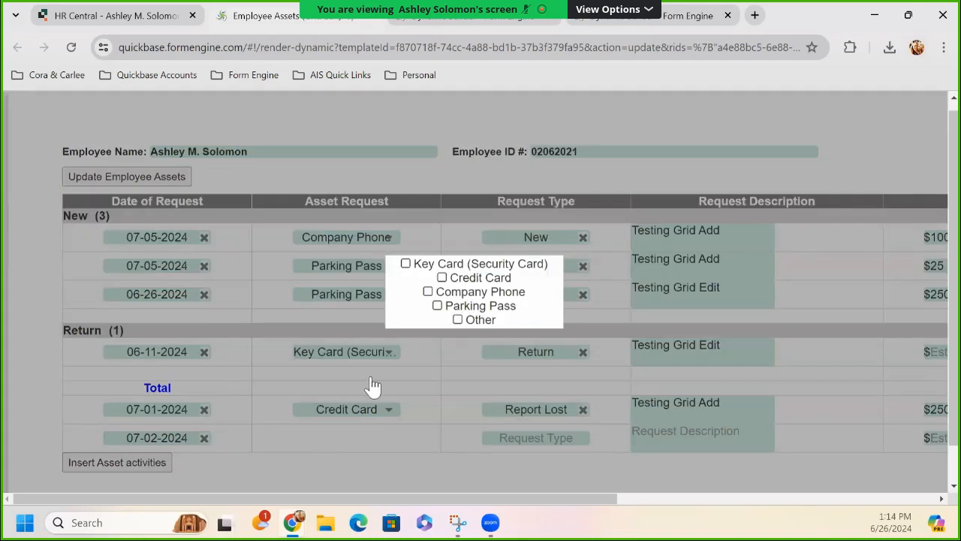
pyautogui.click(441, 311)
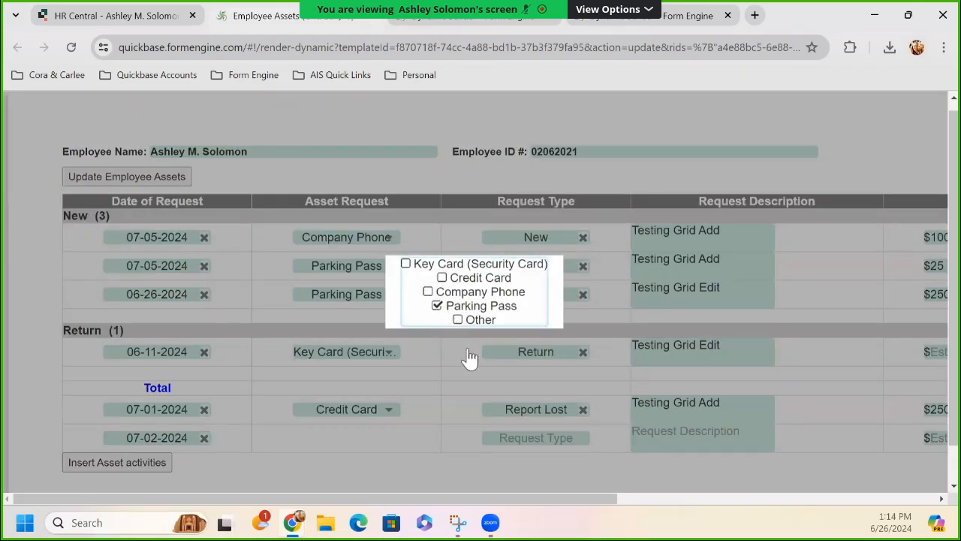
pyautogui.click(455, 434)
# Set the 07-02-2024 row's request type to Replacement and its request description to "Testing Grid Add".
pyautogui.scroll(-1, 505, 448)
pyautogui.click(536, 396)
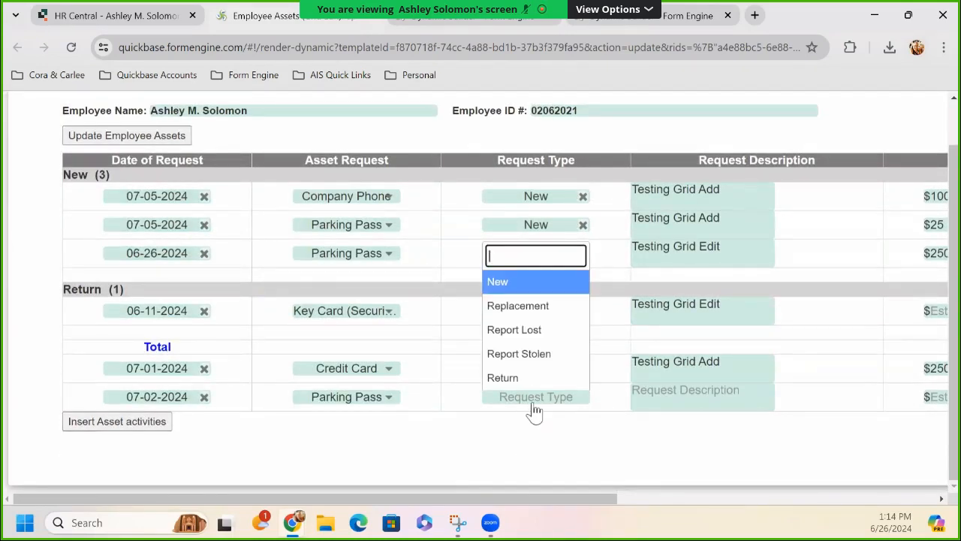
pyautogui.click(518, 305)
pyautogui.click(750, 407)
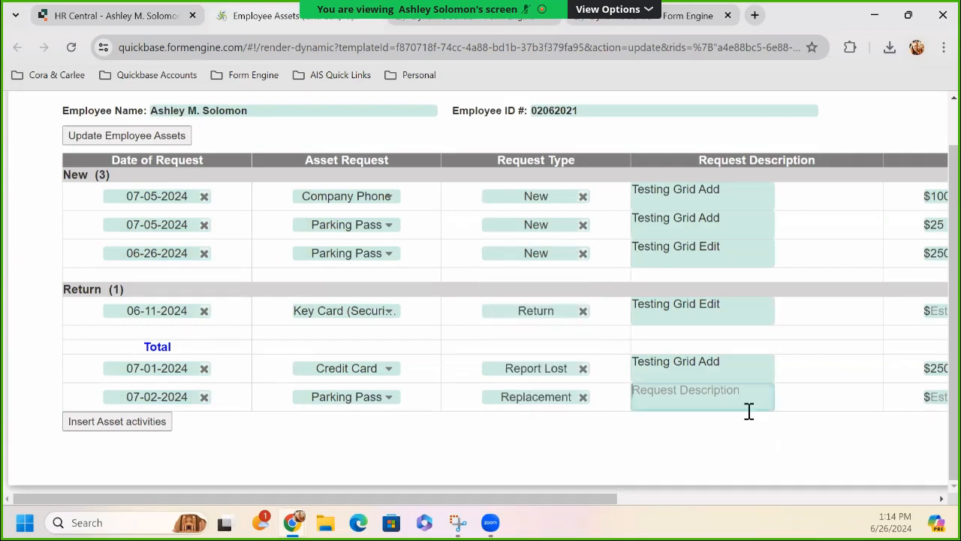
pyautogui.write('Te')
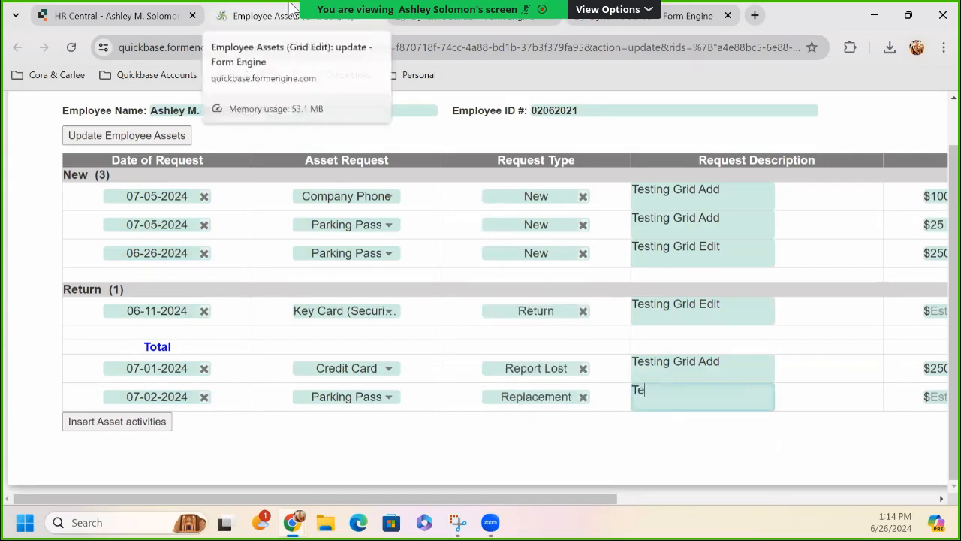
pyautogui.write('sting Gr')
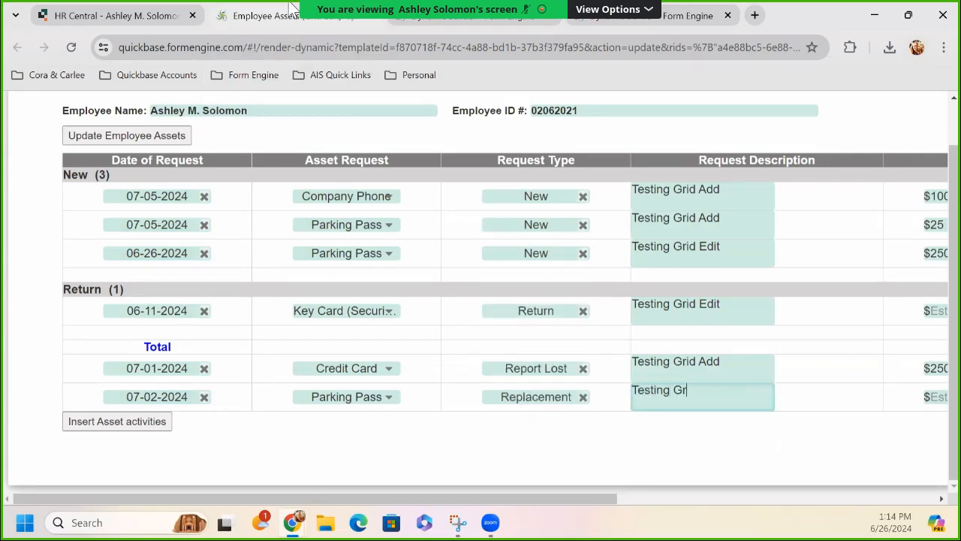
pyautogui.write('id Add')
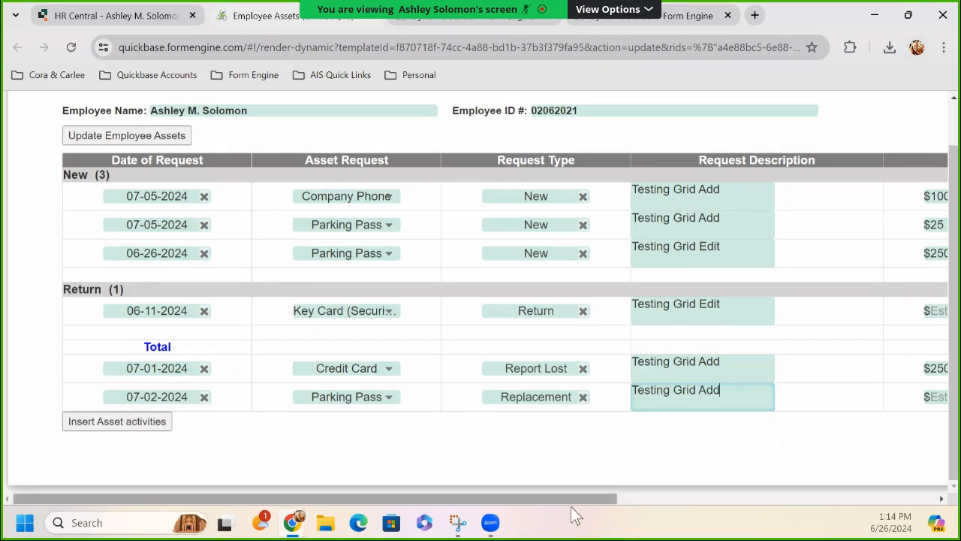
# Enter an estimated cost of $500 for the 07-02-2024 Parking Pass row.
pyautogui.moveTo(571, 502); pyautogui.dragTo(836, 502)
pyautogui.click(551, 391)
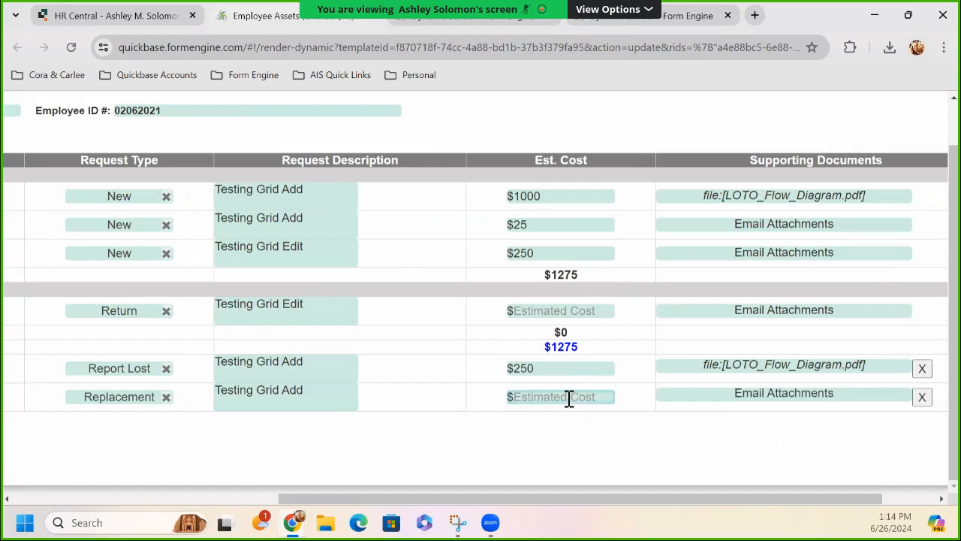
pyautogui.write('500')
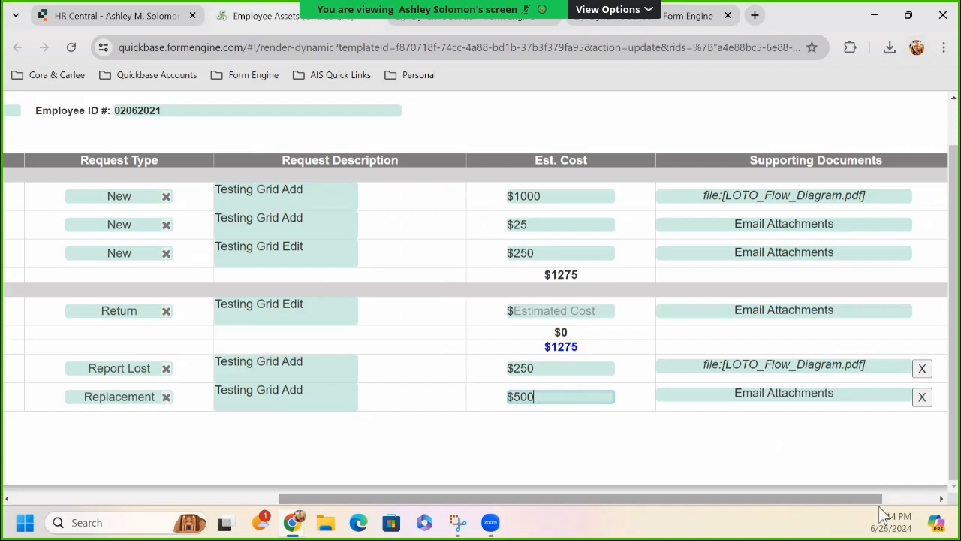
# Review the asset grid across all its columns and check the report options of Asset activities in the template builder.
pyautogui.moveTo(877, 502); pyautogui.dragTo(700, 508)
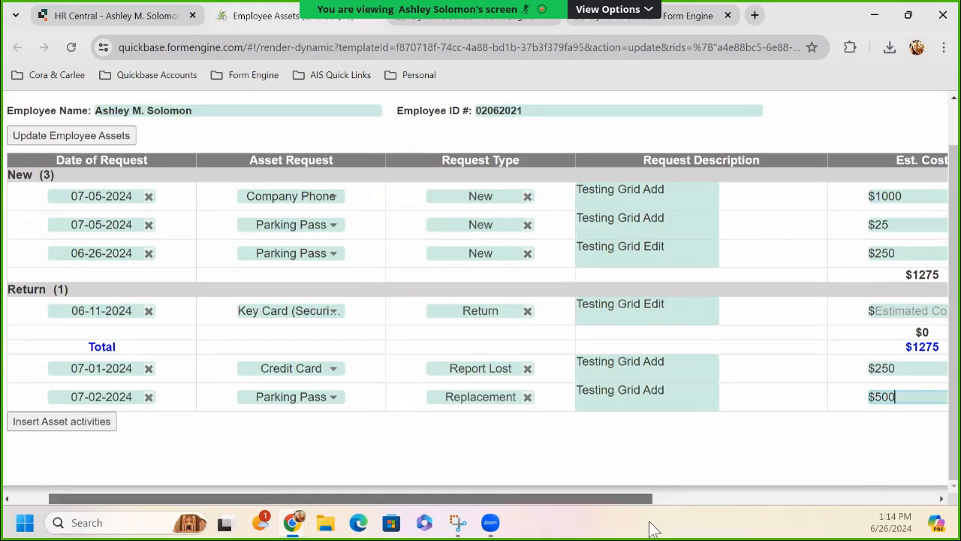
pyautogui.hscroll(6, 721, 530)
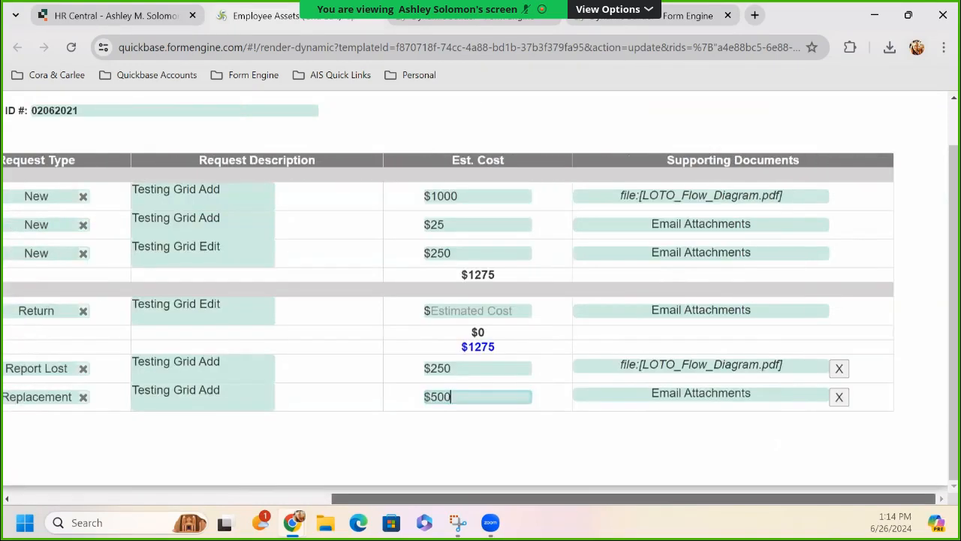
pyautogui.hscroll(-5, 837, 526)
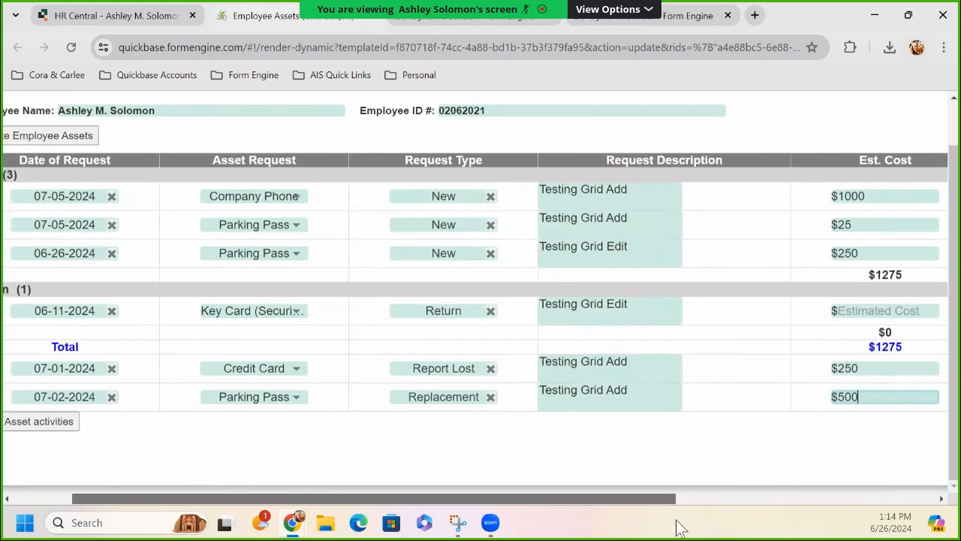
pyautogui.hscroll(5, 907, 502)
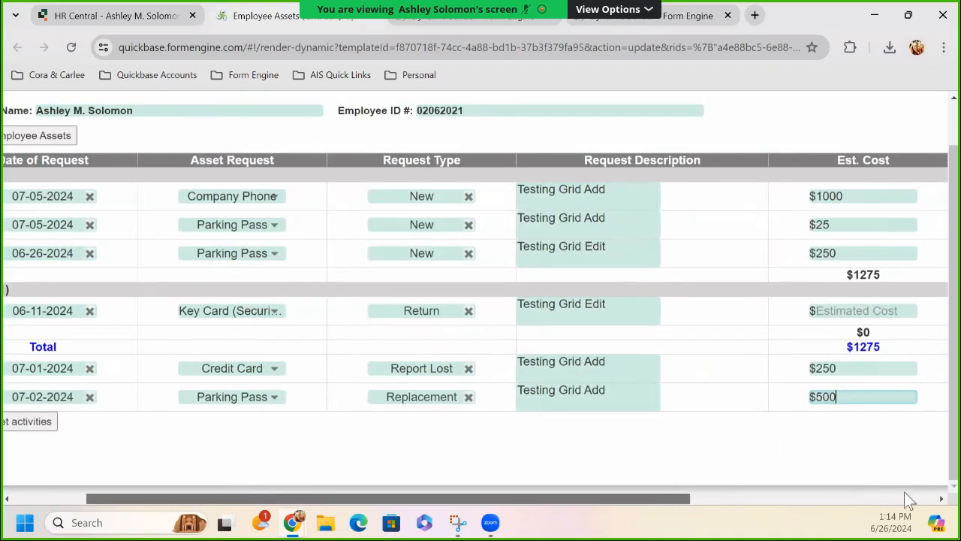
pyautogui.moveTo(904, 499); pyautogui.dragTo(620, 518)
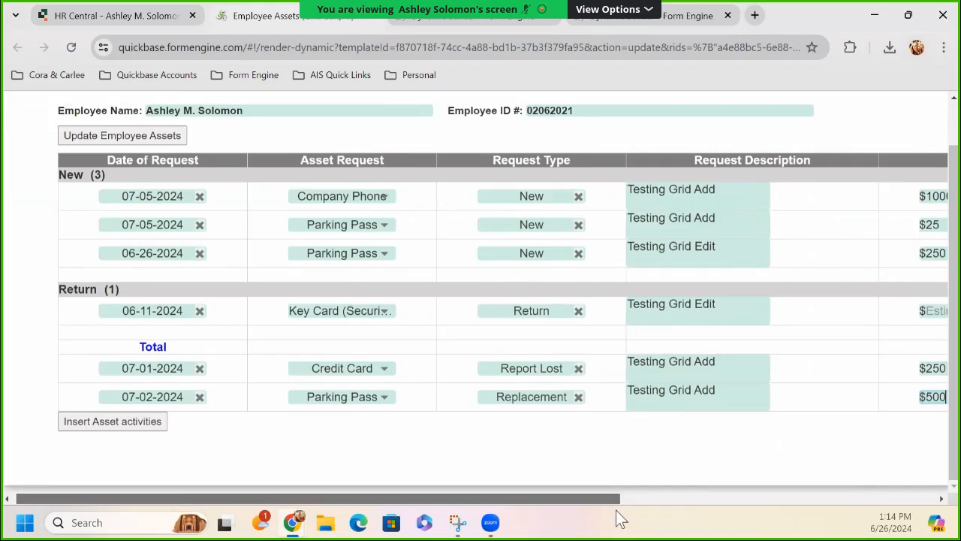
pyautogui.moveTo(619, 518); pyautogui.dragTo(467, 473)
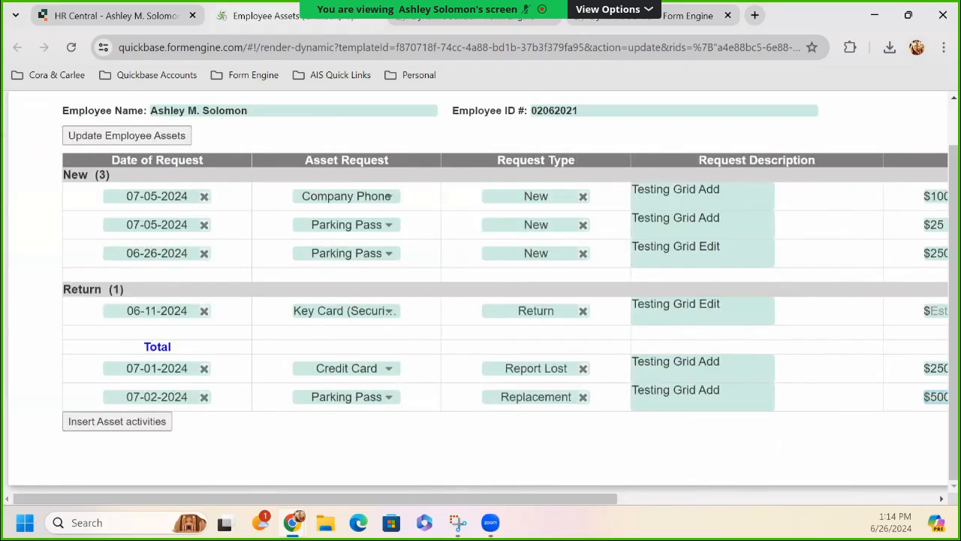
pyautogui.click(642, 21)
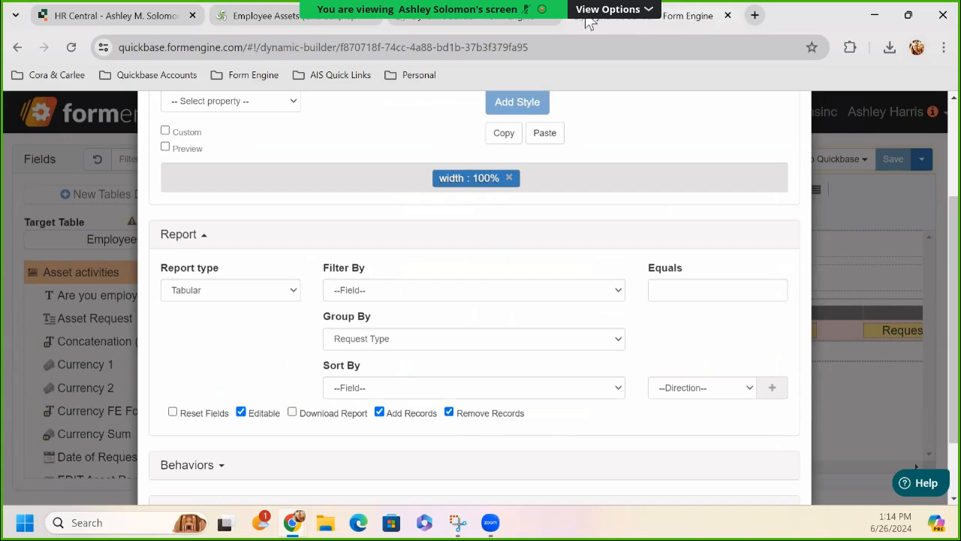
pyautogui.click(222, 25)
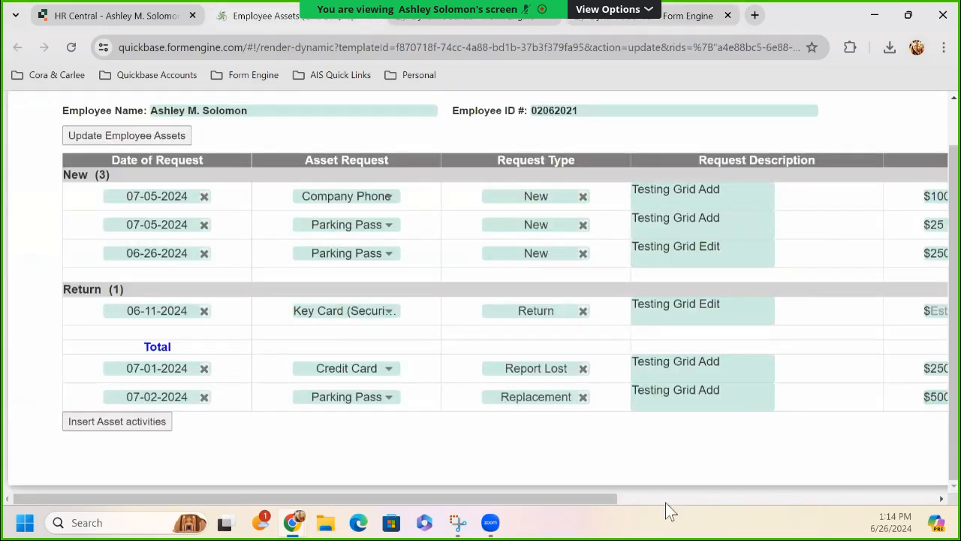
pyautogui.moveTo(611, 501); pyautogui.dragTo(732, 451)
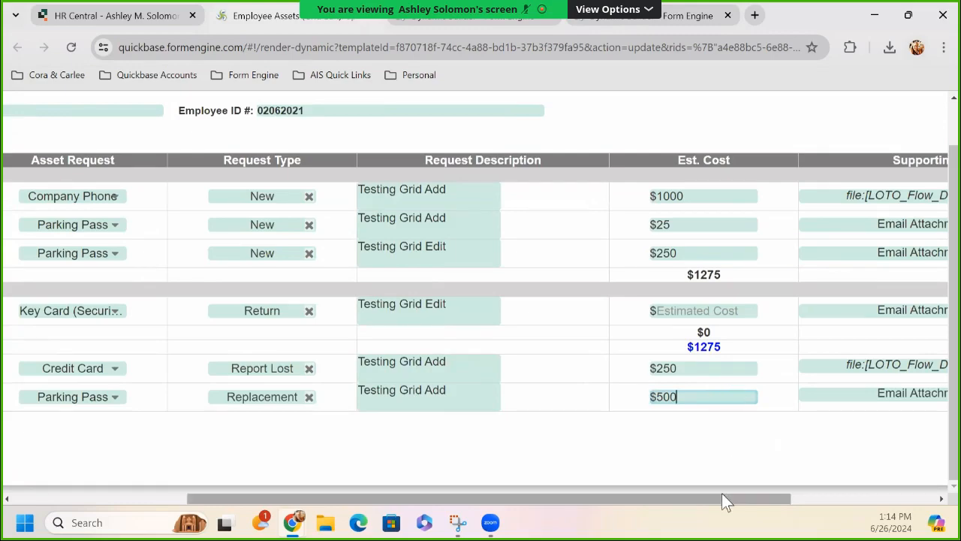
pyautogui.moveTo(722, 498); pyautogui.dragTo(657, 502)
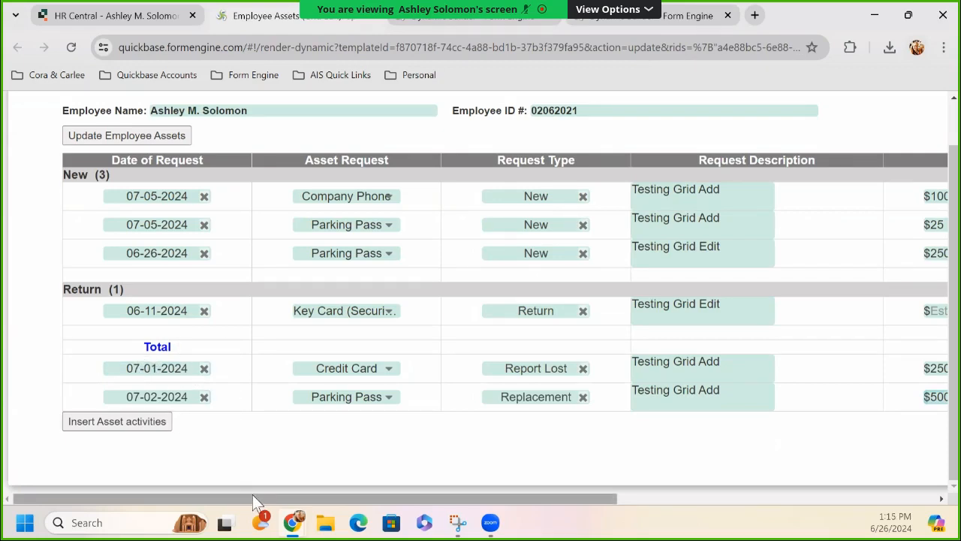
pyautogui.moveTo(253, 498); pyautogui.dragTo(427, 498)
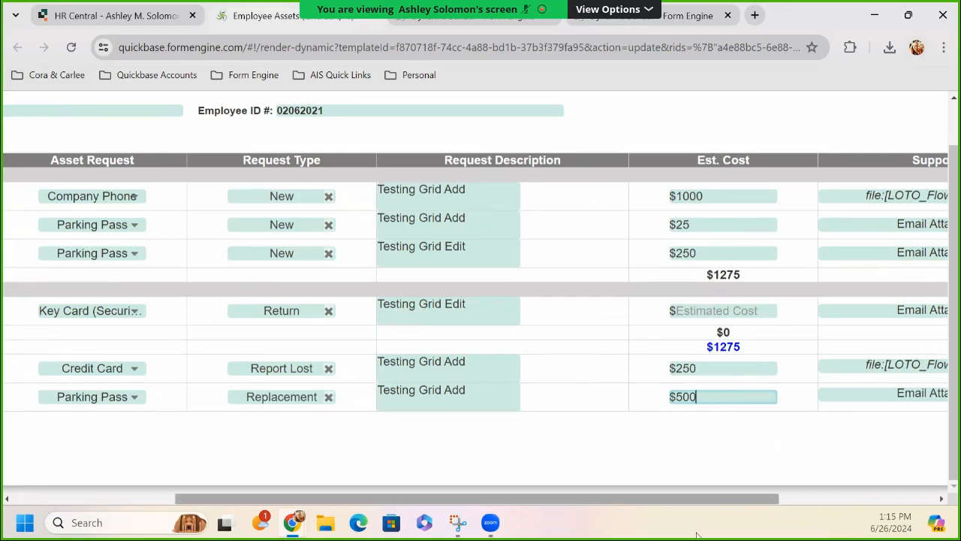
pyautogui.moveTo(696, 498); pyautogui.dragTo(840, 496)
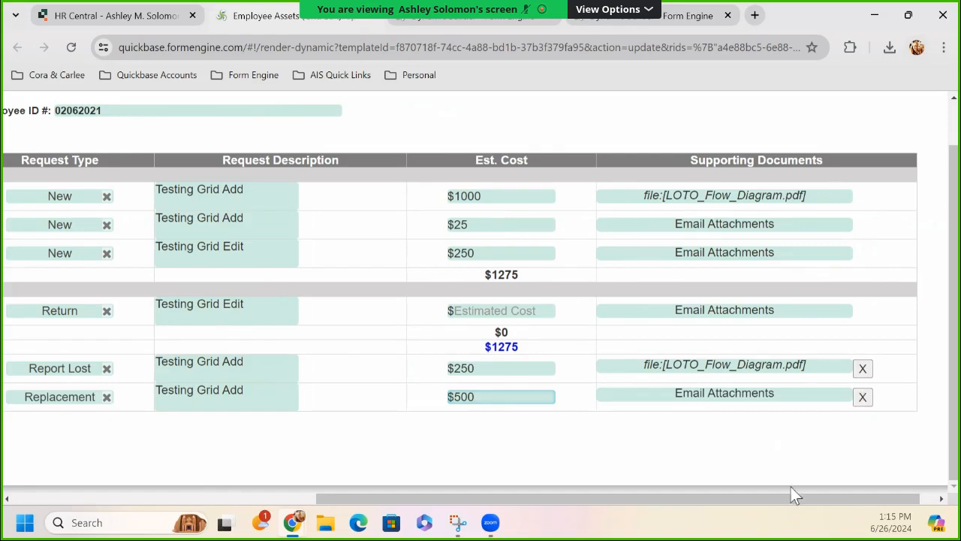
pyautogui.moveTo(792, 498); pyautogui.dragTo(466, 523)
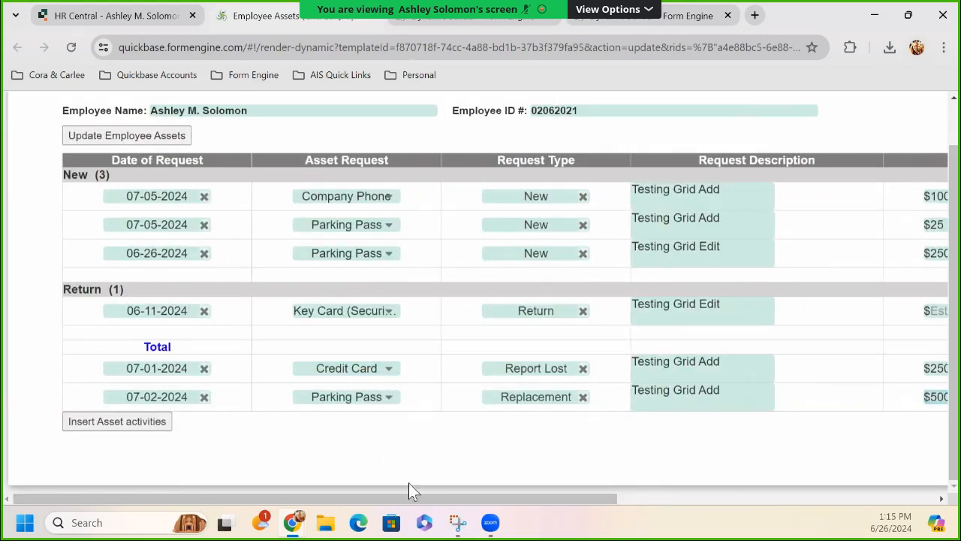
# Remove the newly added 07-01-2024 Credit Card row from the asset activities grid.
pyautogui.hscroll(7, 411, 496)
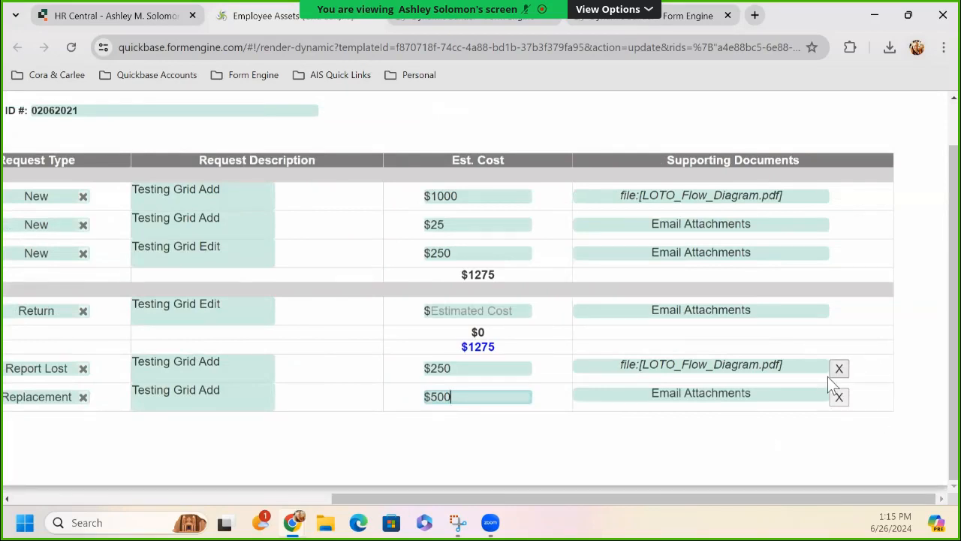
pyautogui.click(836, 373)
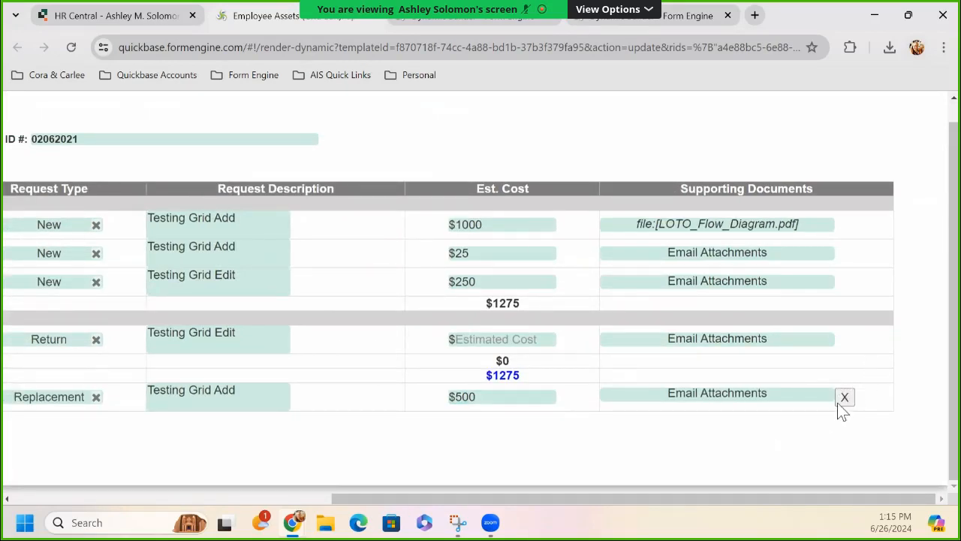
pyautogui.moveTo(829, 500); pyautogui.dragTo(484, 490)
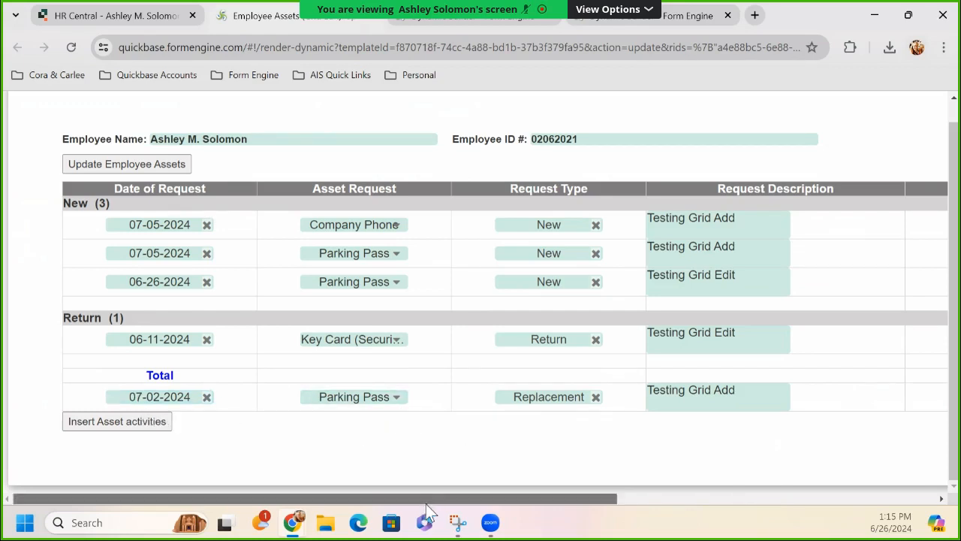
# Submit the employee assets update and review the resulting report through its estimated cost and supporting documents columns.
pyautogui.click(127, 164)
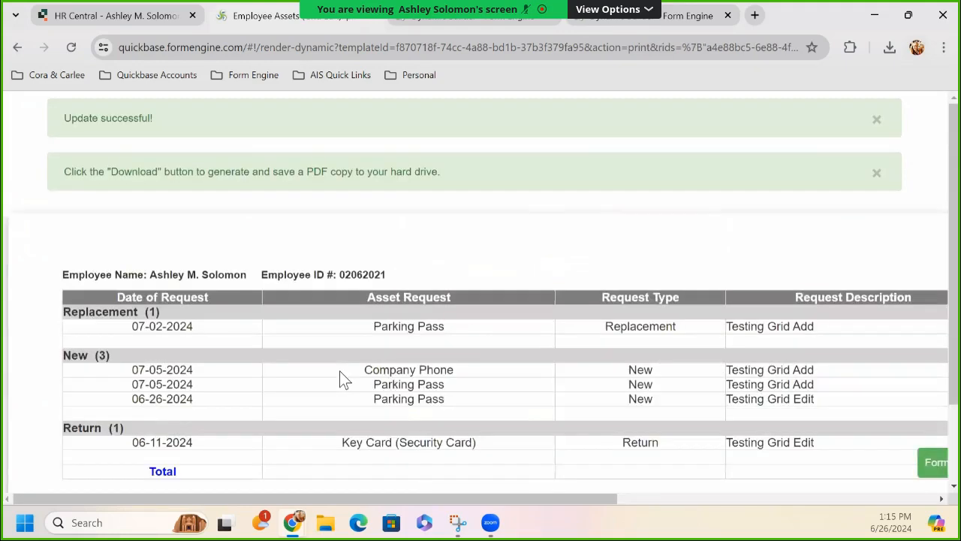
pyautogui.scroll(-1, 374, 334)
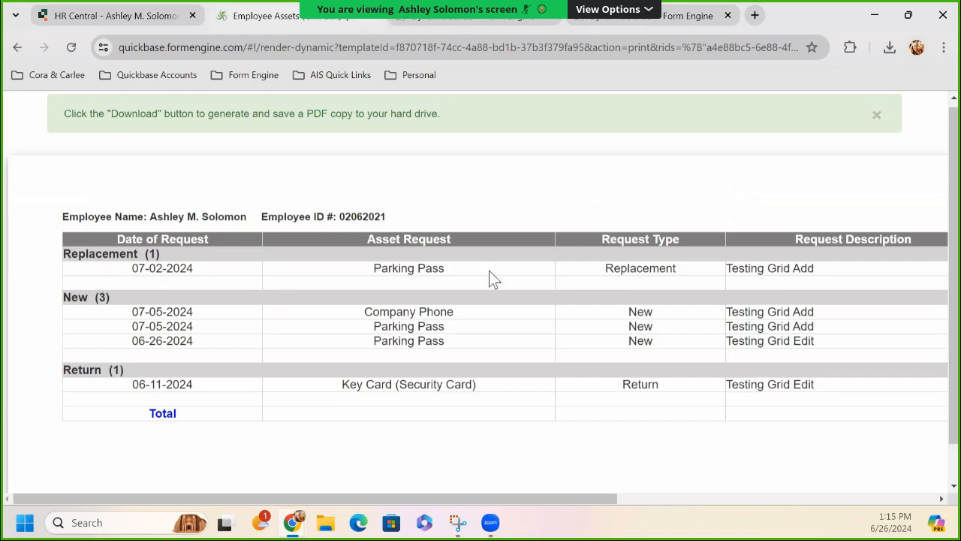
pyautogui.moveTo(473, 499); pyautogui.dragTo(695, 507)
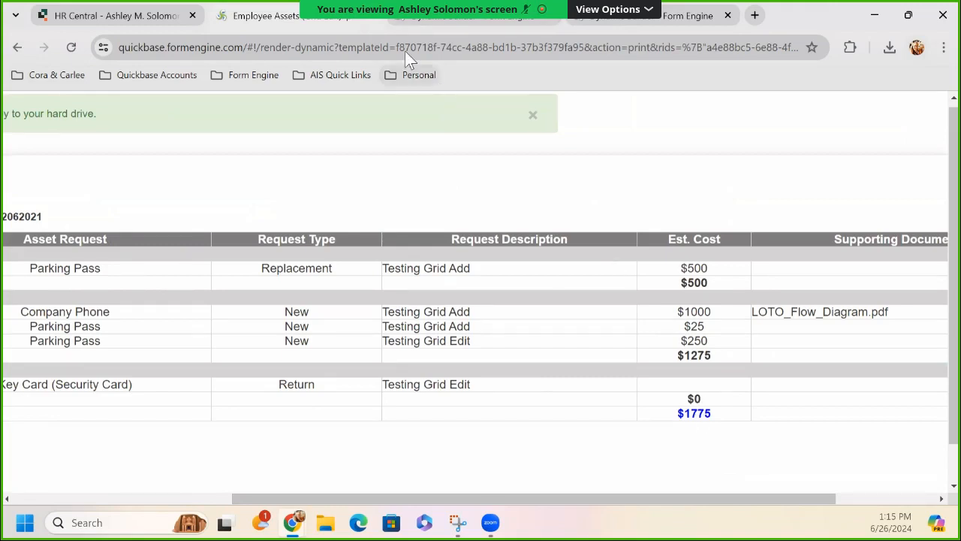
# Reload the Quickbase employee record to check its asset activity records against the Form Engine report.
pyautogui.click(96, 26)
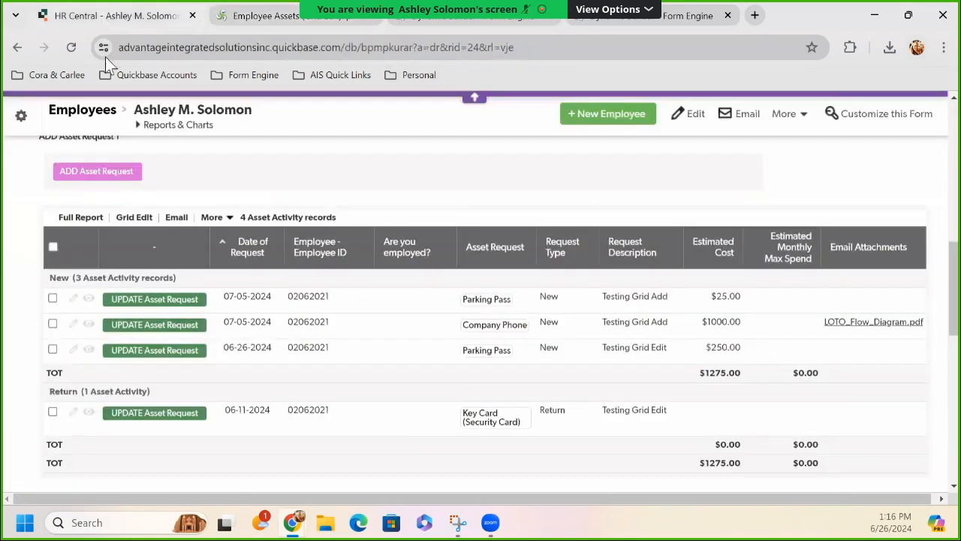
pyautogui.click(72, 48)
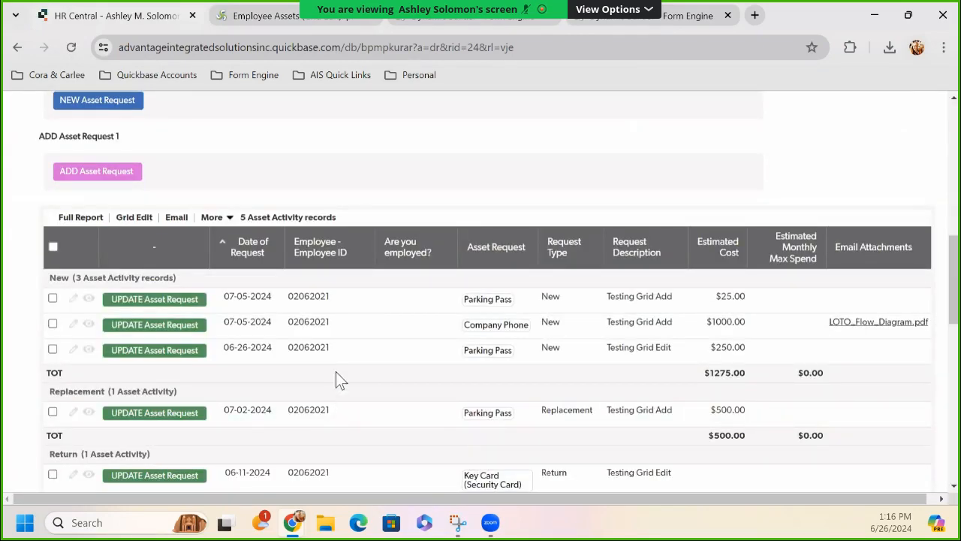
pyautogui.scroll(-1, 336, 373)
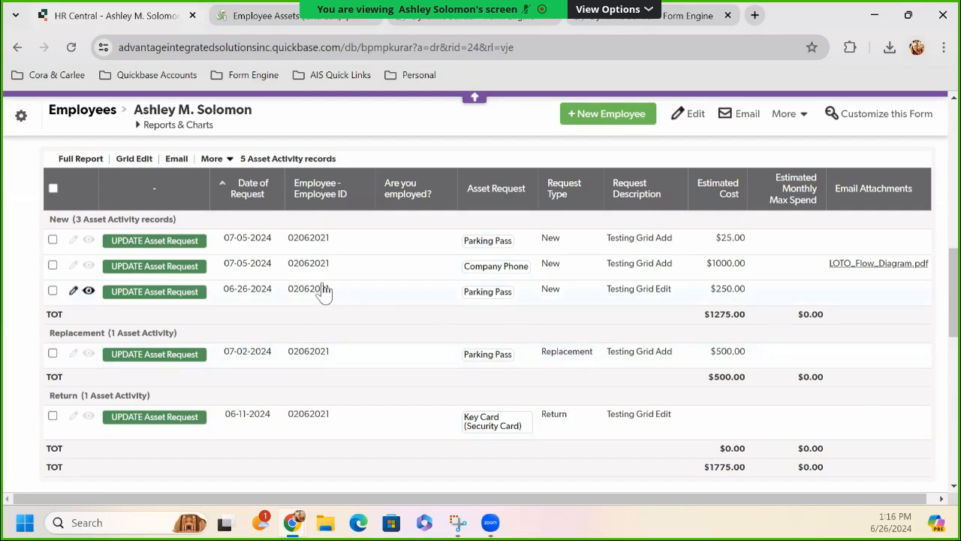
pyautogui.click(351, 22)
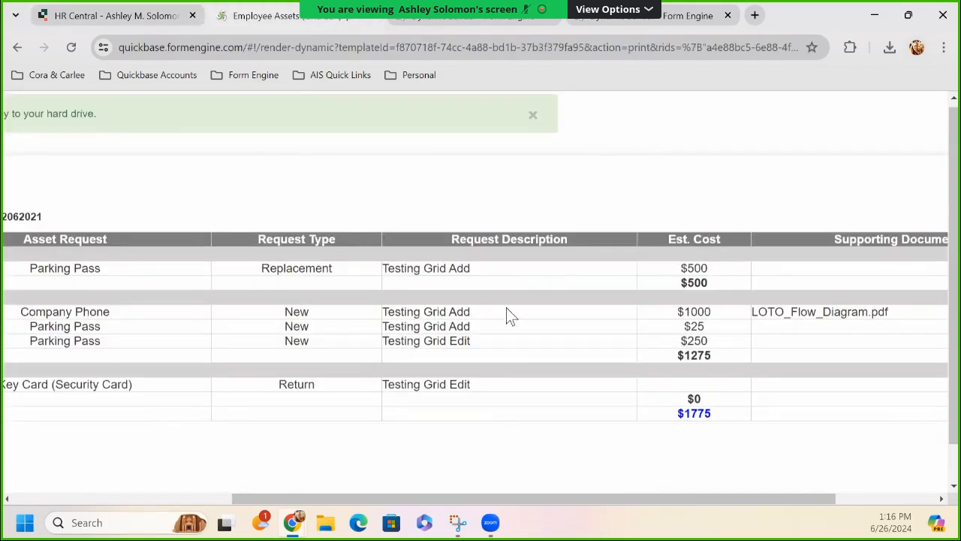
pyautogui.moveTo(514, 499); pyautogui.dragTo(289, 499)
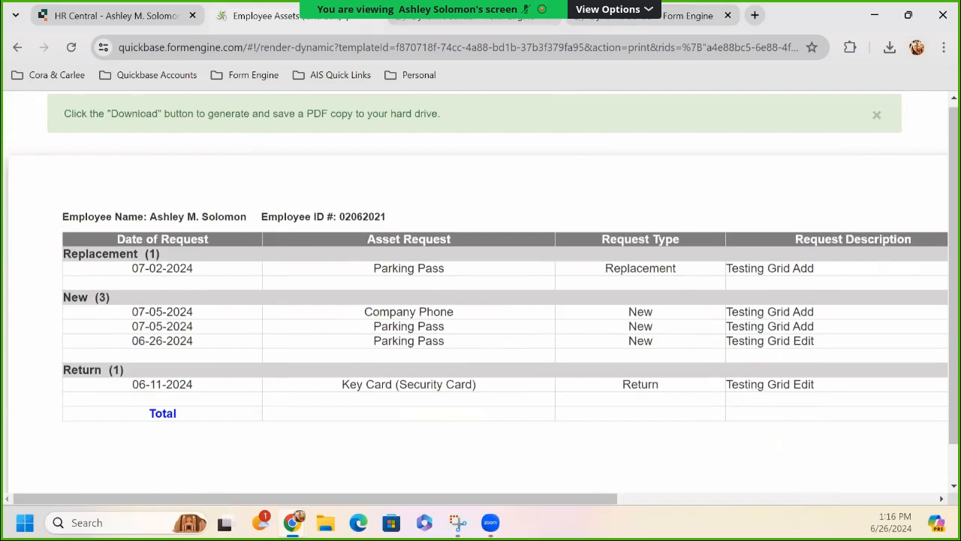
# Turn off the Editable and Remove Records report options for Asset activities, leaving Add Records on, and save the template.
pyautogui.click(511, 21)
pyautogui.click(577, 22)
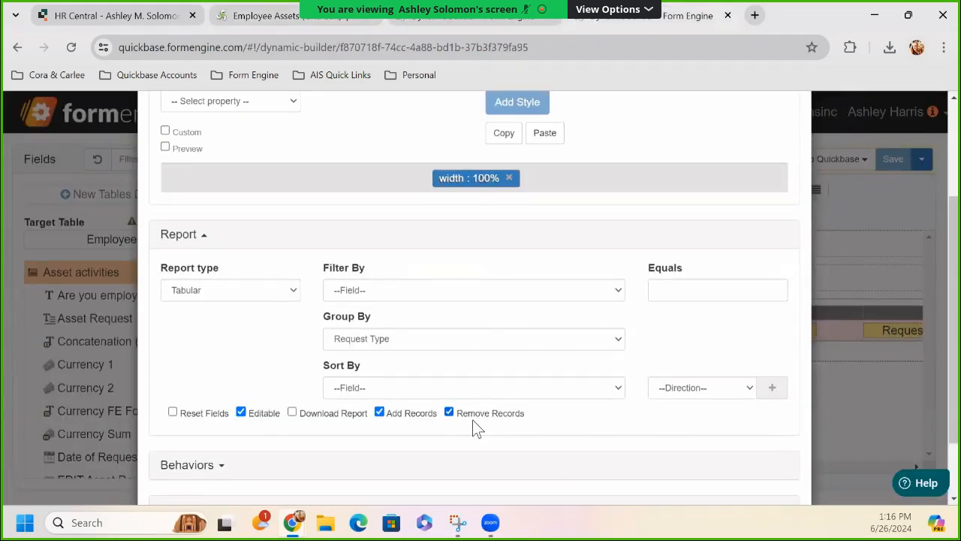
pyautogui.click(450, 413)
pyautogui.scroll(-1, 545, 431)
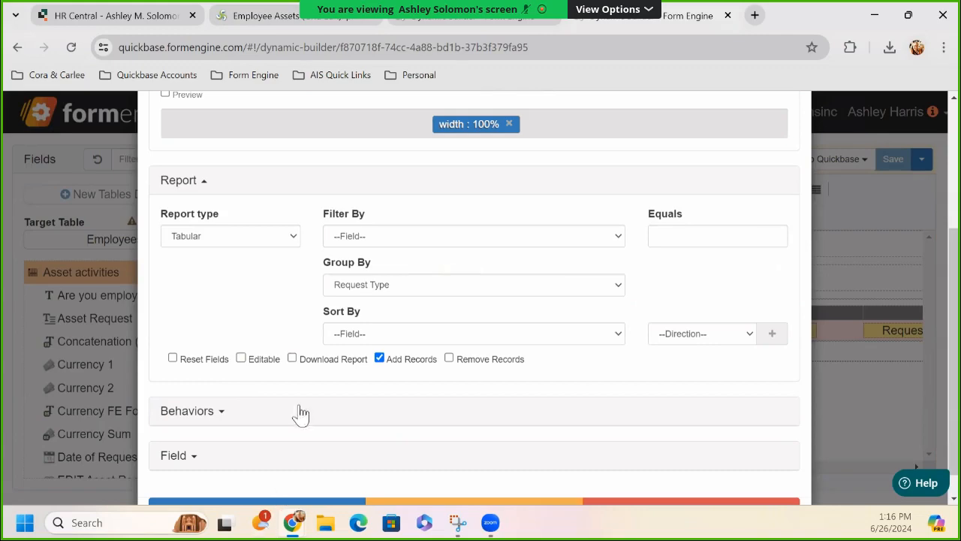
pyautogui.scroll(-1, 301, 413)
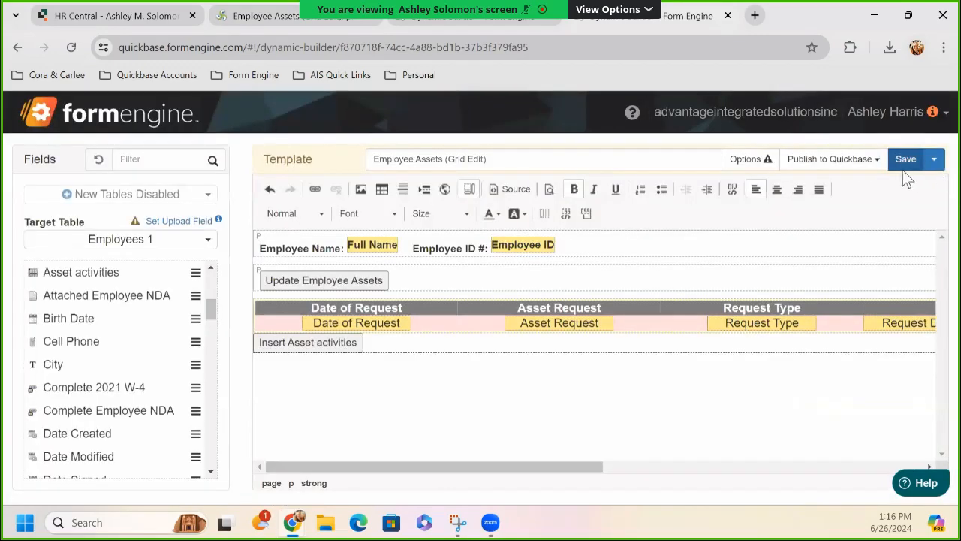
pyautogui.click(895, 161)
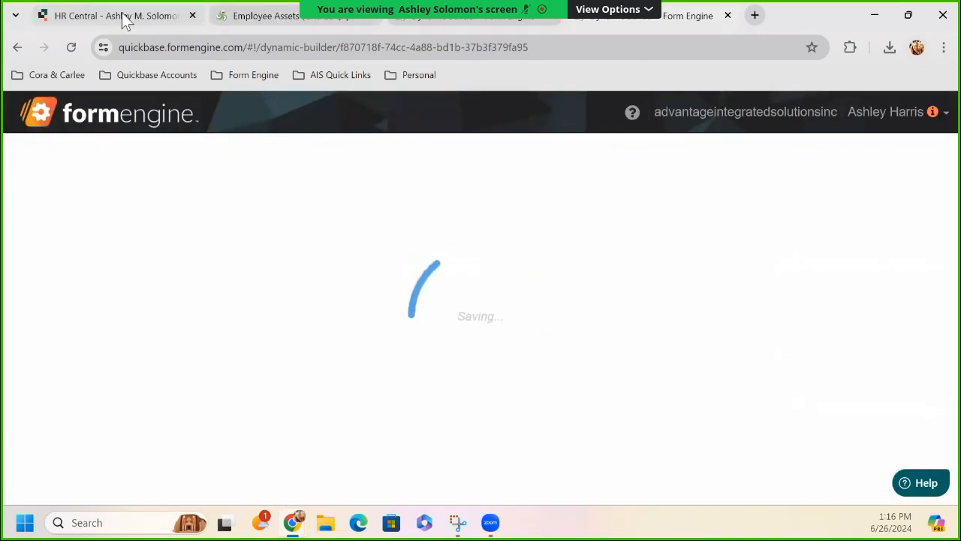
# Open the employee assets update form from the Quickbase employee record and insert an asset activity row dated 07-05-2024.
pyautogui.click(124, 16)
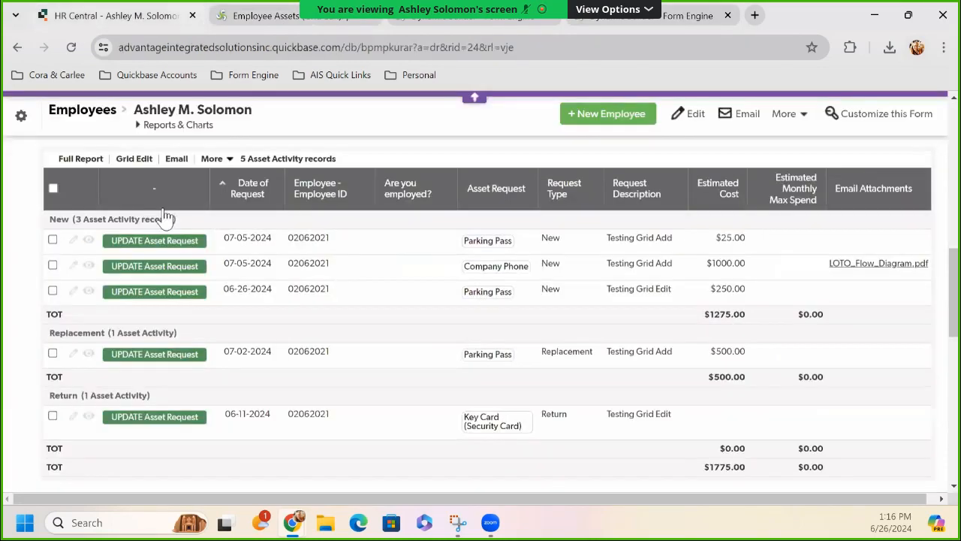
pyautogui.scroll(-3, 751, 300)
pyautogui.click(841, 366)
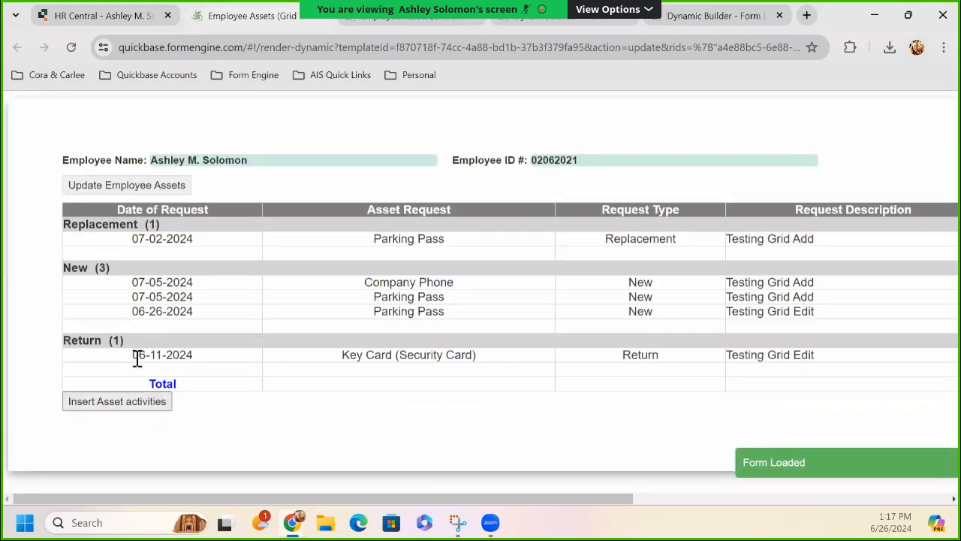
pyautogui.click(105, 406)
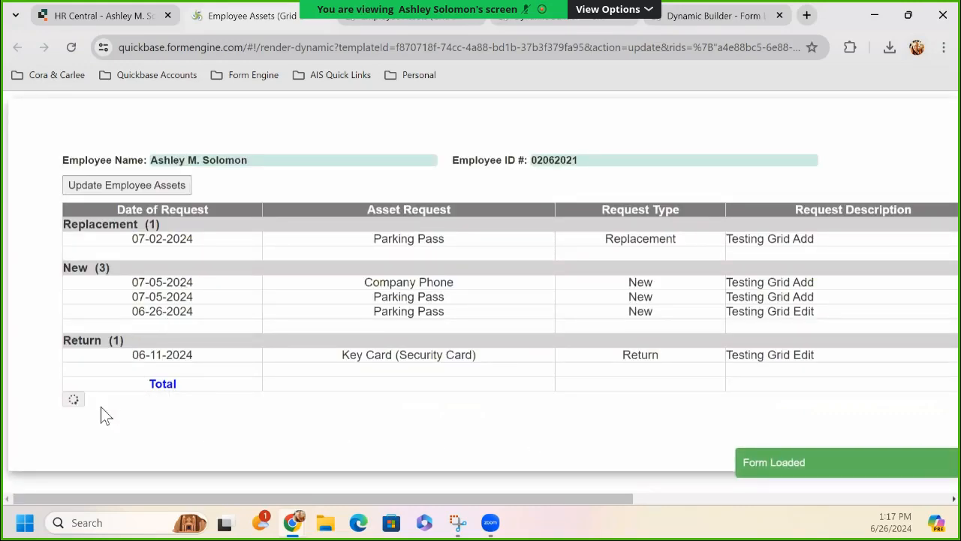
pyautogui.click(178, 405)
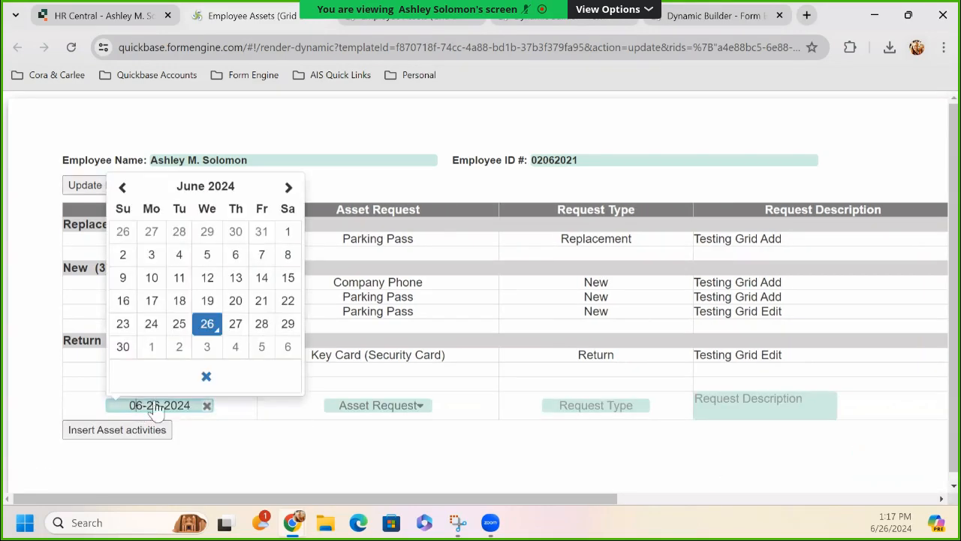
pyautogui.click(261, 347)
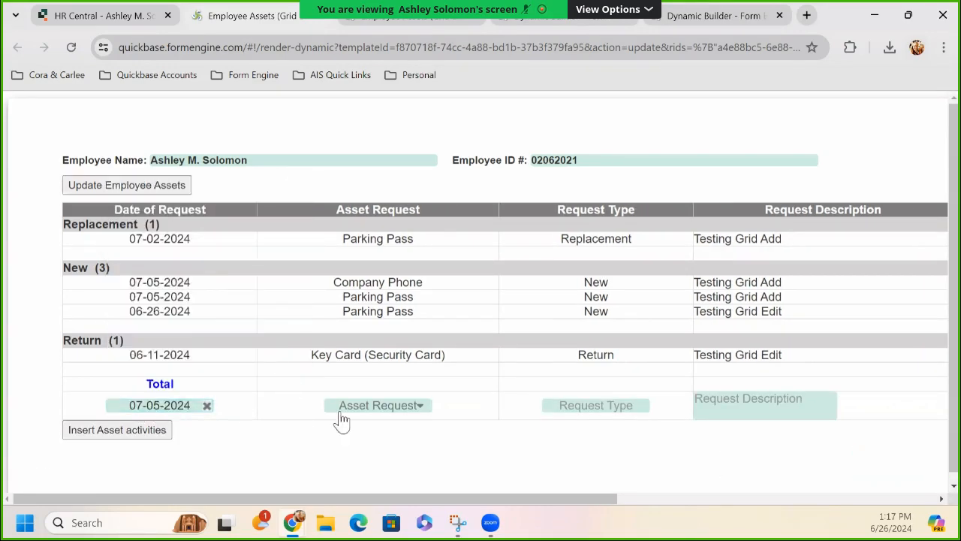
# Fill the new row with asset request Parking Pass, request type Report Stolen and description "Testing Grid Add".
pyautogui.click(376, 407)
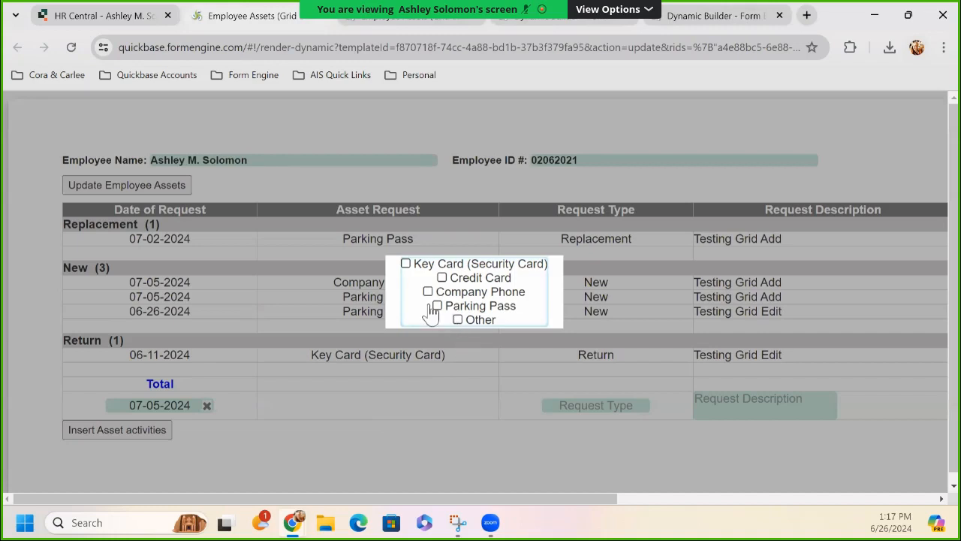
pyautogui.click(438, 306)
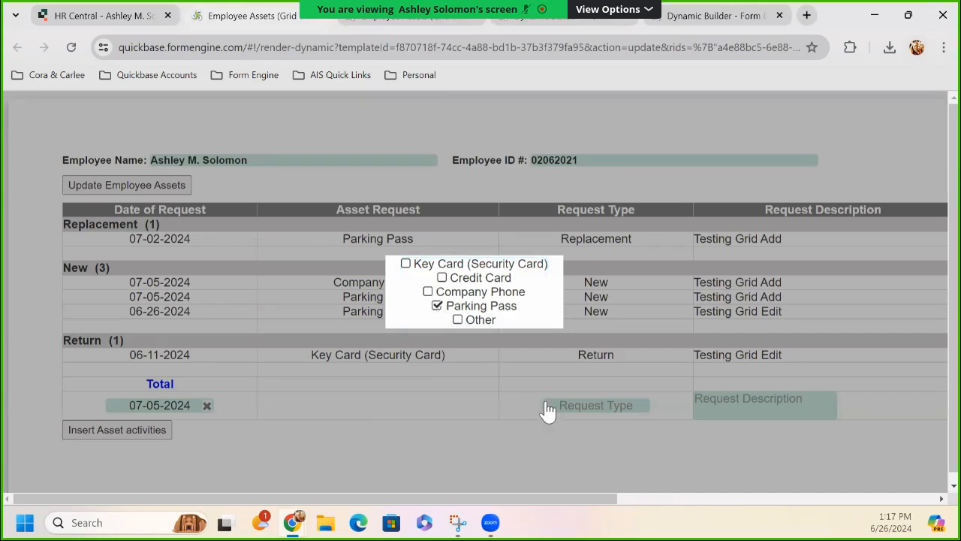
pyautogui.click(494, 386)
pyautogui.click(596, 402)
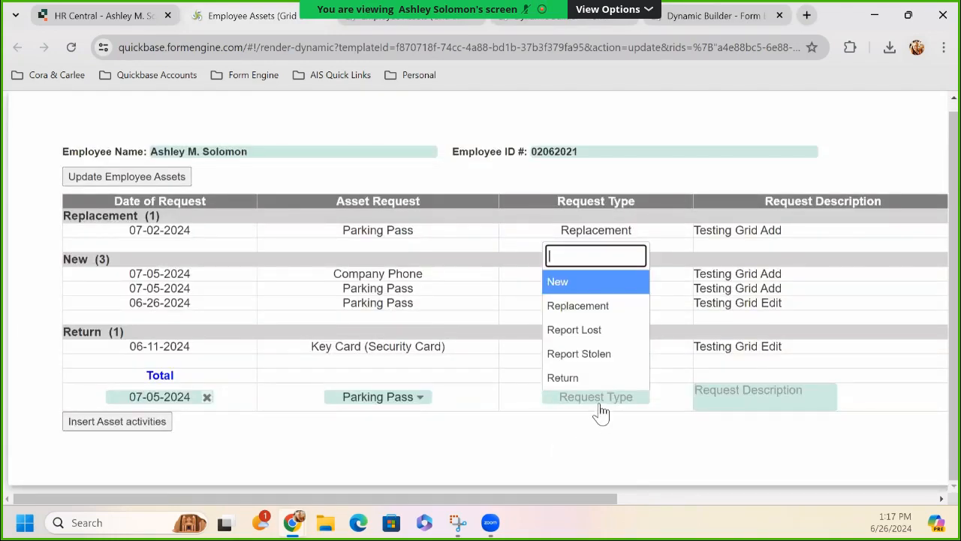
pyautogui.click(567, 363)
pyautogui.click(709, 395)
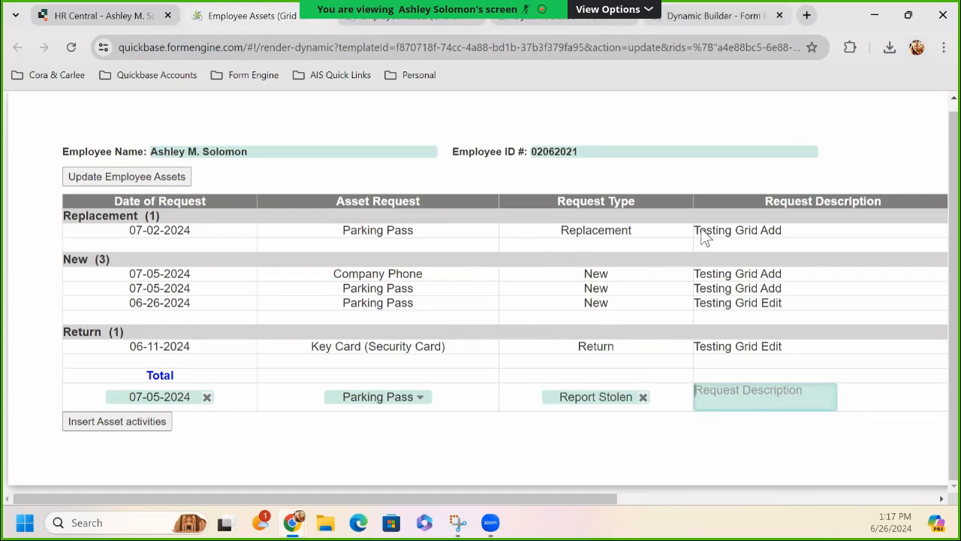
pyautogui.write('Testing Grid Add')
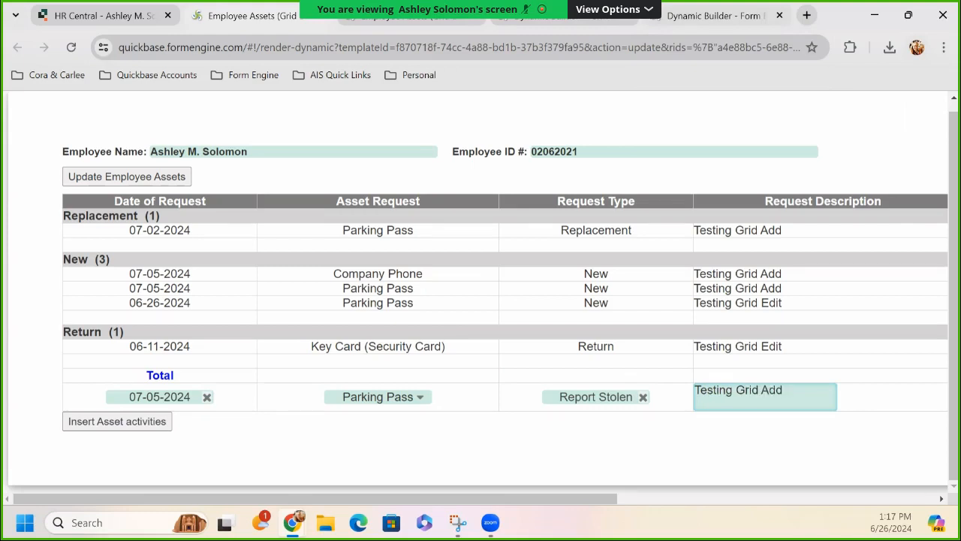
# Set the new row's estimated cost to $25 and attach the LOTO Flow Diagram file as its supporting document.
pyautogui.hscroll(5, 515, 506)
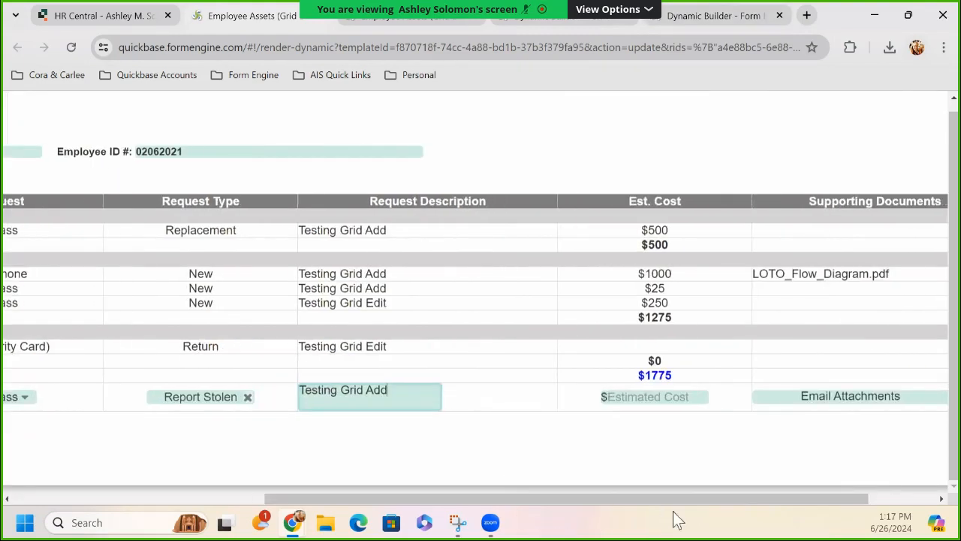
pyautogui.press('Tab')
pyautogui.write('25')
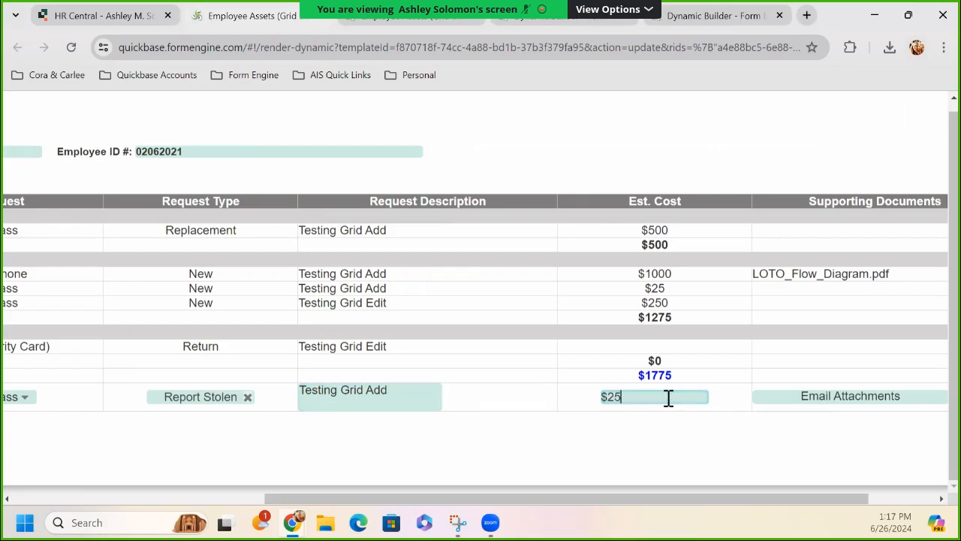
pyautogui.click(815, 397)
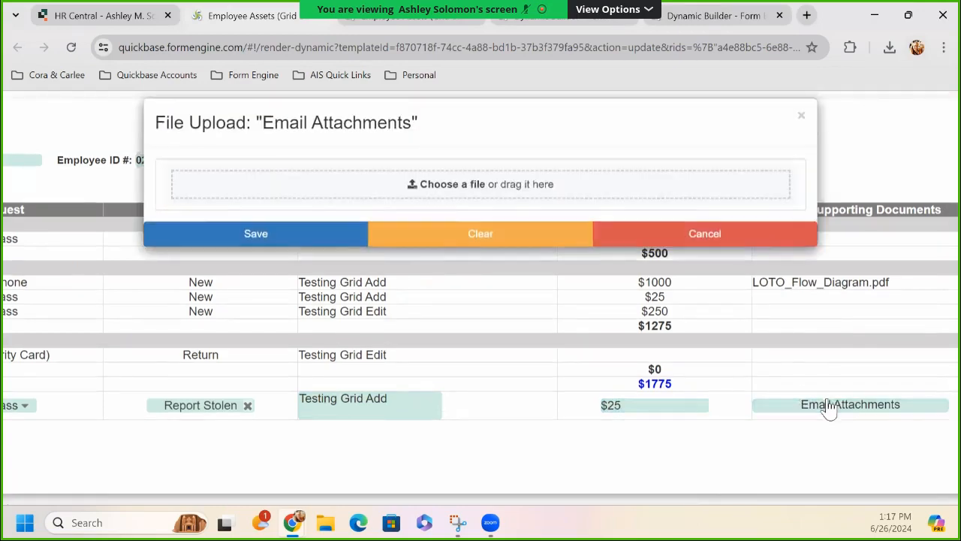
pyautogui.click(471, 202)
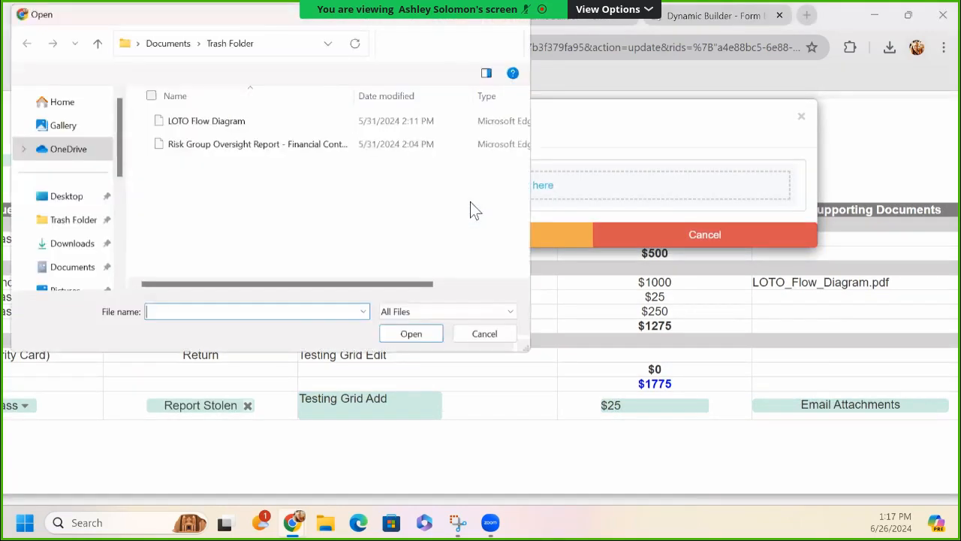
pyautogui.click(280, 123)
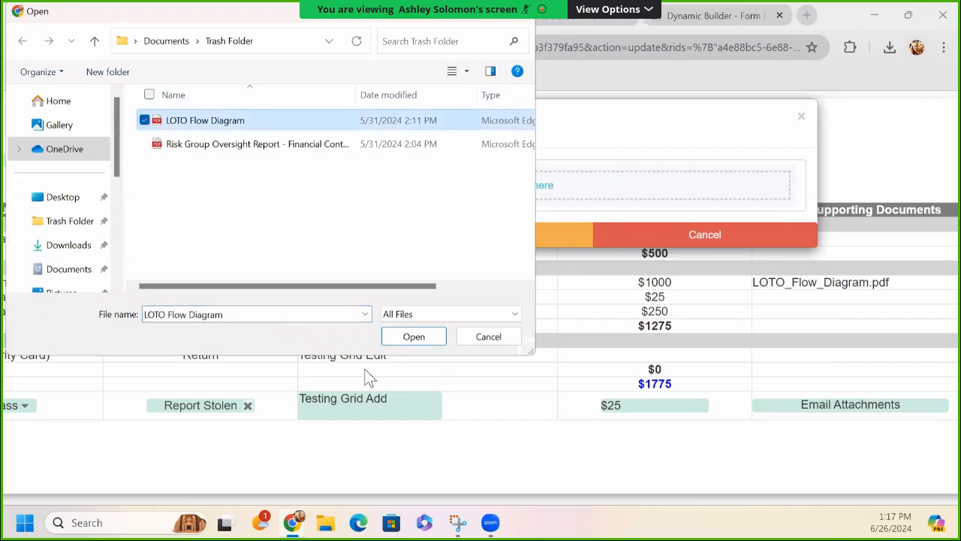
pyautogui.click(424, 342)
pyautogui.click(315, 265)
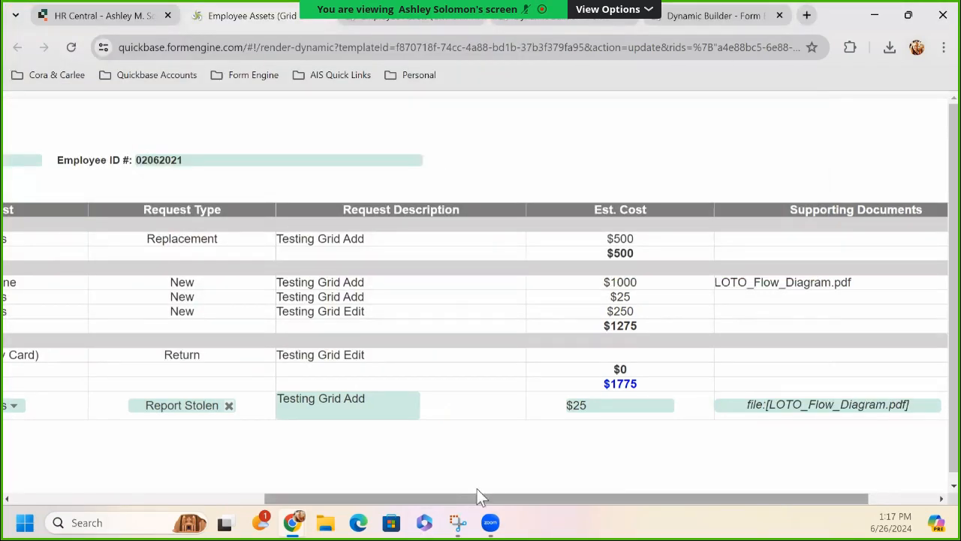
# Submit the employee assets update and review the generated report across to the supporting documents column.
pyautogui.moveTo(479, 495); pyautogui.dragTo(135, 470)
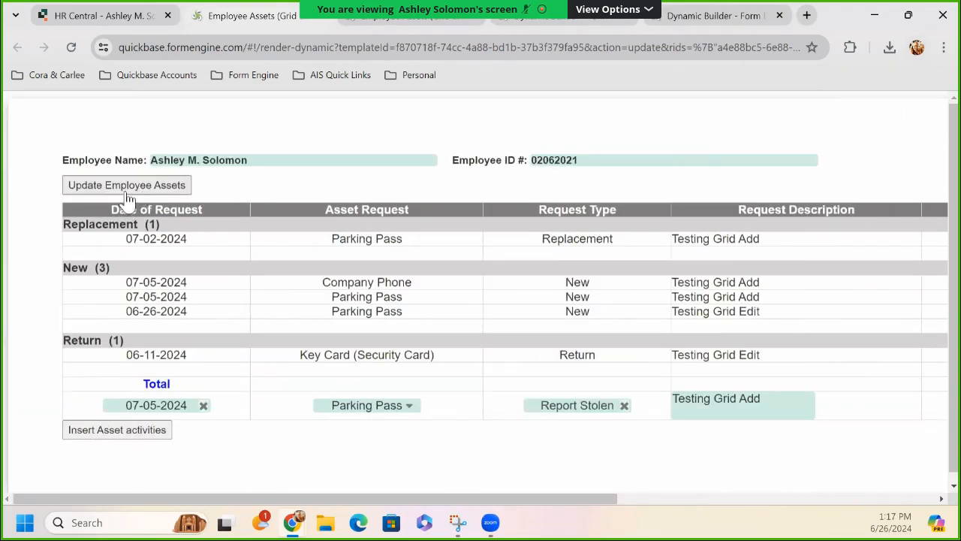
pyautogui.click(123, 188)
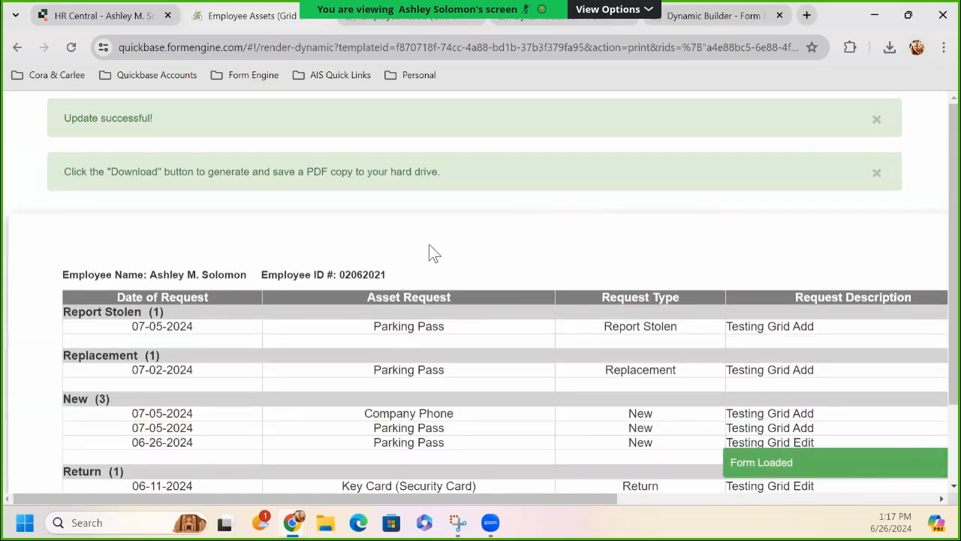
pyautogui.scroll(-1, 416, 300)
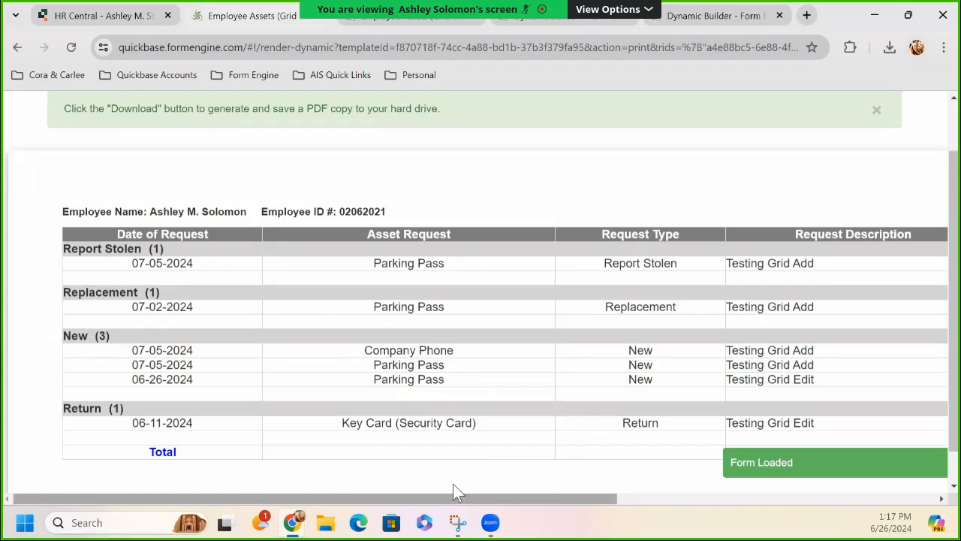
pyautogui.moveTo(455, 499); pyautogui.dragTo(826, 511)
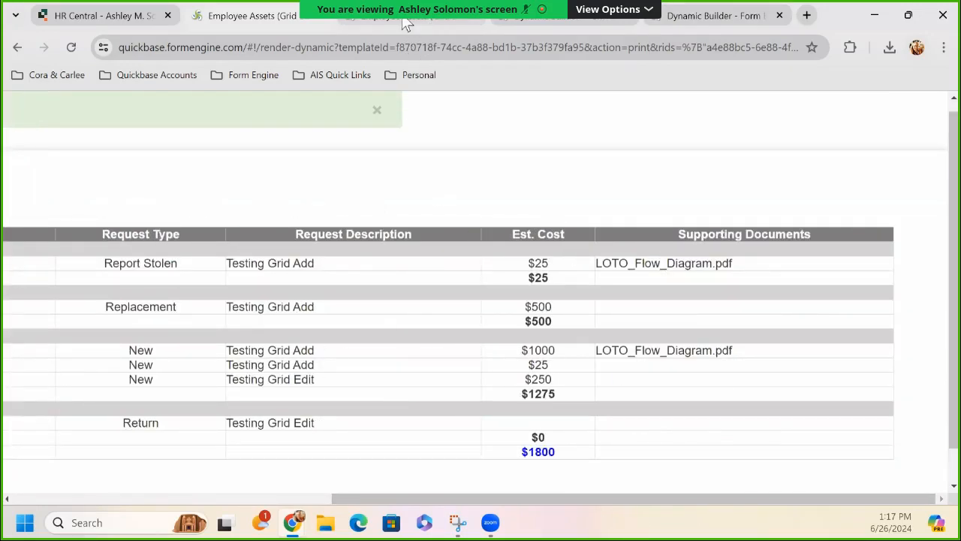
# Return to the Quickbase employee record and check its asset activity records for the added Report Stolen parking pass.
pyautogui.click(97, 15)
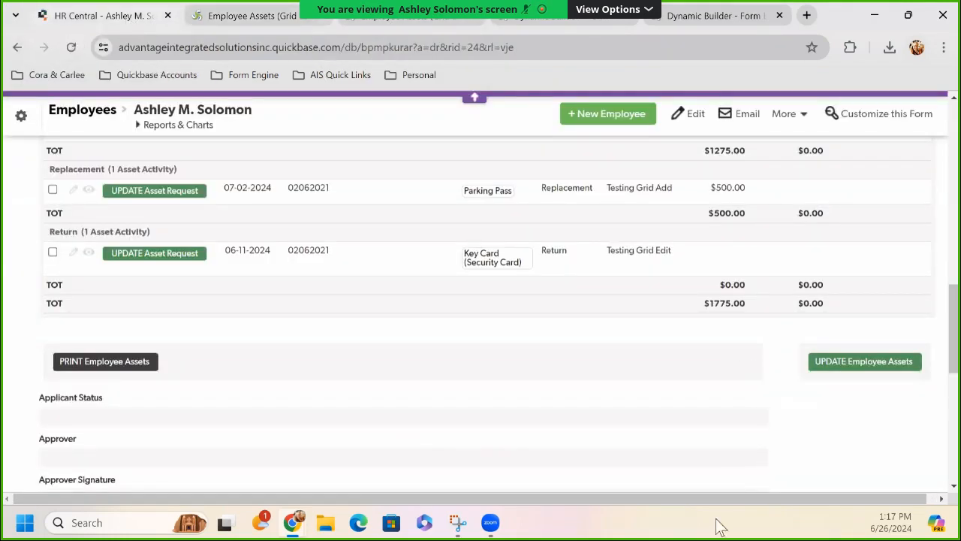
pyautogui.scroll(-4, 699, 466)
pyautogui.scroll(-1, 783, 389)
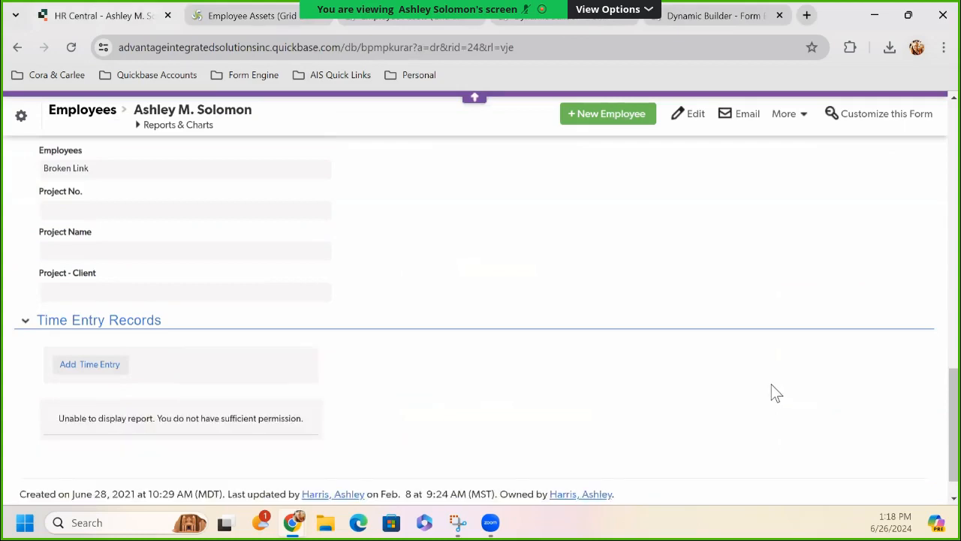
pyautogui.scroll(-1, 766, 398)
pyautogui.scroll(5, 762, 394)
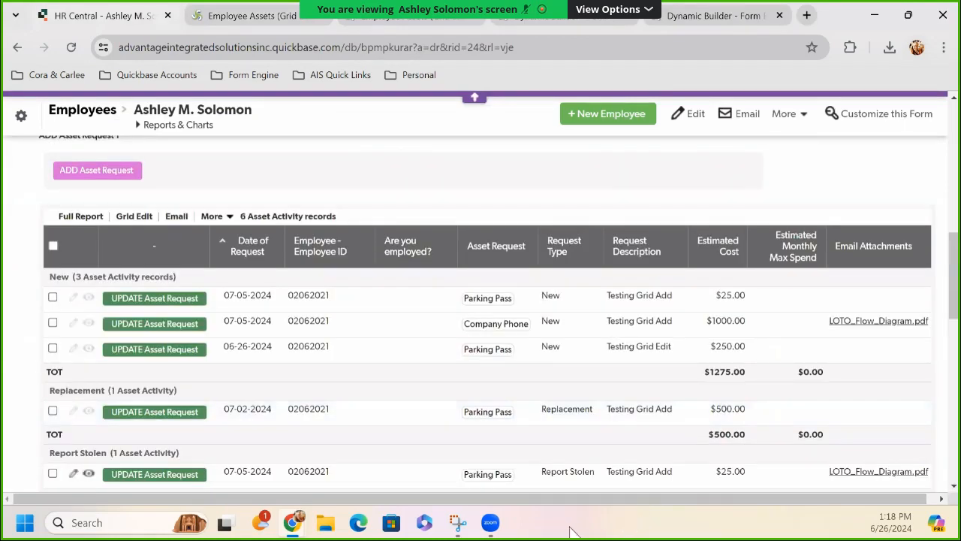
pyautogui.scroll(-1, 624, 419)
pyautogui.scroll(-1, 626, 416)
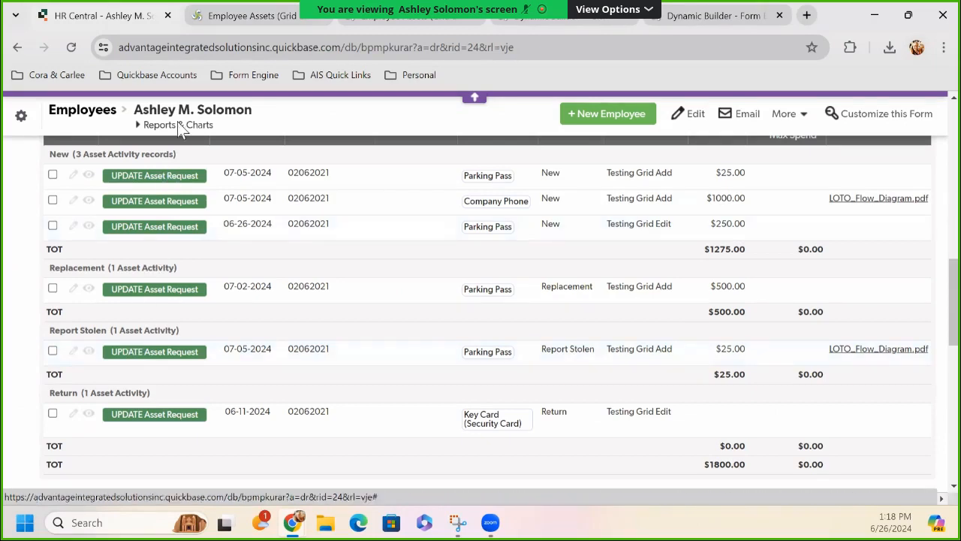
# Open the update form of the Report Stolen parking pass request and draw a signature for the Employee Signature field.
pyautogui.click(131, 358)
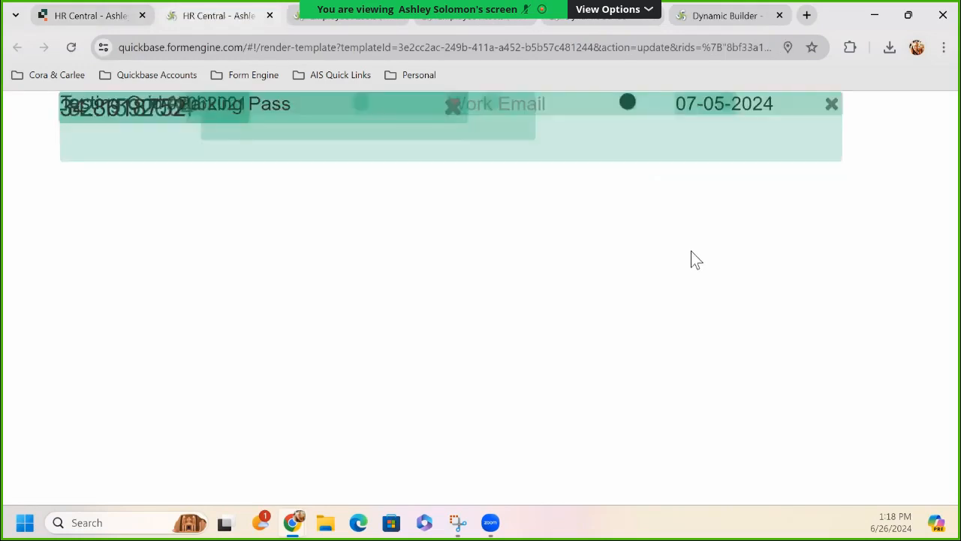
pyautogui.scroll(-3, 694, 307)
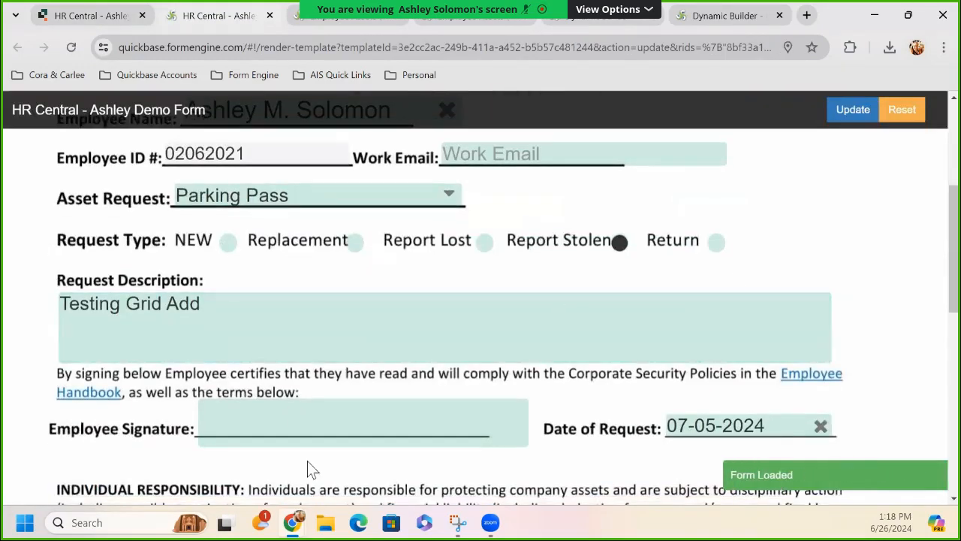
pyautogui.click(283, 423)
pyautogui.moveTo(398, 223)
pyautogui.mouseDown()
pyautogui.moveTo(449, 230)
pyautogui.moveTo(584, 174)
pyautogui.mouseUp()
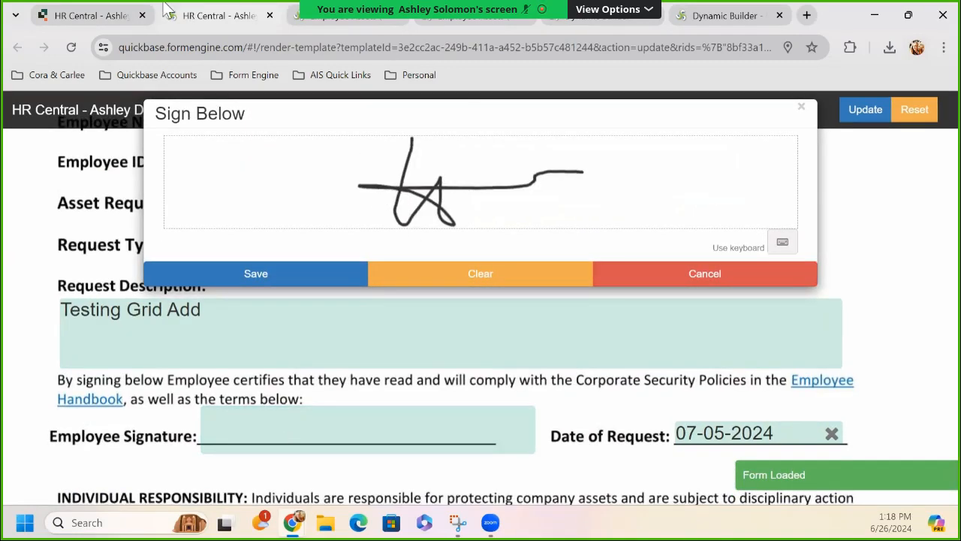
pyautogui.click(78, 22)
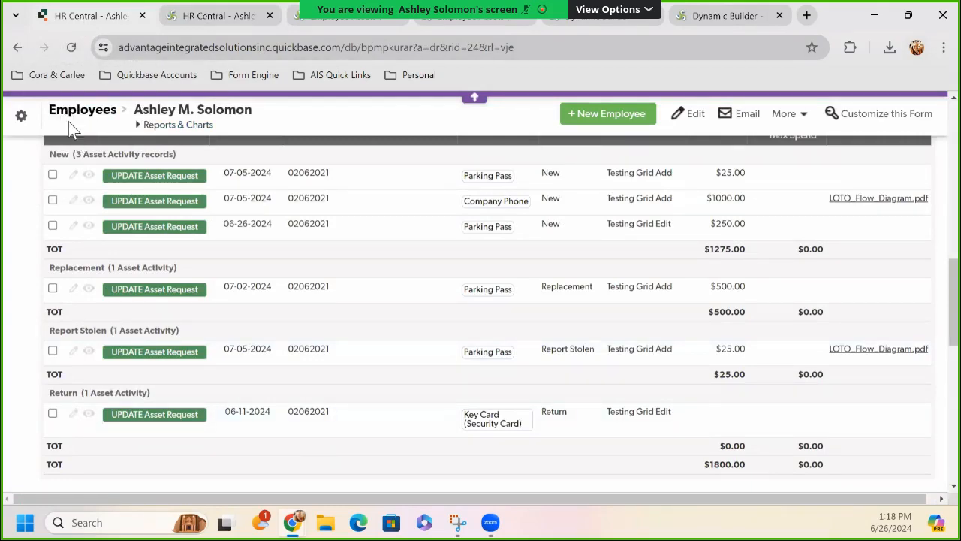
pyautogui.click(602, 24)
pyautogui.click(763, 16)
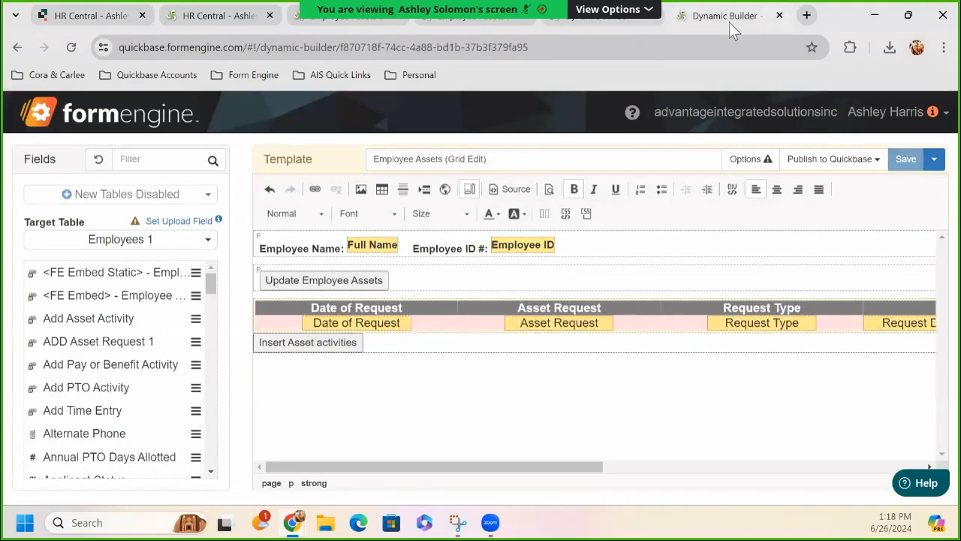
pyautogui.click(434, 25)
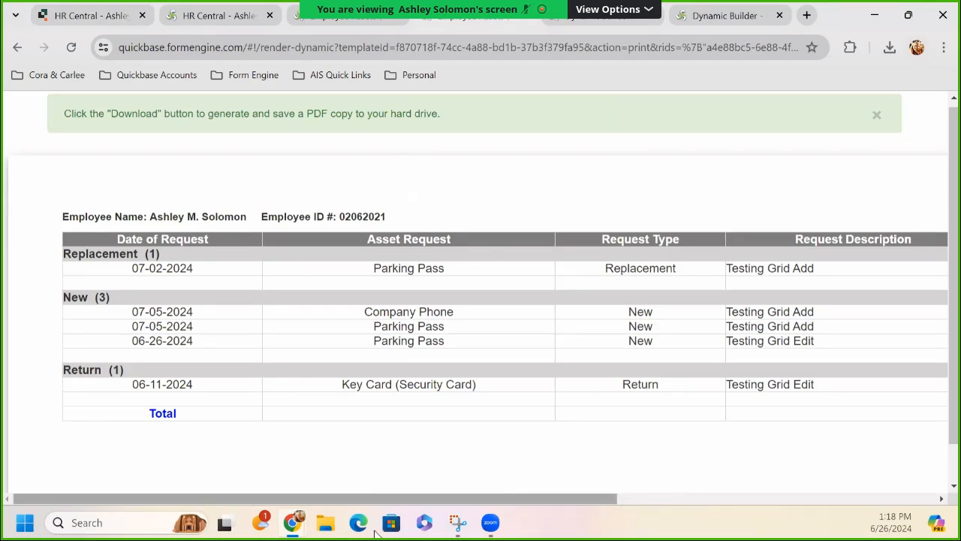
pyautogui.moveTo(520, 523); pyautogui.dragTo(635, 536)
pyautogui.click(195, 24)
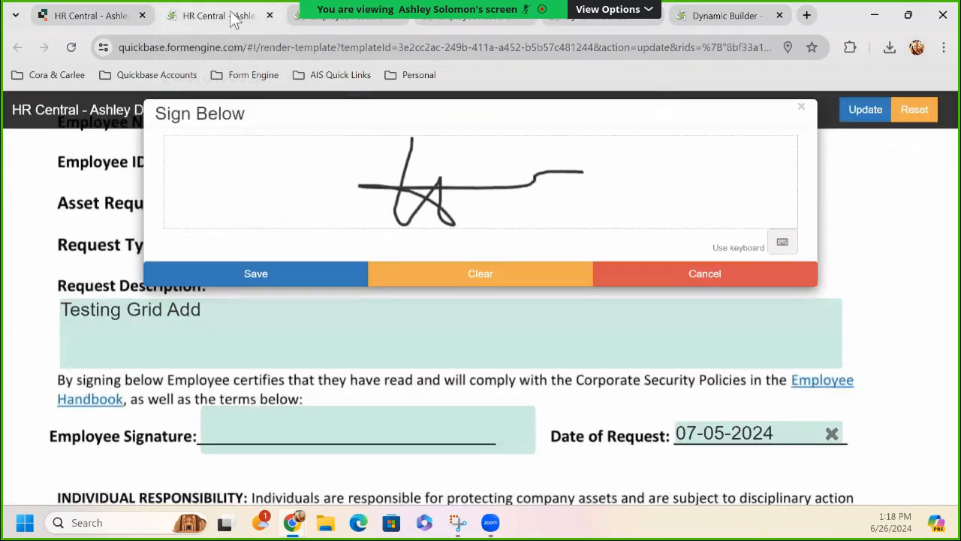
# Close the asset request form, the printed assets report and the template copy, discarding their unsaved changes.
pyautogui.click(269, 16)
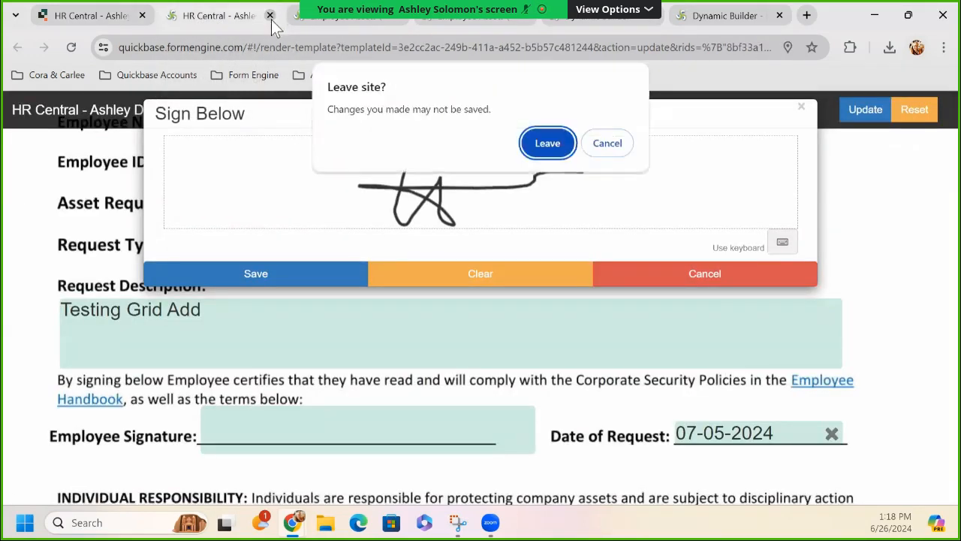
pyautogui.click(547, 143)
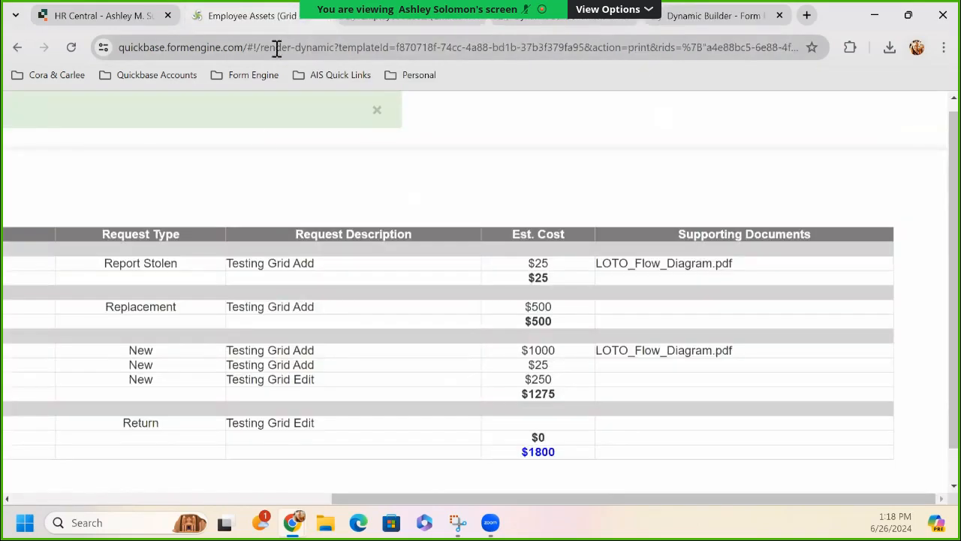
pyautogui.moveTo(391, 499); pyautogui.dragTo(194, 483)
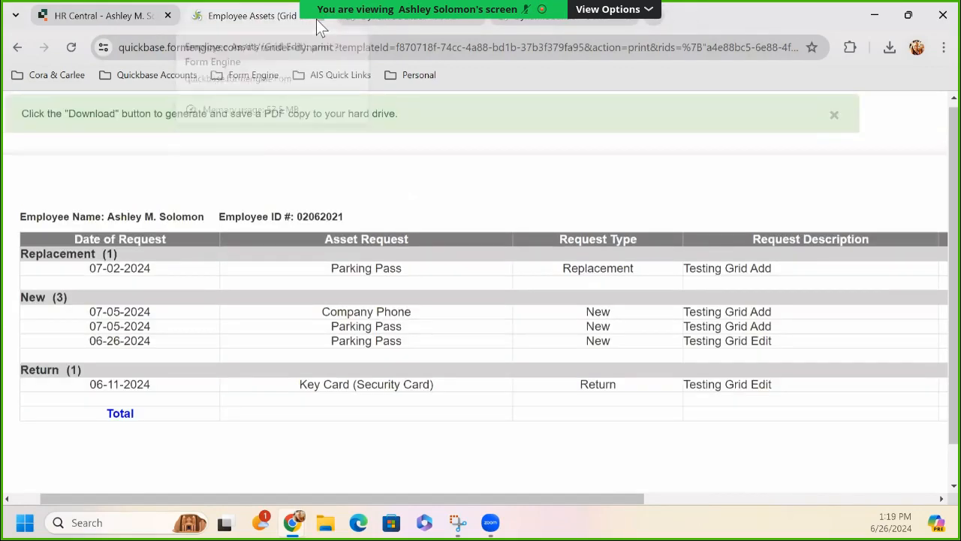
pyautogui.click(316, 16)
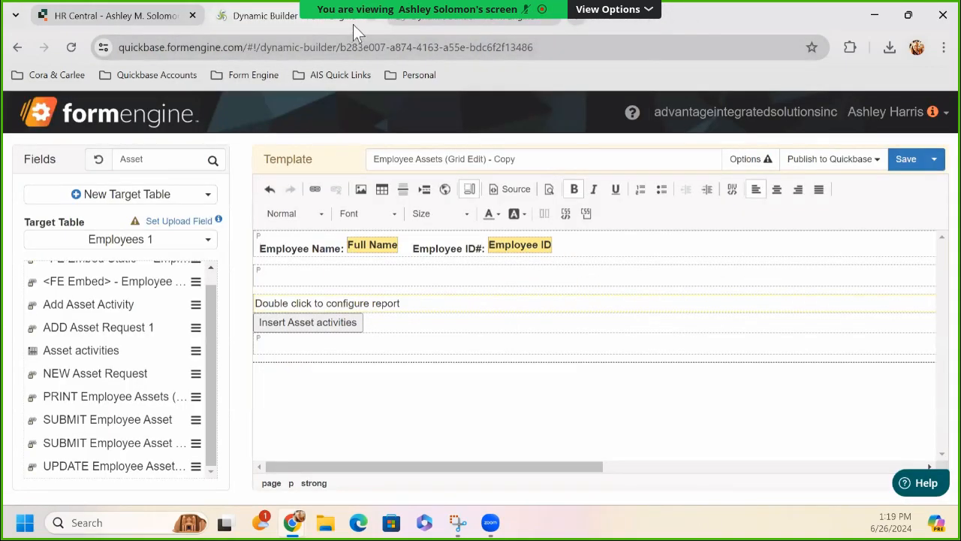
pyautogui.click(376, 20)
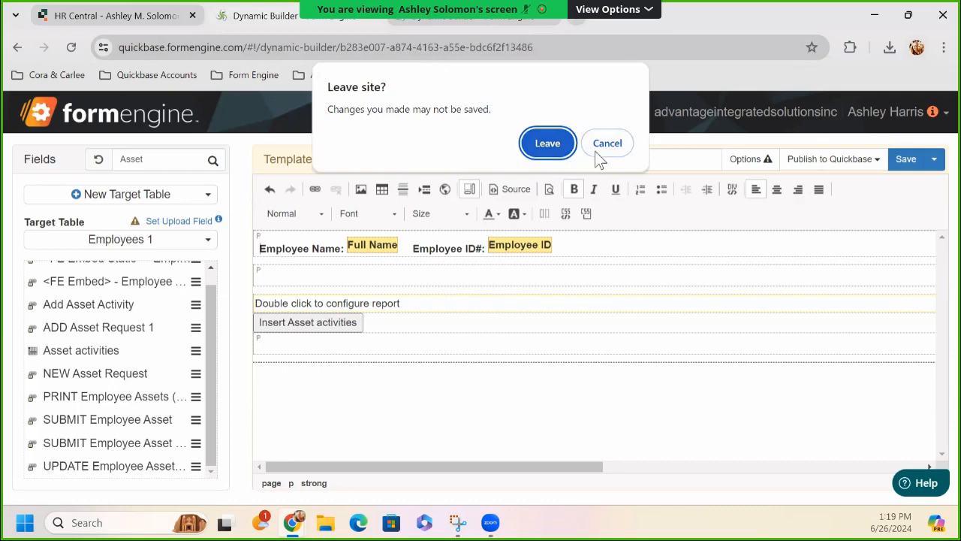
pyautogui.click(569, 148)
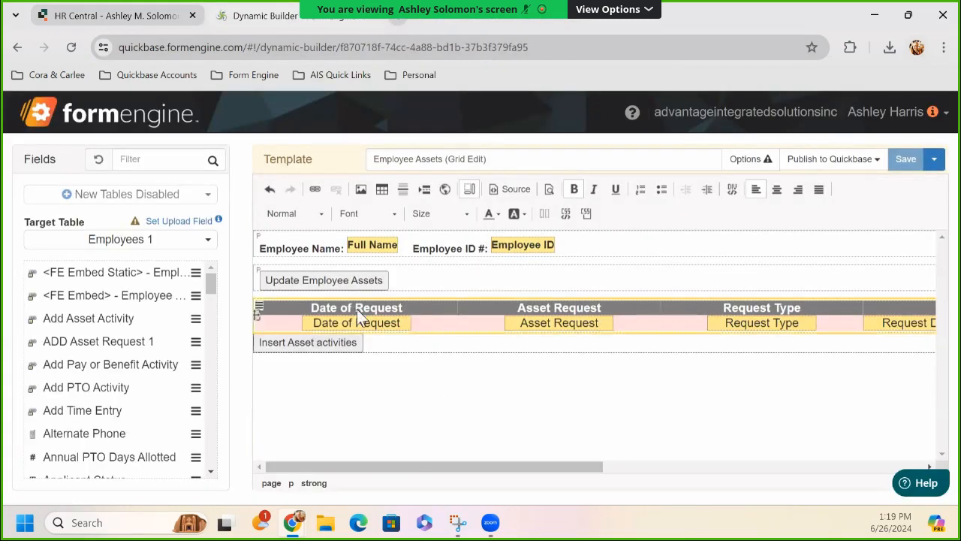
# Enable Download Report for the Asset activities grid in the Employee Assets (Grid Edit) template and save the template.
pyautogui.click(460, 326)
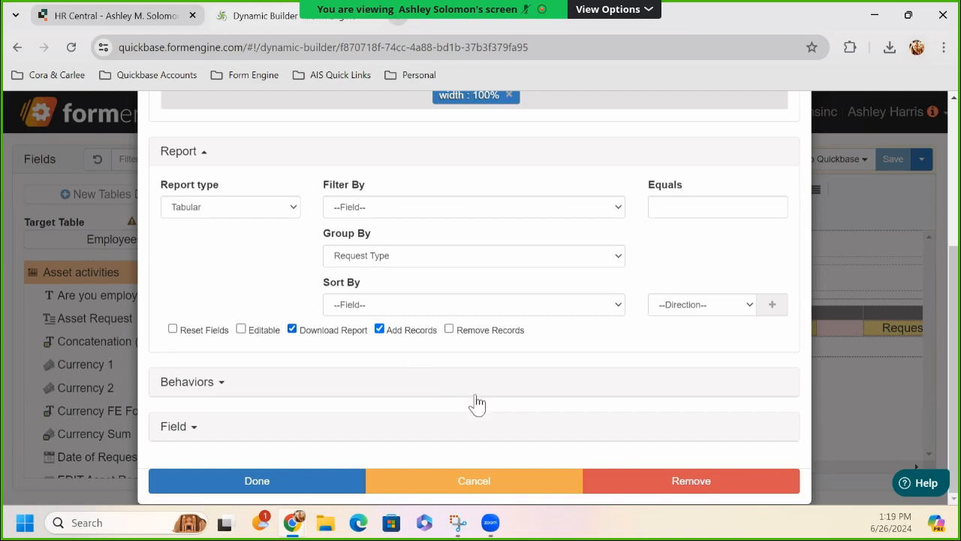
pyautogui.click(332, 491)
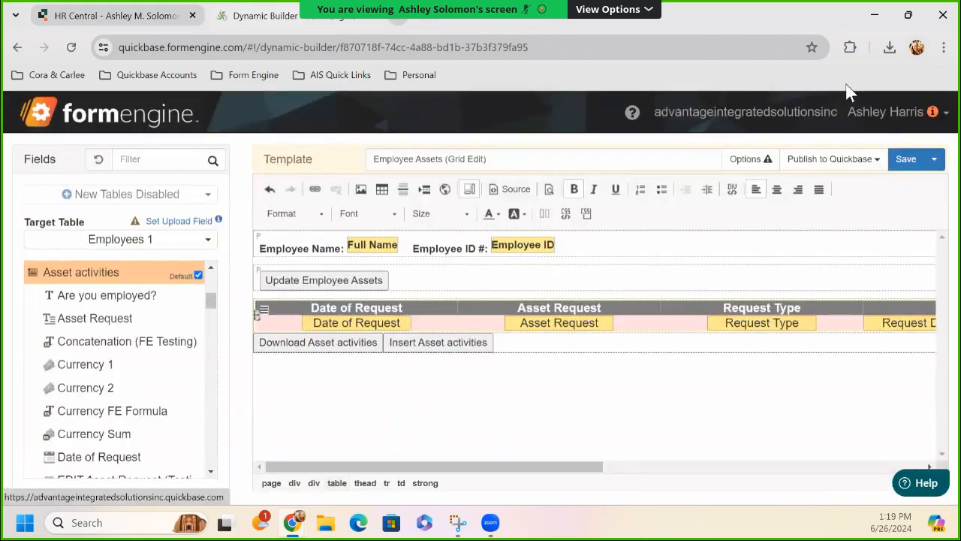
pyautogui.click(895, 164)
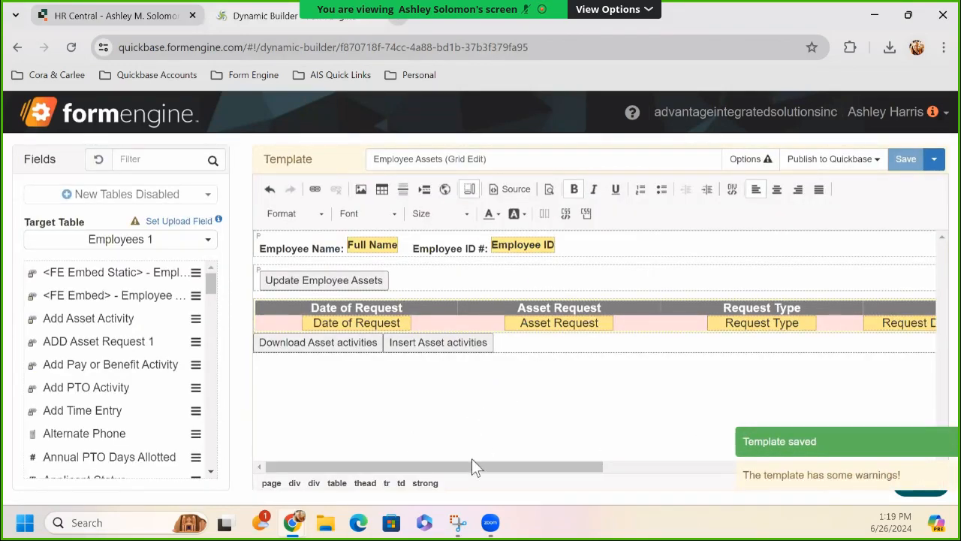
# Return to the Quickbase employee record and open the update form for the employee's assets.
pyautogui.click(147, 11)
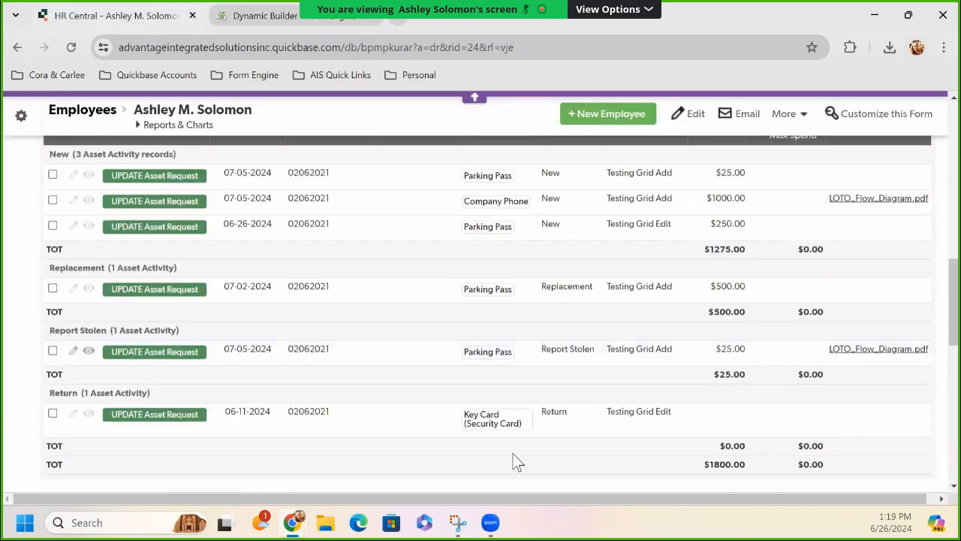
pyautogui.scroll(-2, 751, 443)
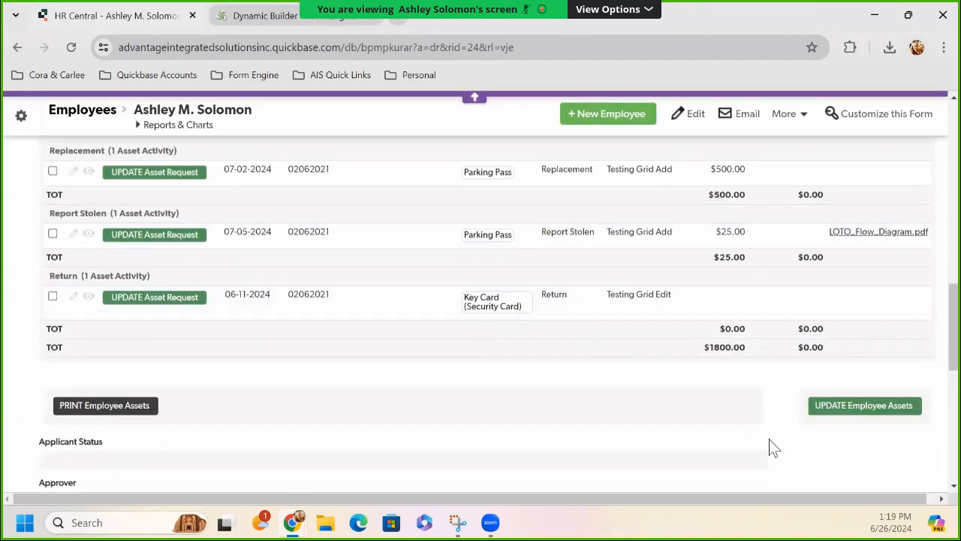
pyautogui.click(848, 409)
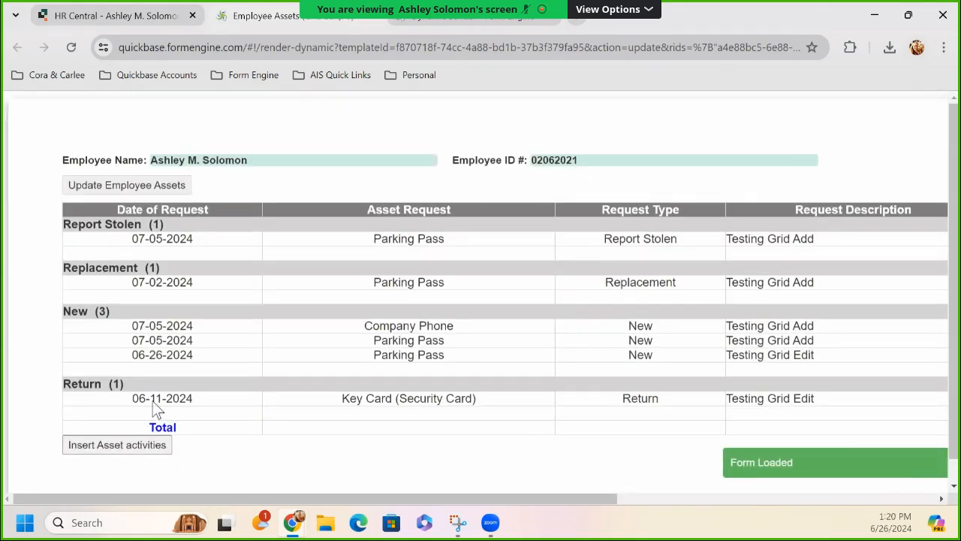
# Change the action in the form's URL to print and load the print version.
pyautogui.click(661, 48)
pyautogui.moveTo(660, 47); pyautogui.dragTo(622, 36)
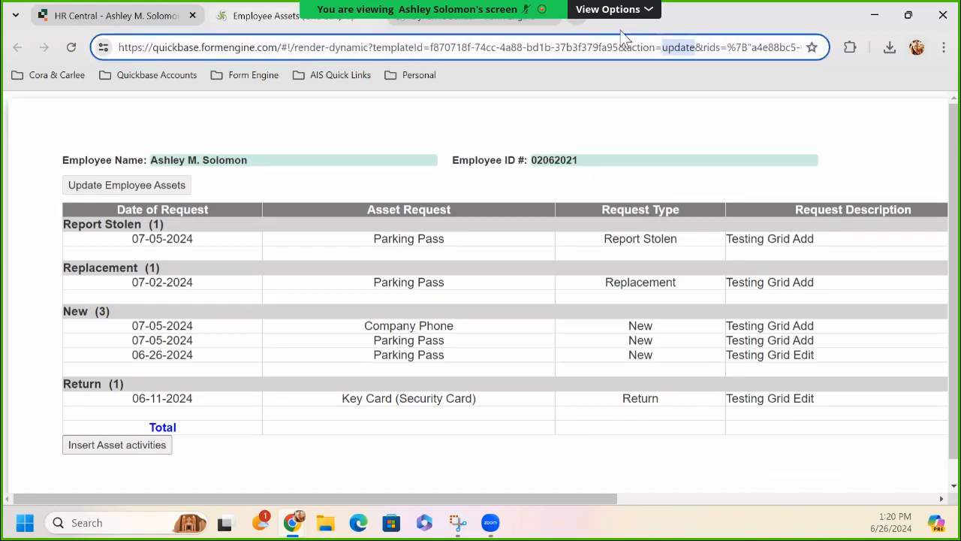
pyautogui.write('print')
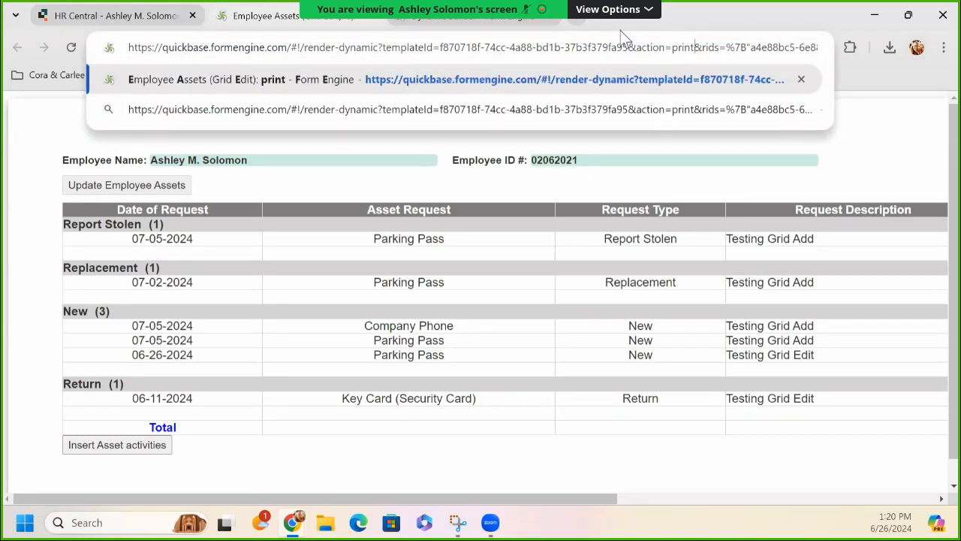
pyautogui.press('Return')
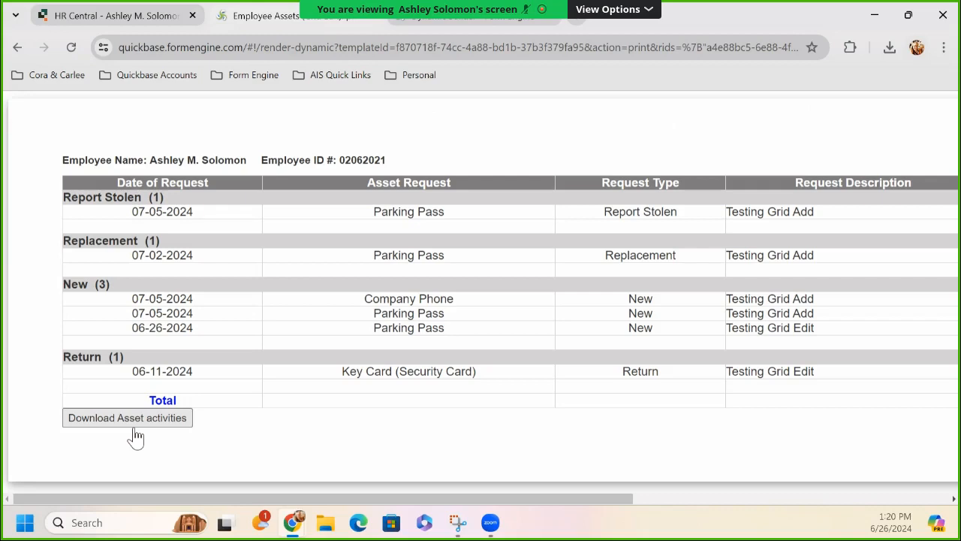
# Download the asset activities, open Asset activities (2).csv in Excel to view the data, and close Excel.
pyautogui.click(134, 423)
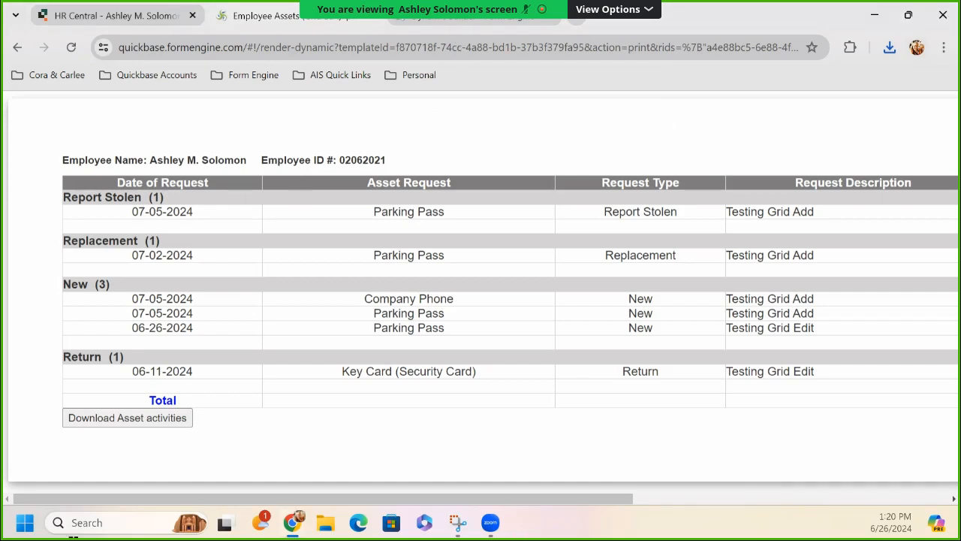
pyautogui.click(114, 429)
pyautogui.click(888, 48)
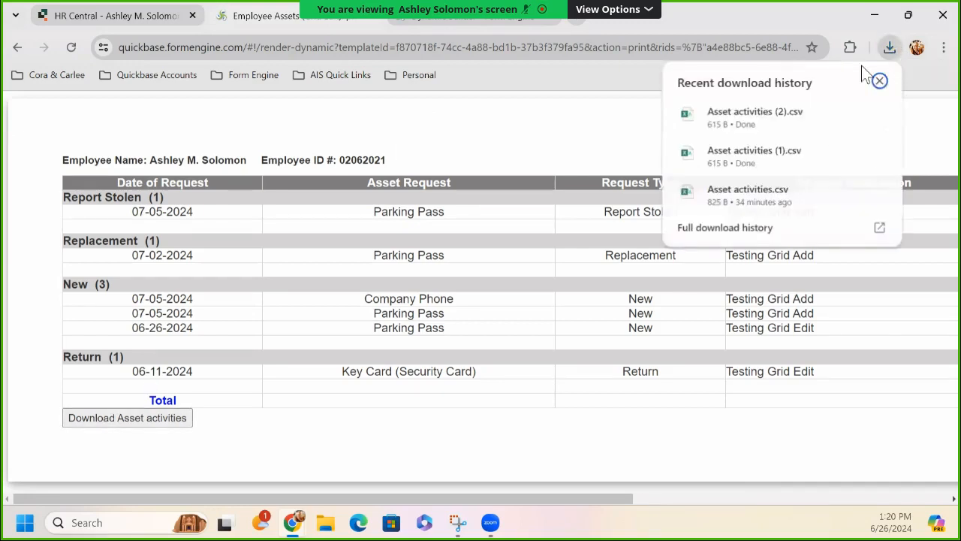
pyautogui.click(733, 124)
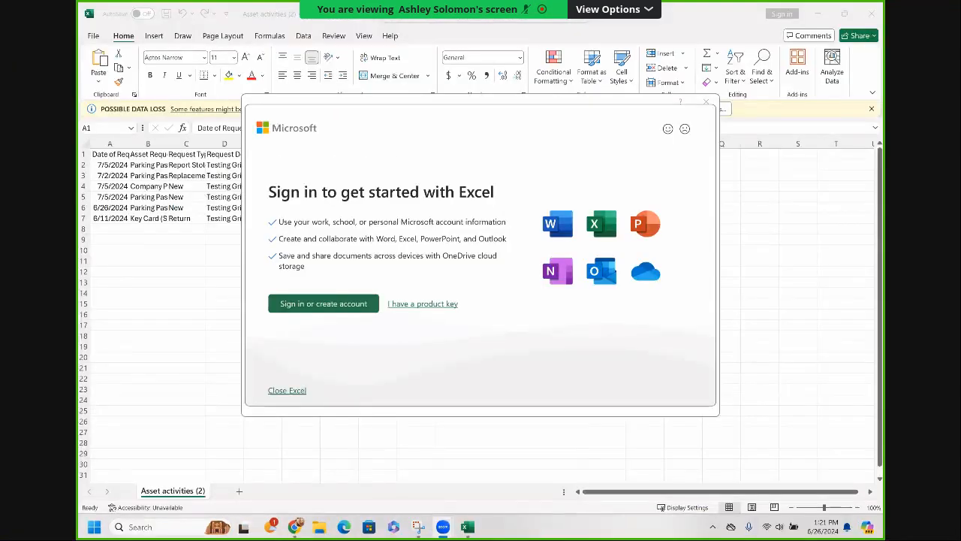
pyautogui.click(644, 168)
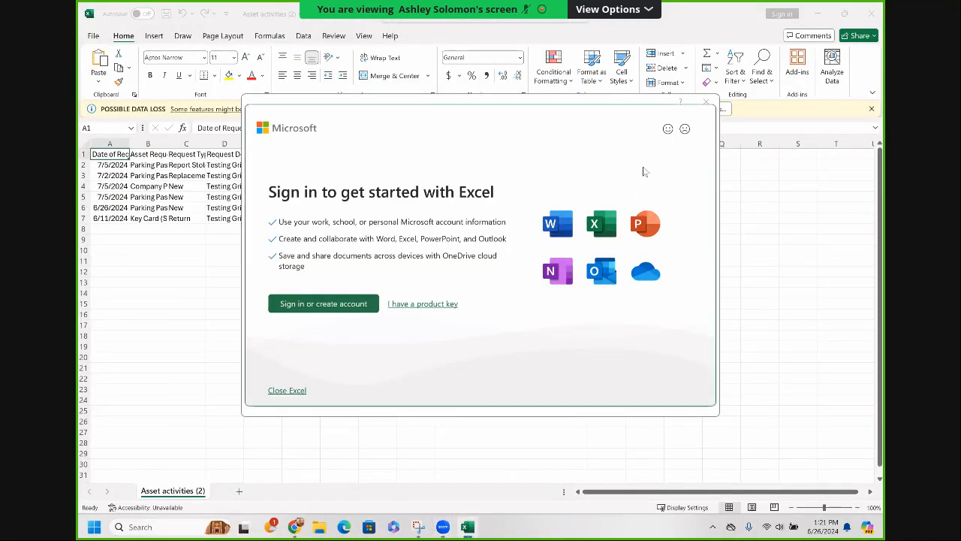
pyautogui.click(287, 390)
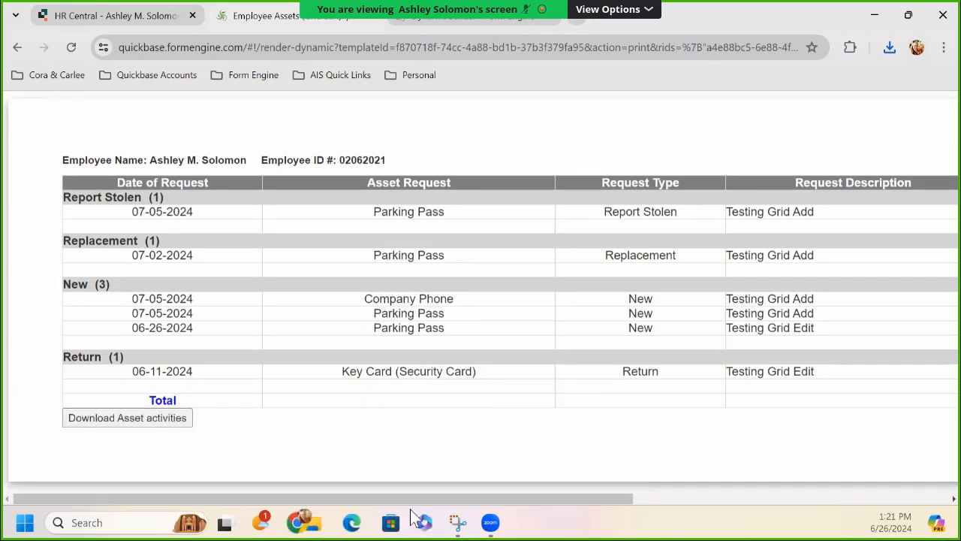
# Change the action in the employee assets form's URL back to update and reload the form.
pyautogui.click(84, 21)
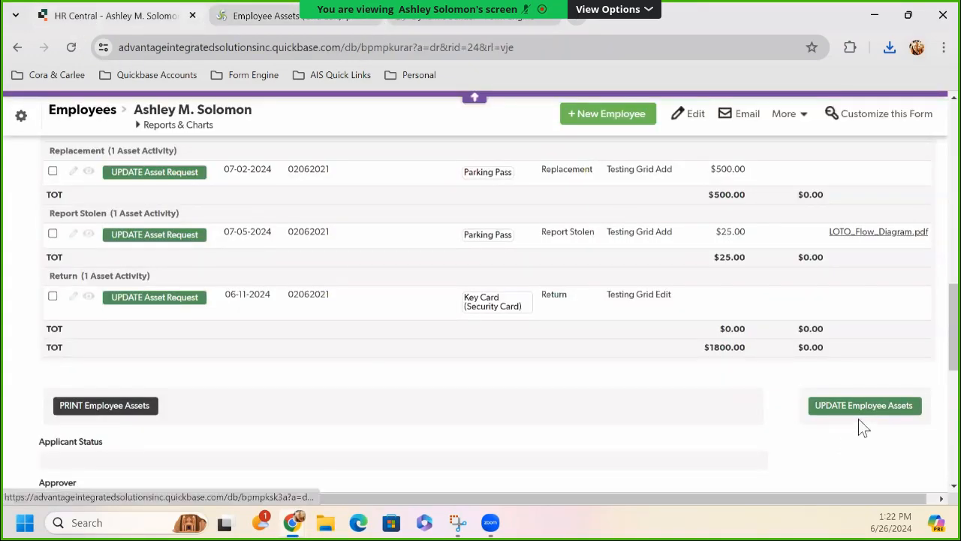
pyautogui.moveTo(861, 410)
pyautogui.mouseDown()
pyautogui.moveTo(870, 462)
pyautogui.moveTo(859, 423)
pyautogui.mouseUp()
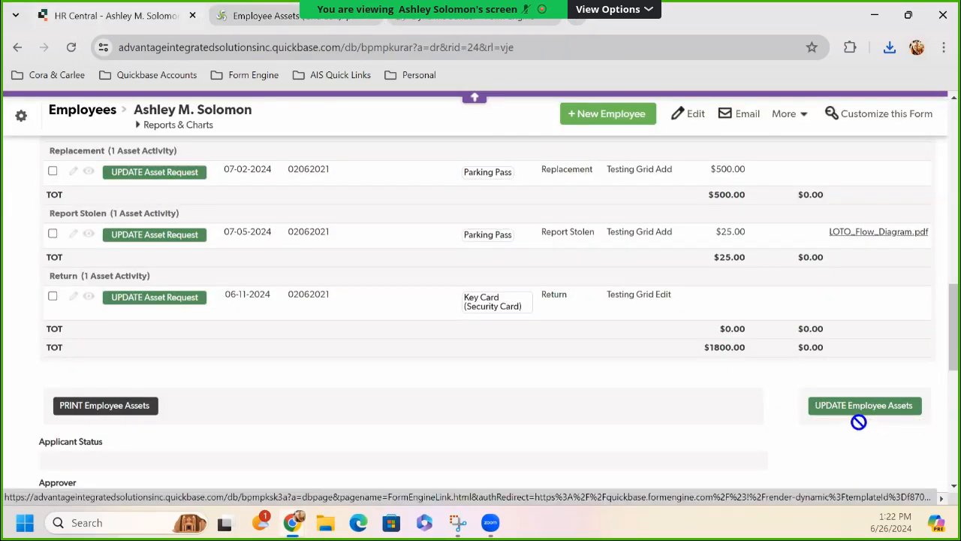
pyautogui.click(240, 16)
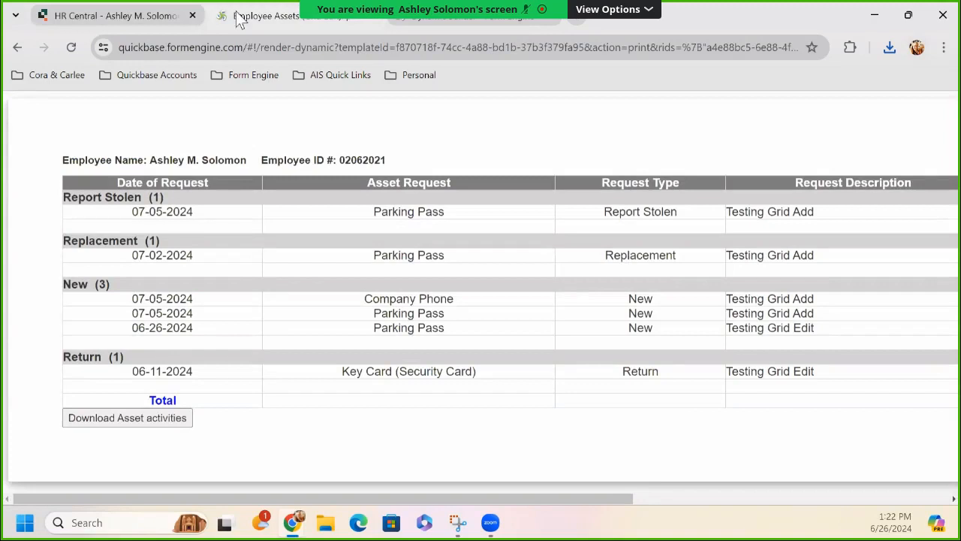
pyautogui.moveTo(636, 54); pyautogui.dragTo(651, 47)
pyautogui.doubleClick(635, 47)
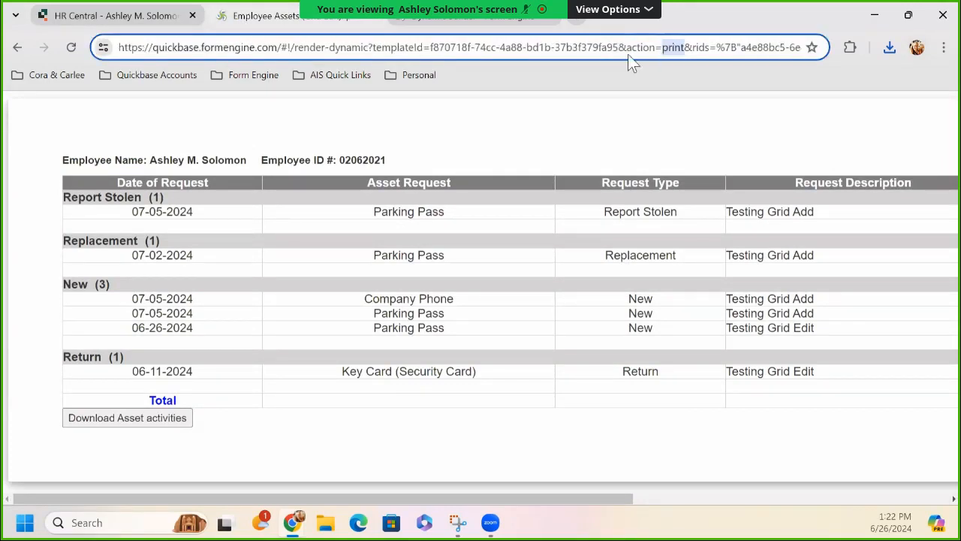
pyautogui.write('update')
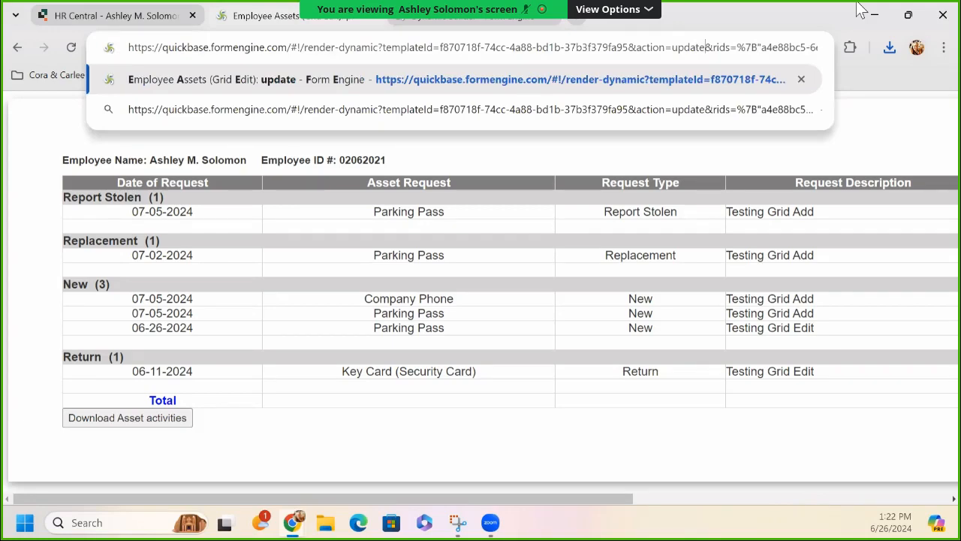
pyautogui.press('Return')
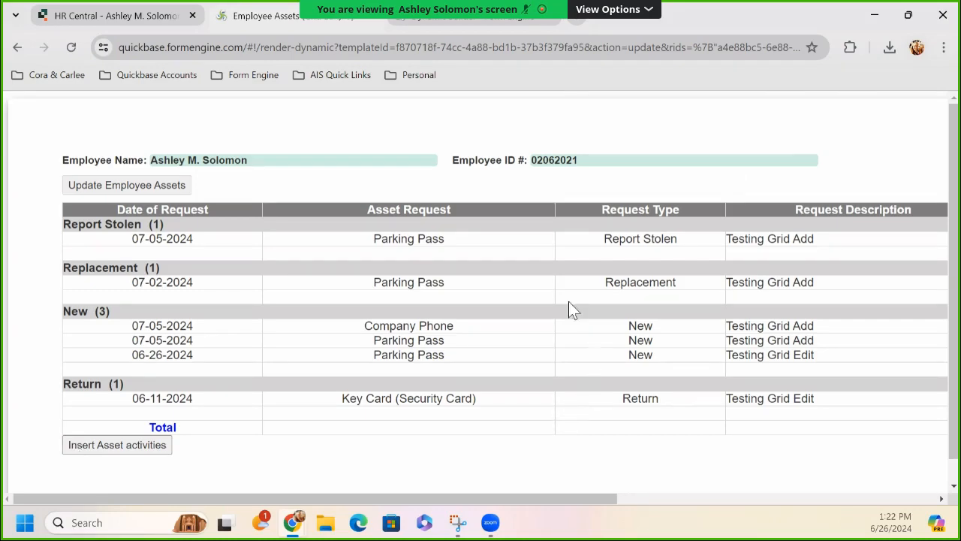
# Add a behavior to the Full Name field in the Employee Assets (Grid Edit) template that keeps it Disabled Always.
pyautogui.click(489, 19)
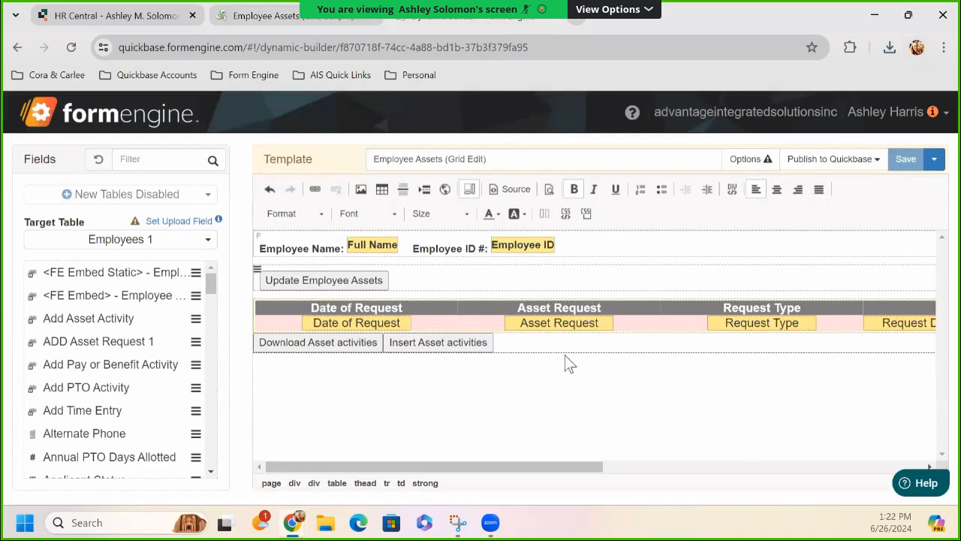
pyautogui.doubleClick(371, 246)
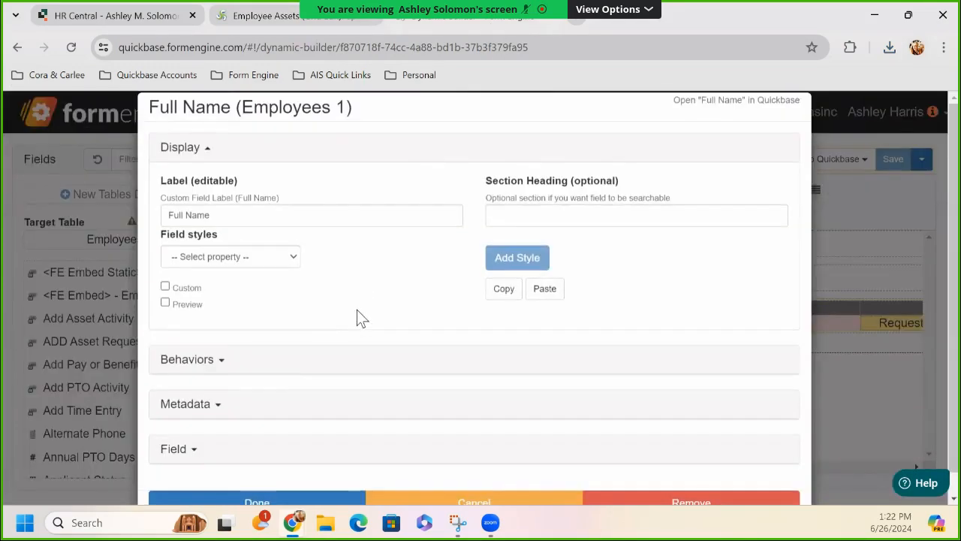
pyautogui.scroll(-1, 353, 316)
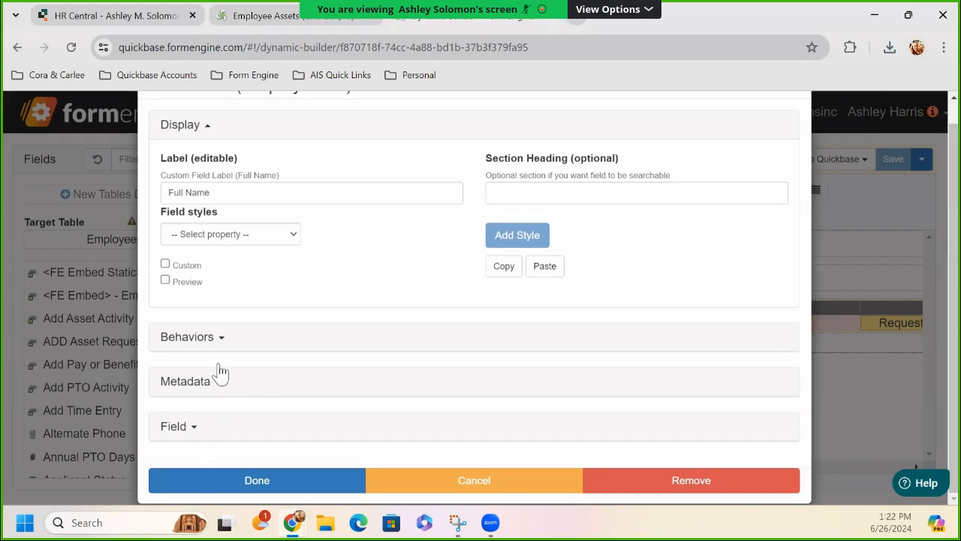
pyautogui.click(214, 338)
pyautogui.click(647, 380)
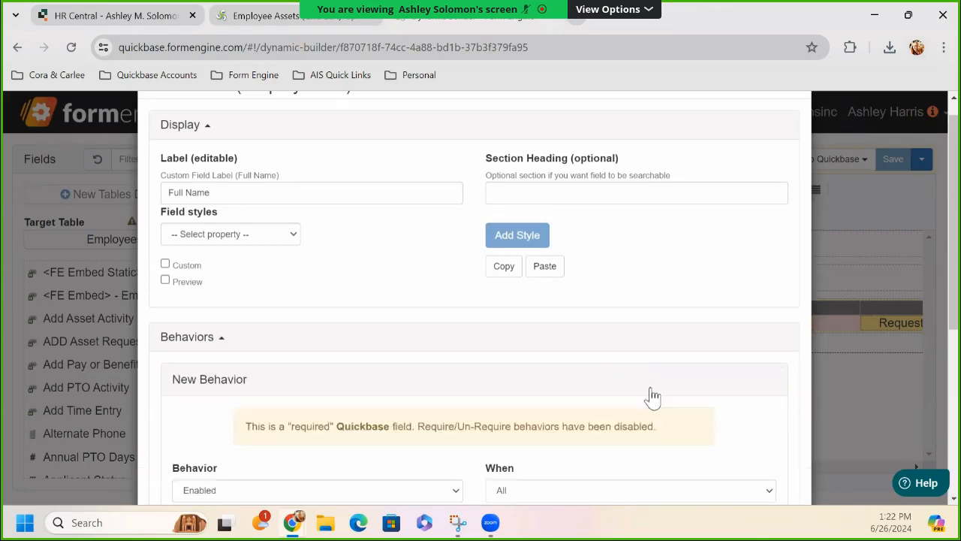
pyautogui.scroll(-3, 488, 443)
pyautogui.click(250, 241)
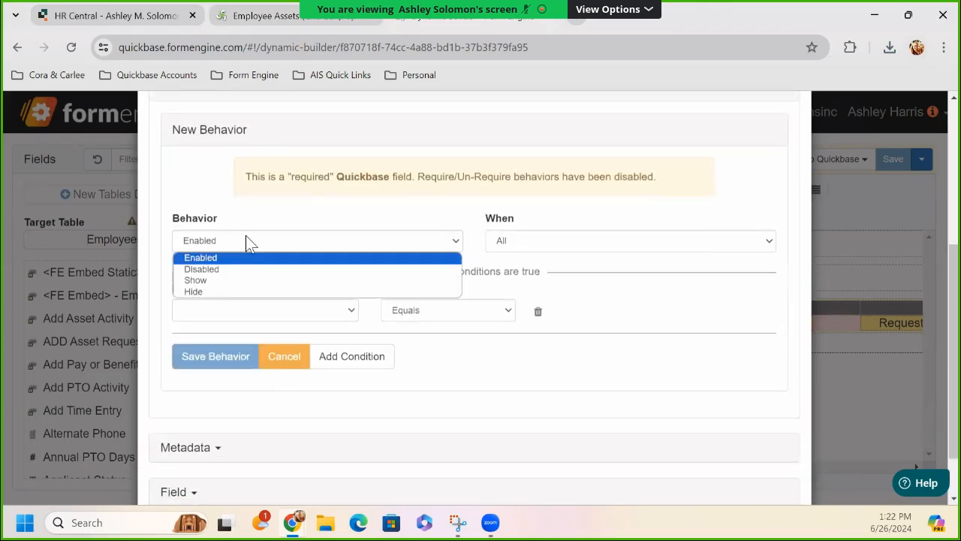
pyautogui.click(227, 272)
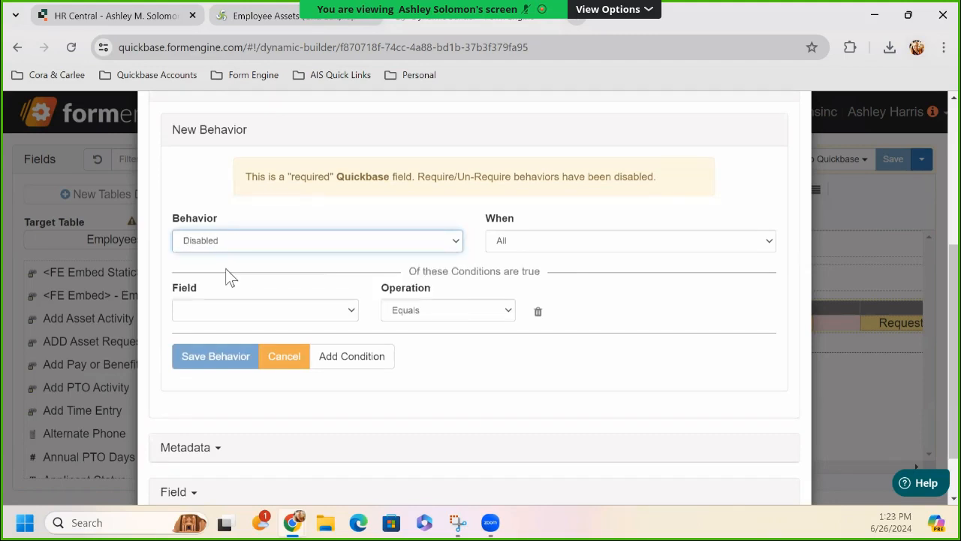
pyautogui.click(532, 242)
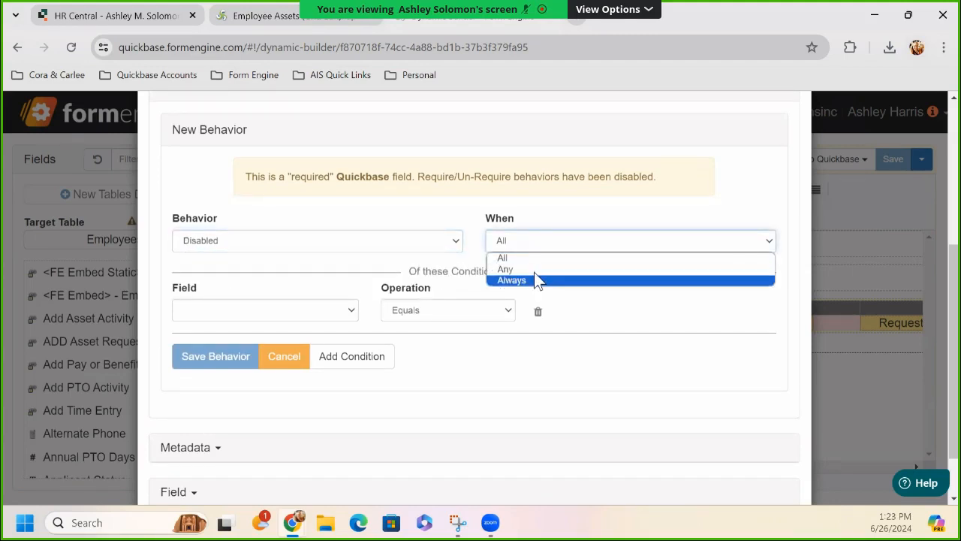
pyautogui.click(534, 278)
pyautogui.click(184, 291)
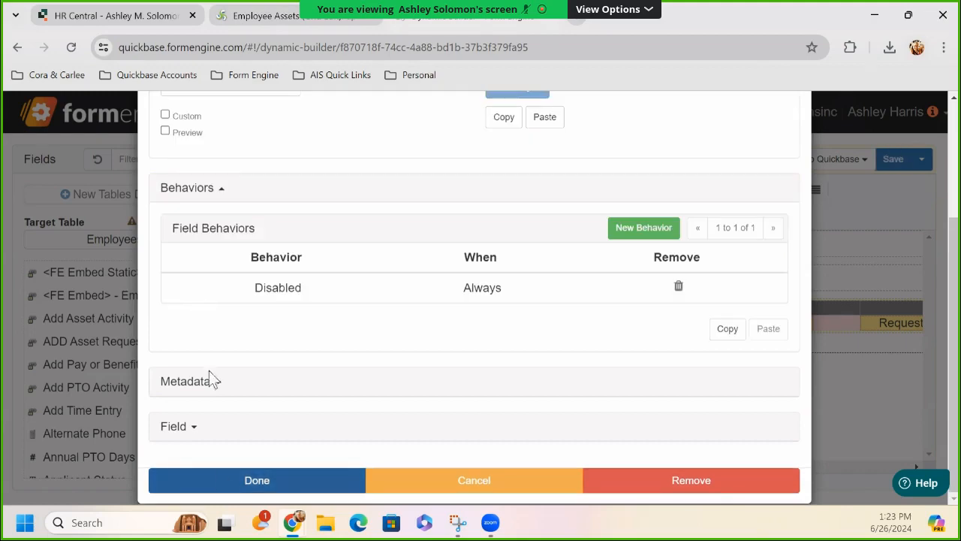
pyautogui.click(225, 482)
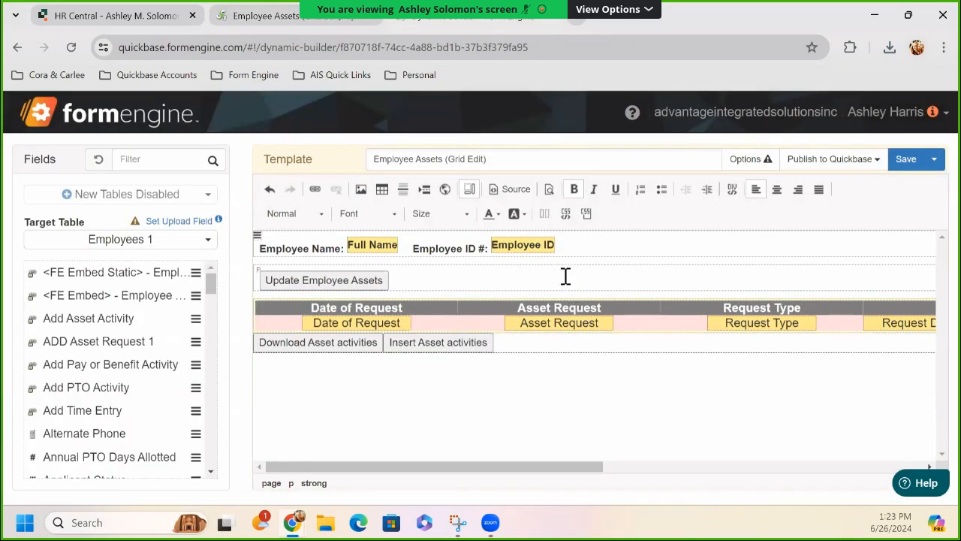
# Add a behavior to the Employee ID field in the template that keeps it Disabled Always.
pyautogui.click(547, 251)
pyautogui.doubleClick(533, 245)
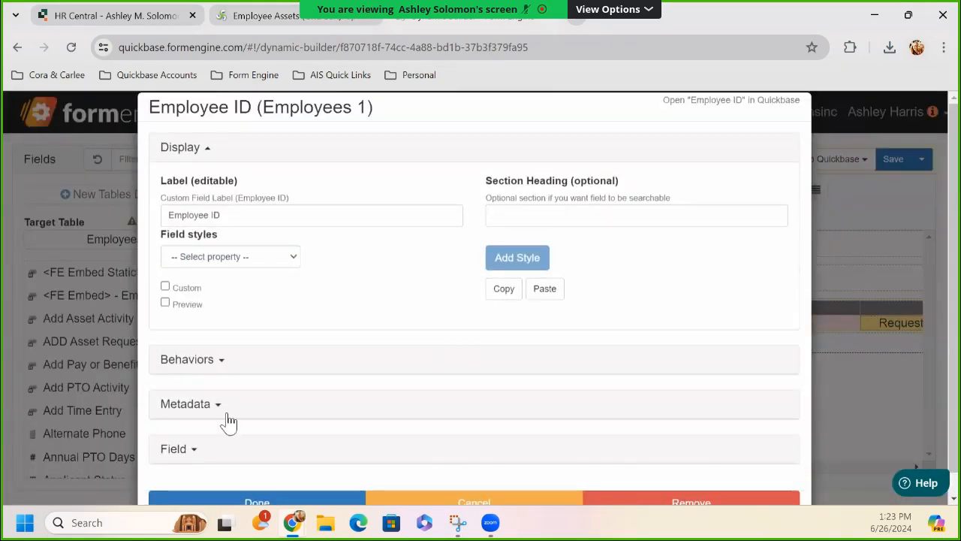
pyautogui.click(210, 362)
pyautogui.click(637, 403)
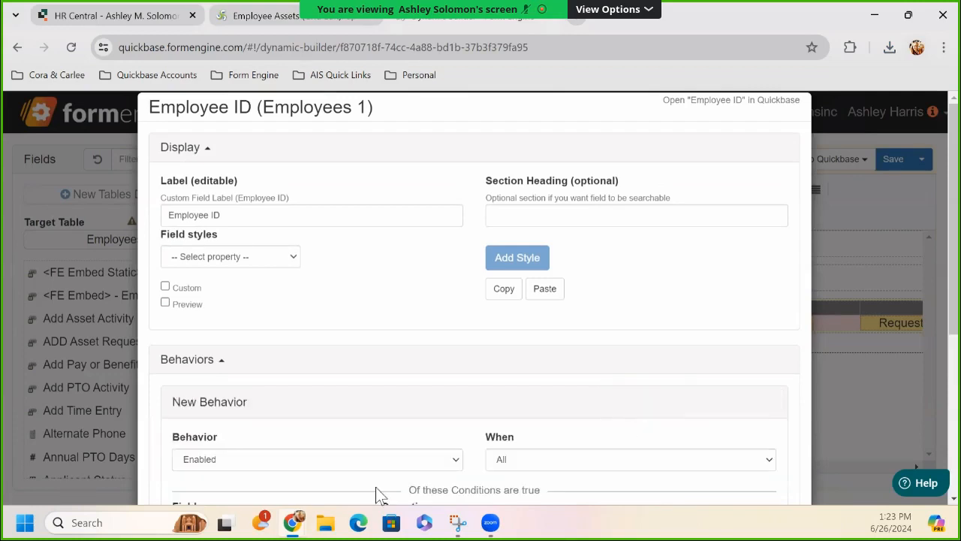
pyautogui.click(220, 462)
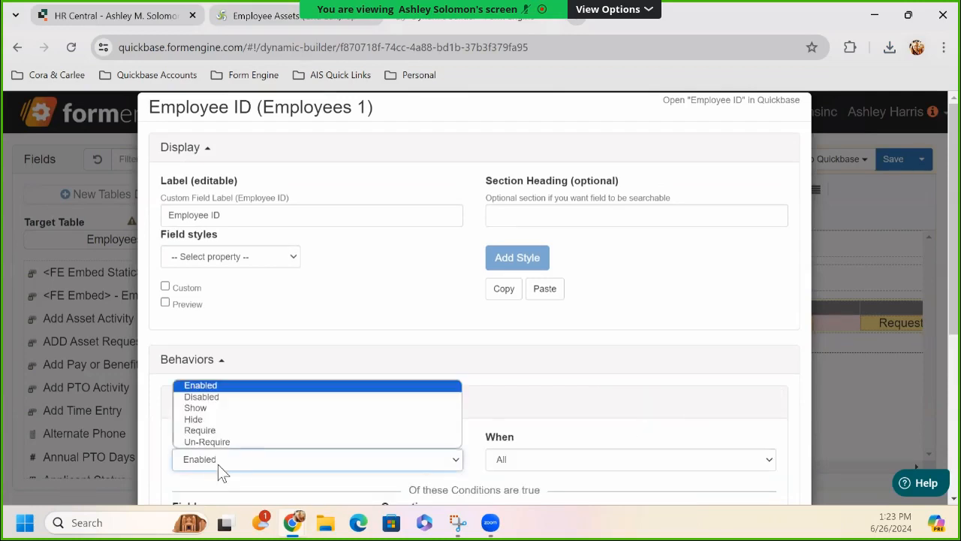
pyautogui.click(229, 395)
pyautogui.click(536, 464)
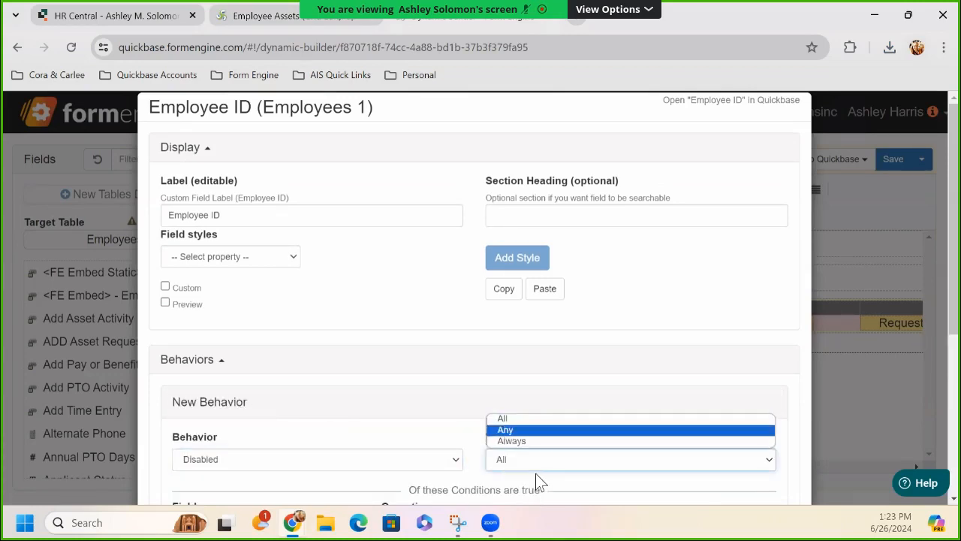
pyautogui.click(534, 437)
pyautogui.scroll(-3, 146, 251)
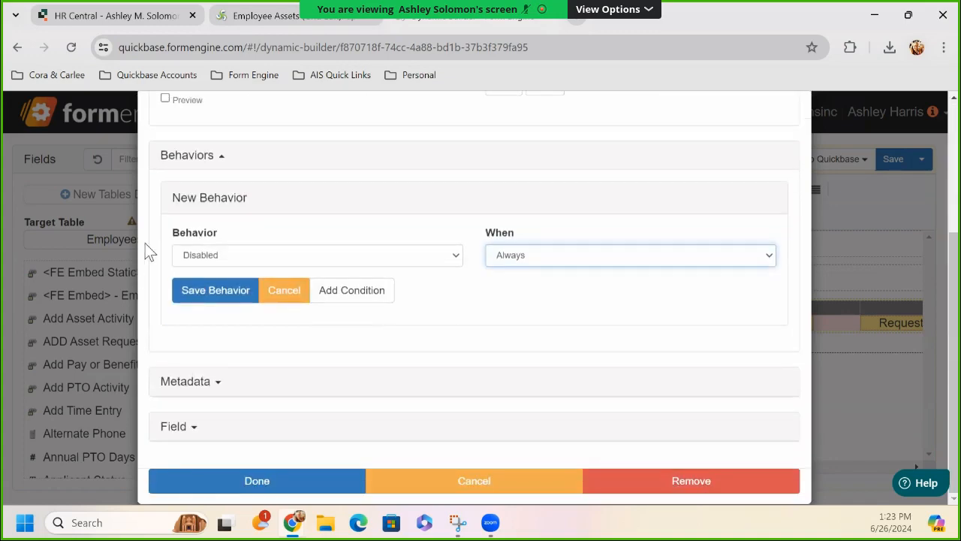
pyautogui.click(187, 289)
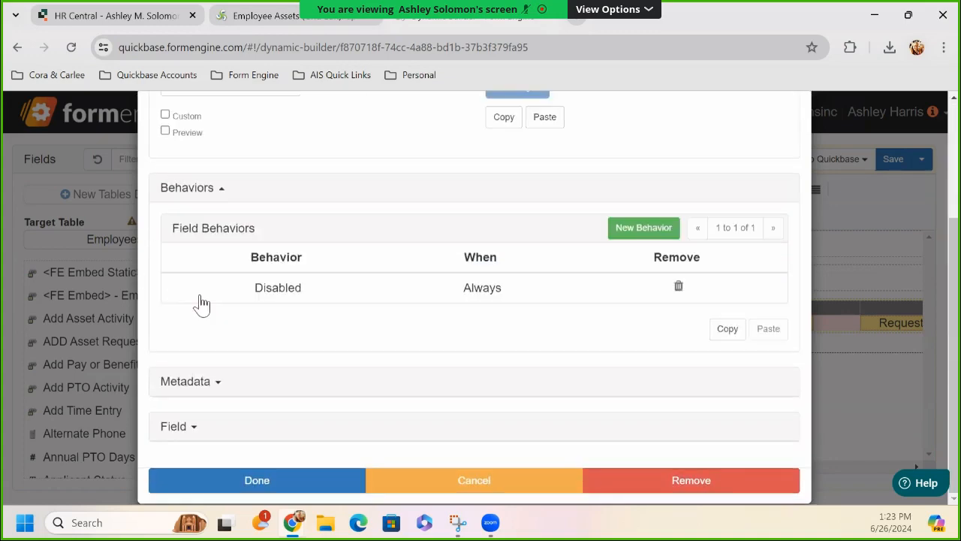
pyautogui.click(261, 484)
# Save the Employee Assets (Grid Edit) template and reload the rendered employee assets form.
pyautogui.click(894, 164)
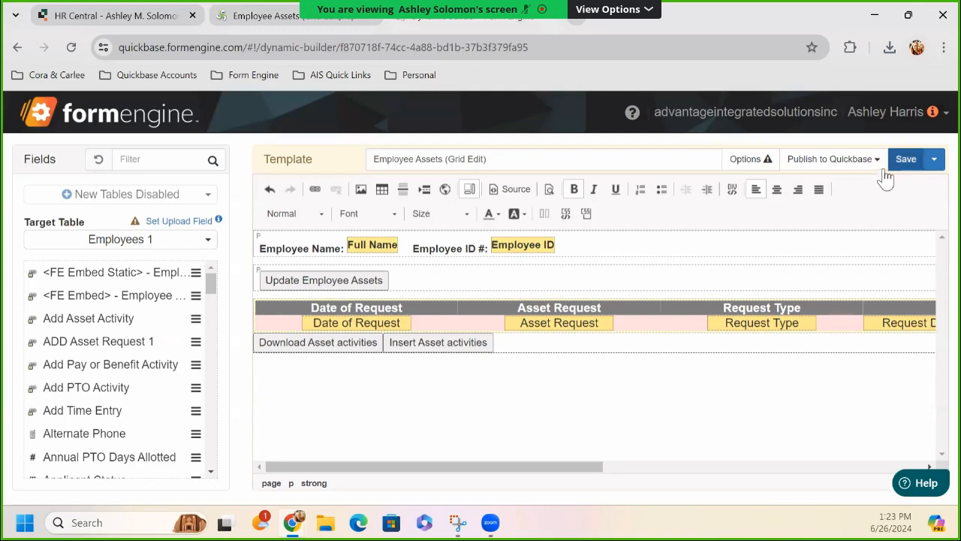
pyautogui.click(308, 23)
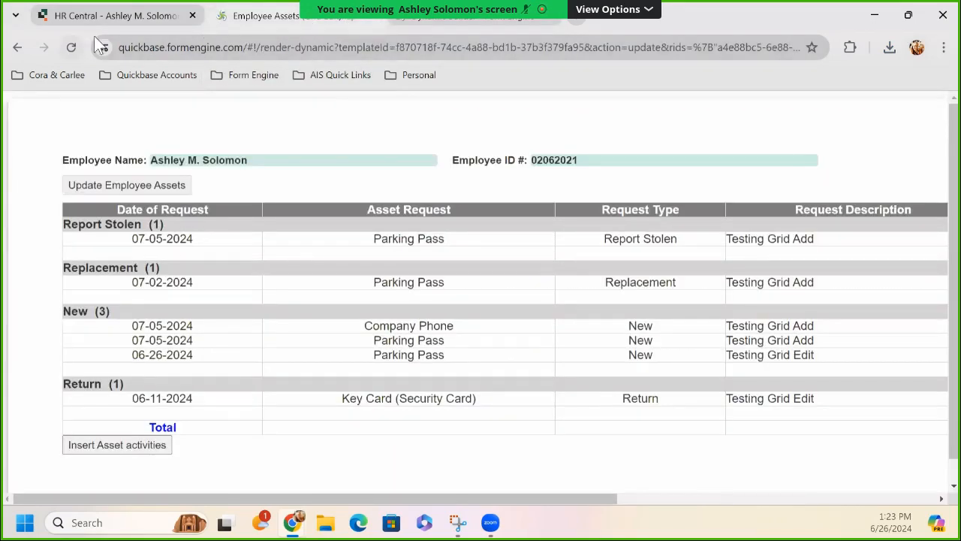
pyautogui.click(70, 47)
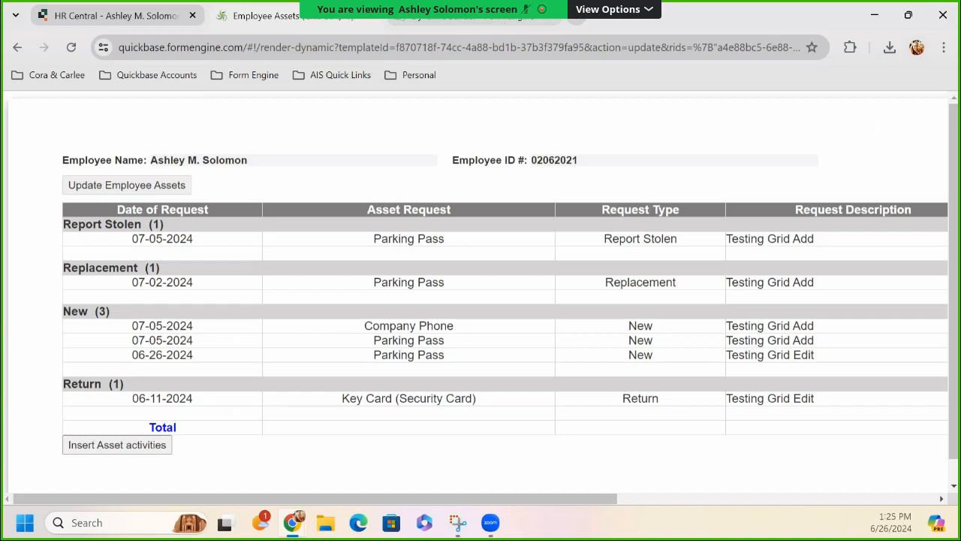
# Return to the template builder and review the Asset activities report settings and the available form button types.
pyautogui.moveTo(445, 27)
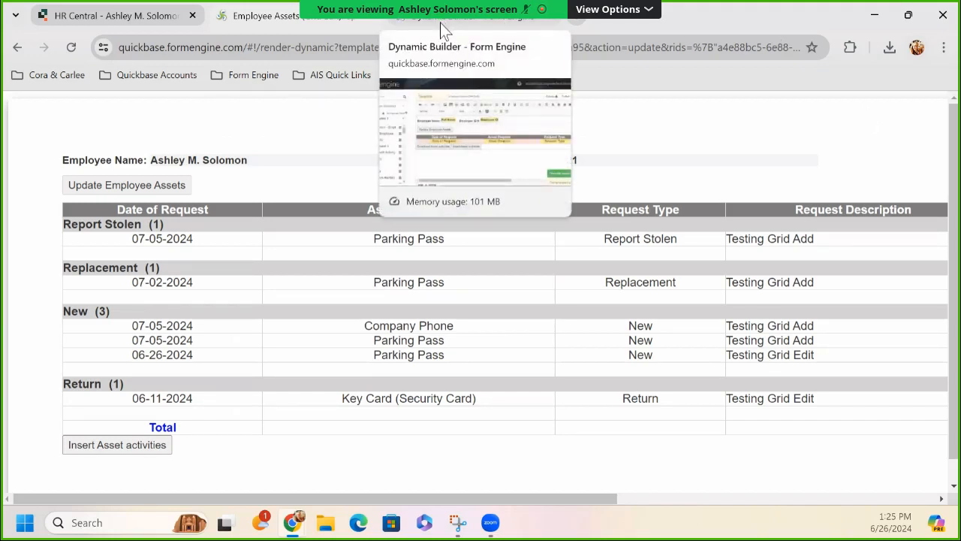
pyautogui.click(441, 23)
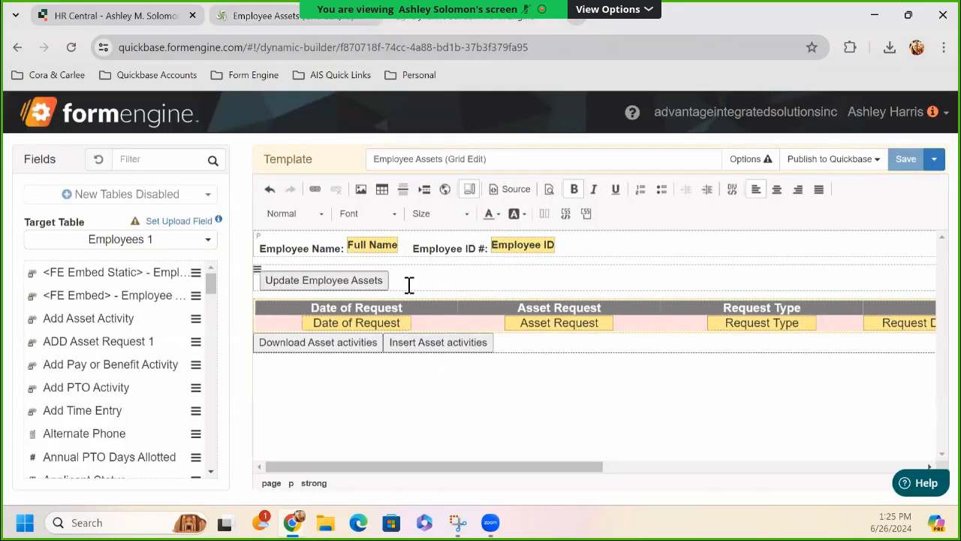
pyautogui.click(383, 287)
pyautogui.rightClick(384, 289)
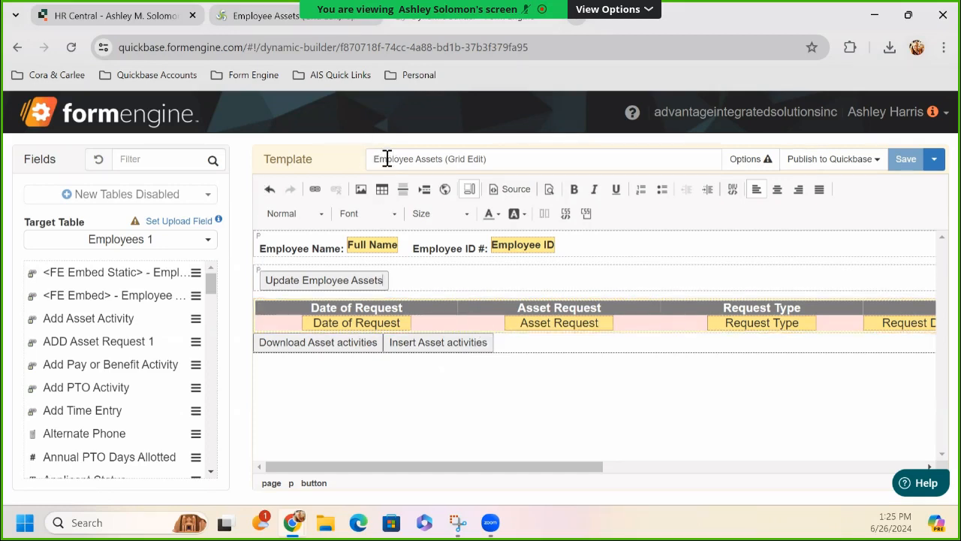
pyautogui.click(447, 328)
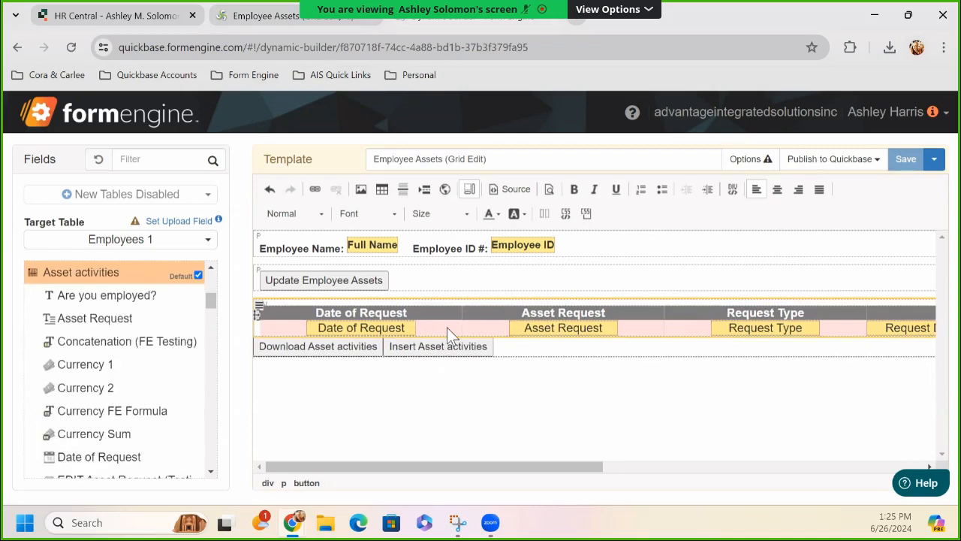
pyautogui.doubleClick(427, 302)
pyautogui.scroll(-3, 451, 410)
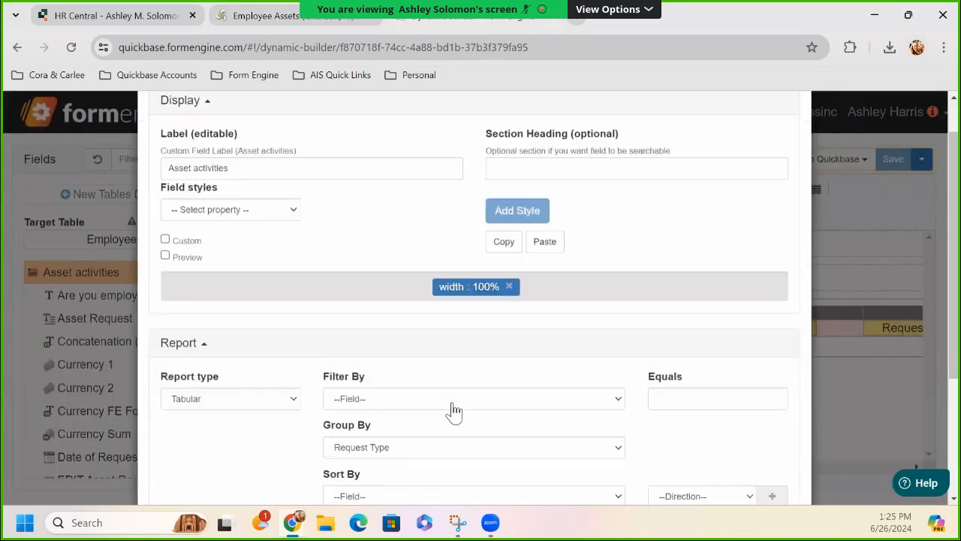
pyautogui.scroll(-2, 484, 423)
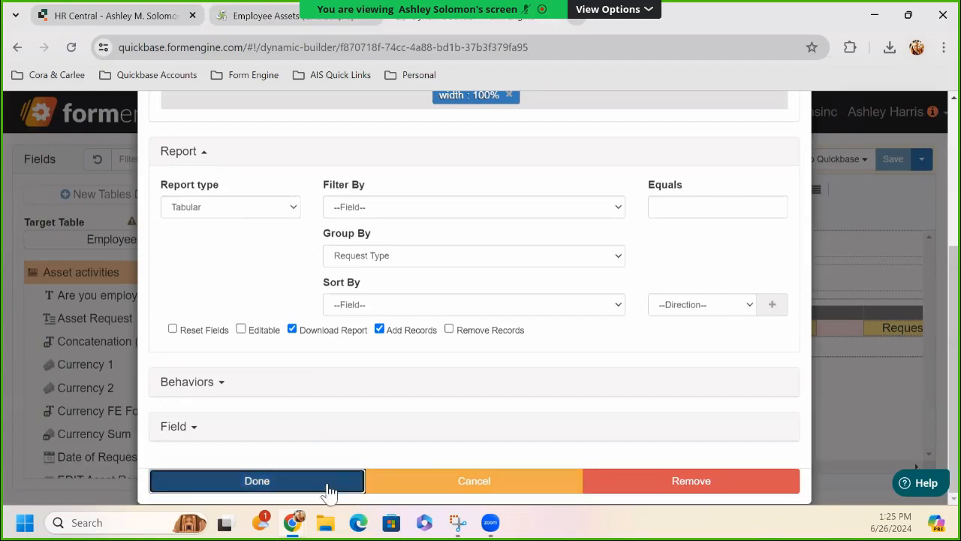
pyautogui.click(256, 480)
pyautogui.rightClick(452, 320)
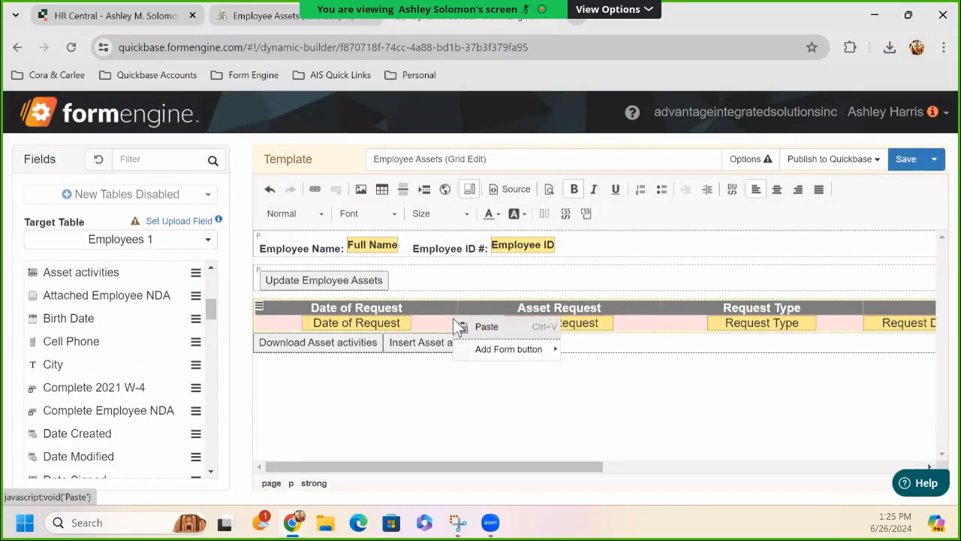
pyautogui.moveTo(540, 351)
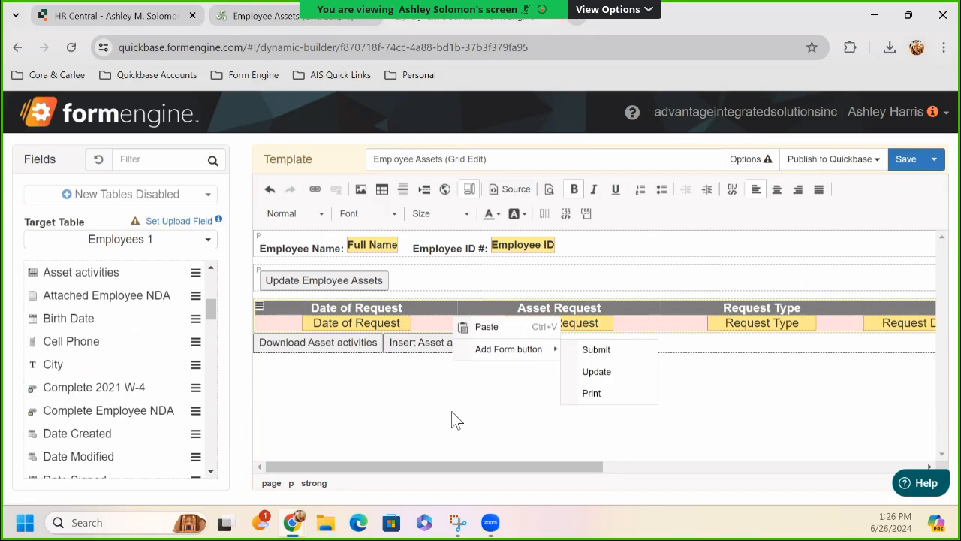
pyautogui.click(458, 391)
# Recheck the Download Report and Add Records options of the Asset activities report and look at the grid table's element controls.
pyautogui.click(463, 327)
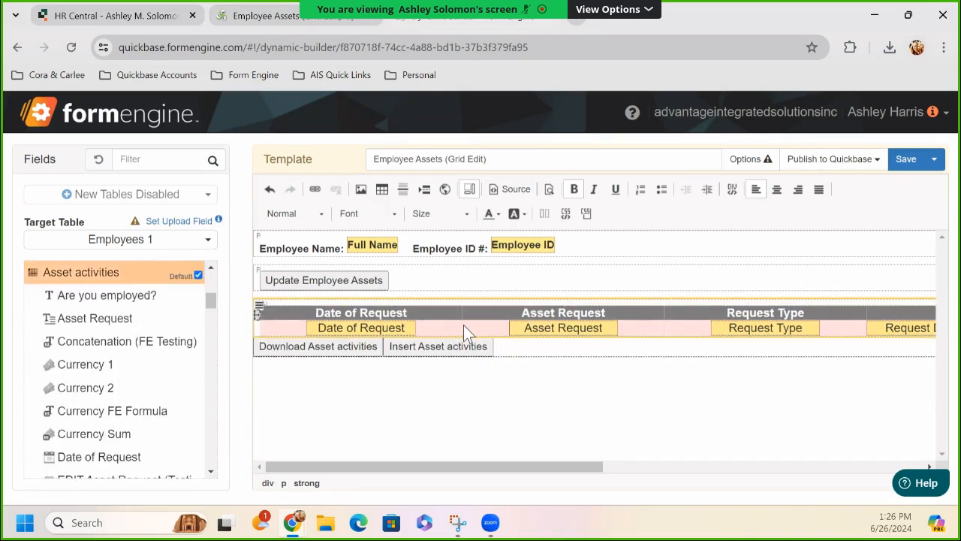
pyautogui.doubleClick(463, 328)
pyautogui.scroll(-4, 466, 333)
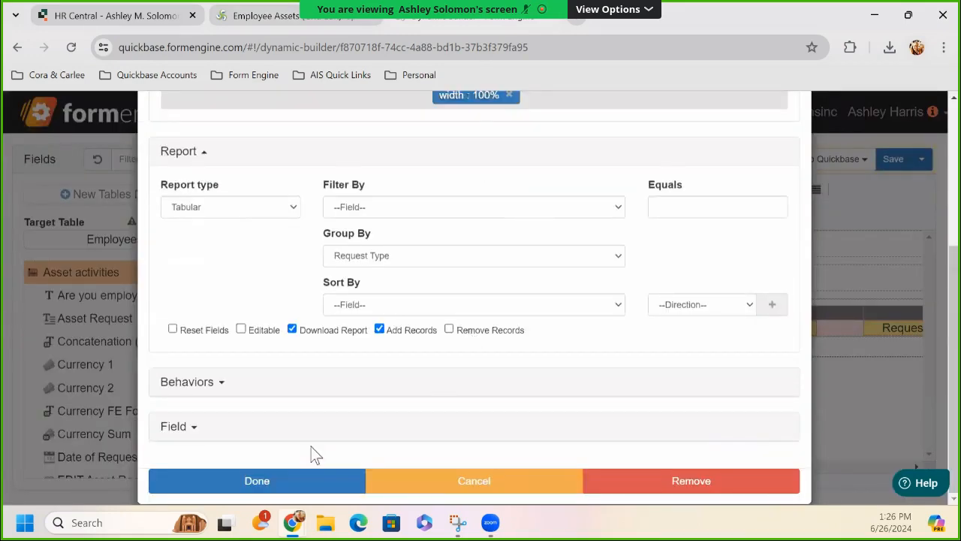
pyautogui.click(299, 482)
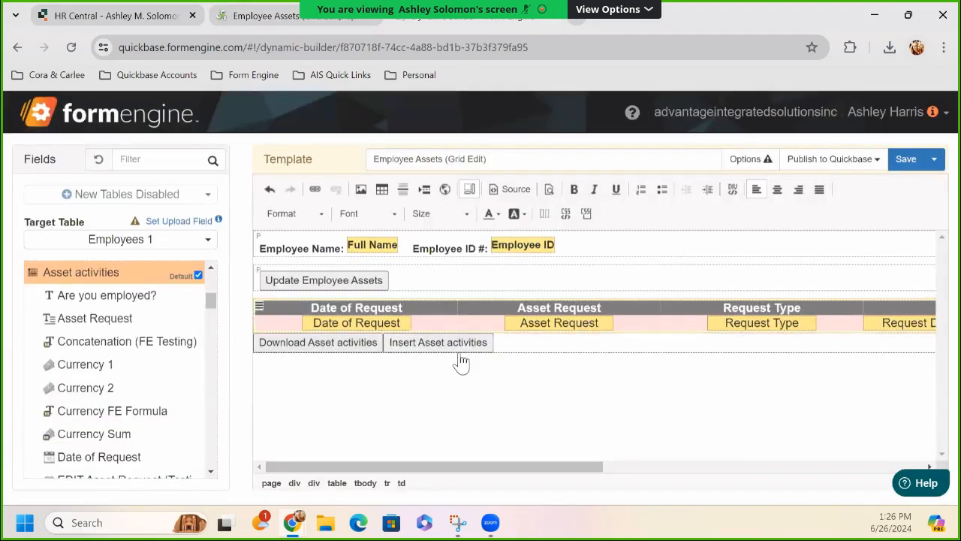
pyautogui.click(259, 308)
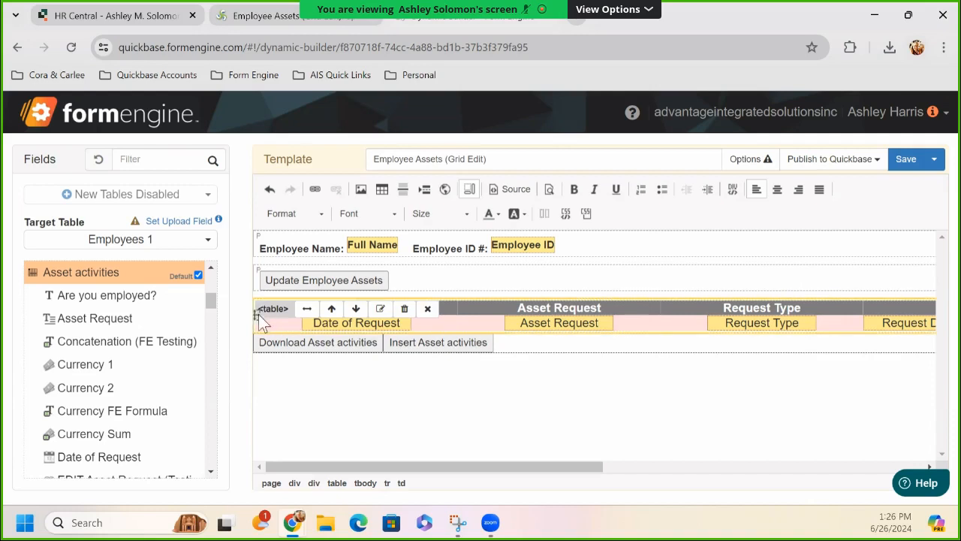
pyautogui.click(430, 308)
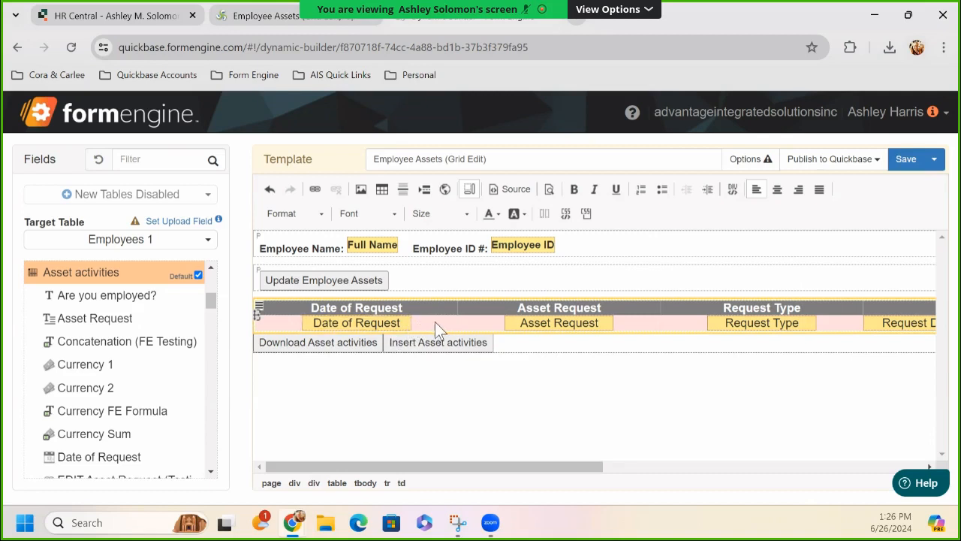
# Add an Insert record report button to the Asset activities grid.
pyautogui.click(458, 311)
pyautogui.rightClick(434, 330)
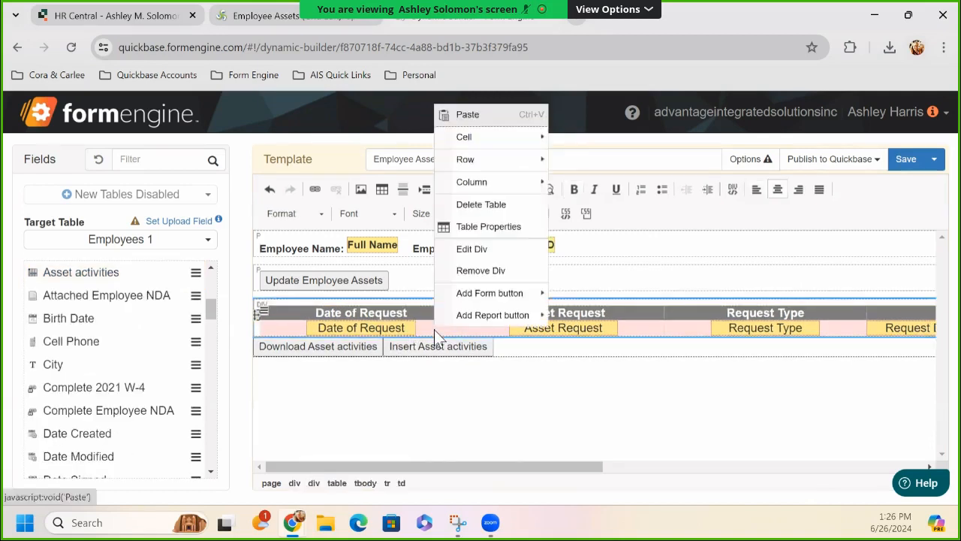
pyautogui.moveTo(447, 319)
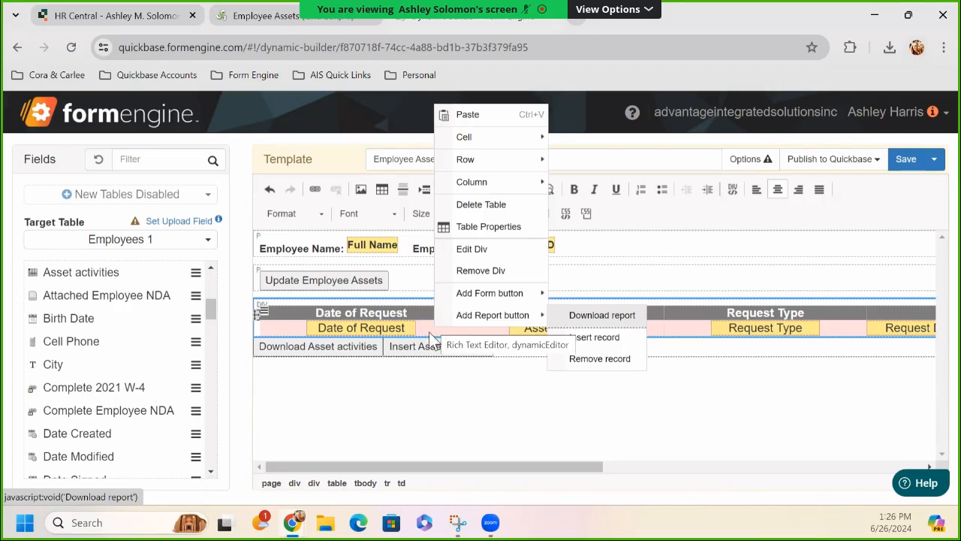
pyautogui.click(619, 339)
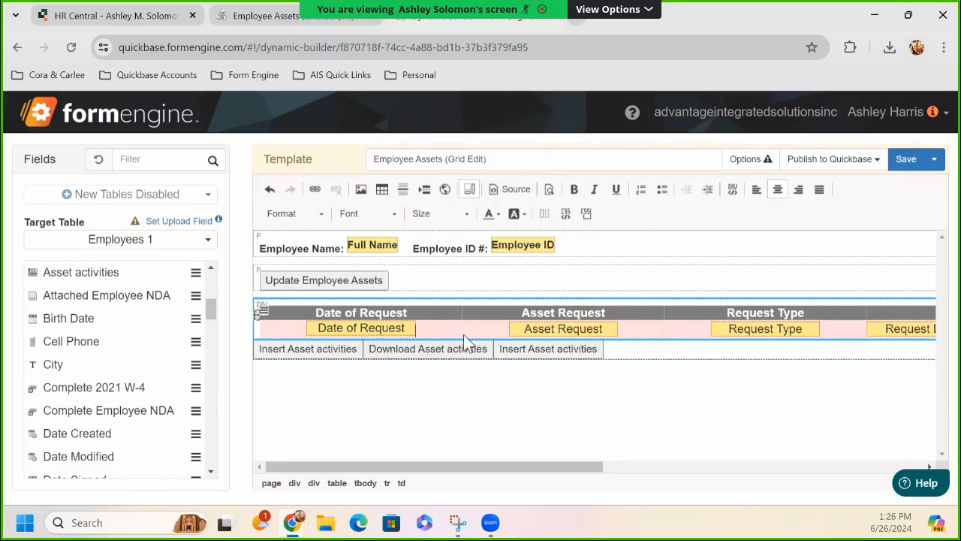
# Check which report button types can be added to the Asset activities grid.
pyautogui.rightClick(436, 330)
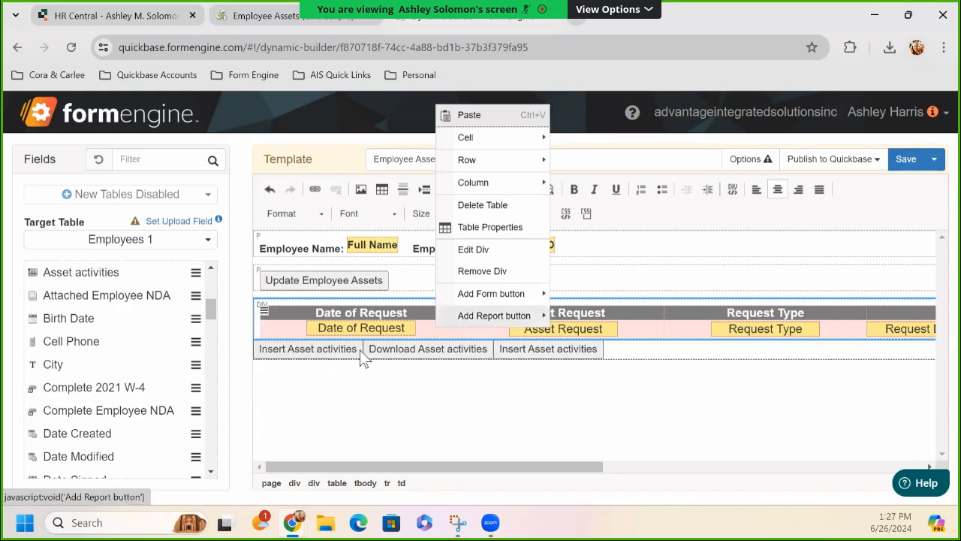
pyautogui.moveTo(481, 322)
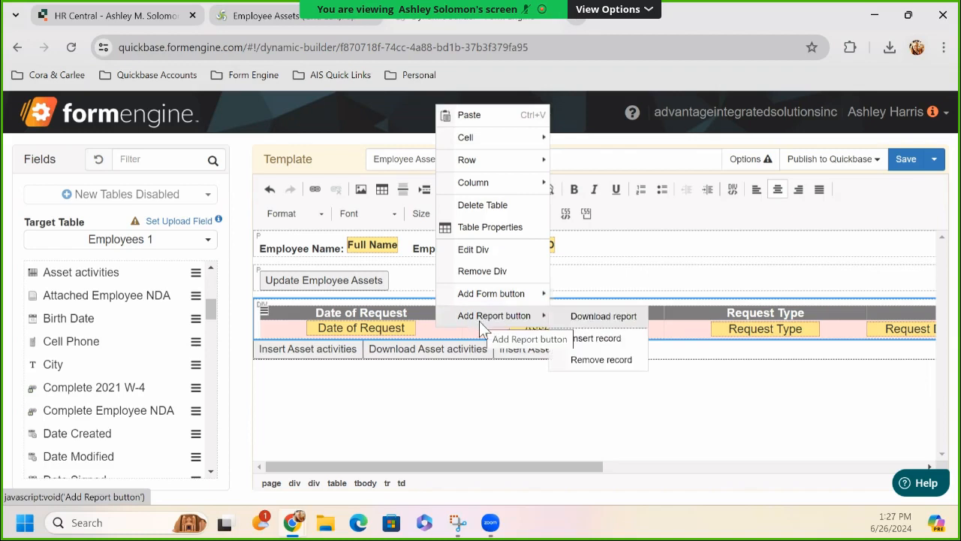
pyautogui.click(593, 361)
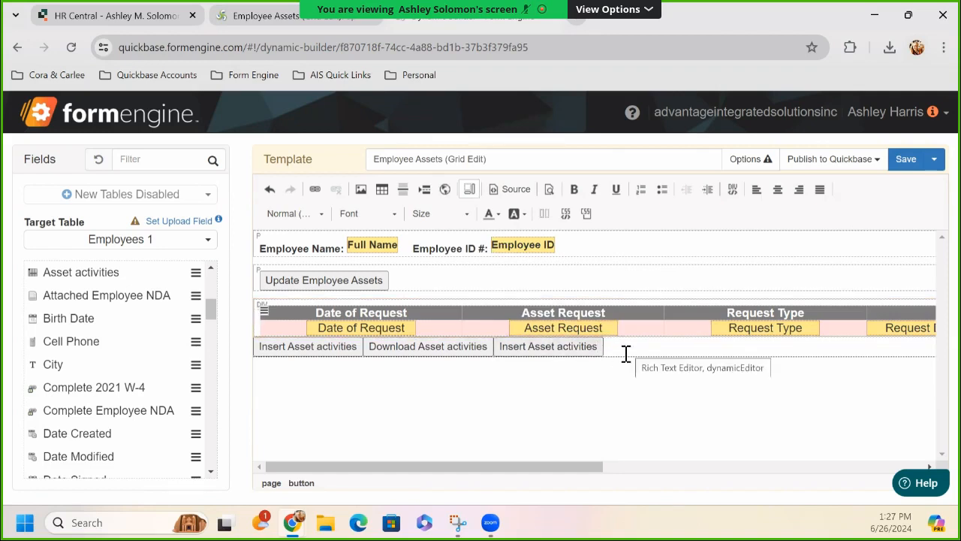
# Delete the Update Employee Assets button above the grid in the template.
pyautogui.click(373, 285)
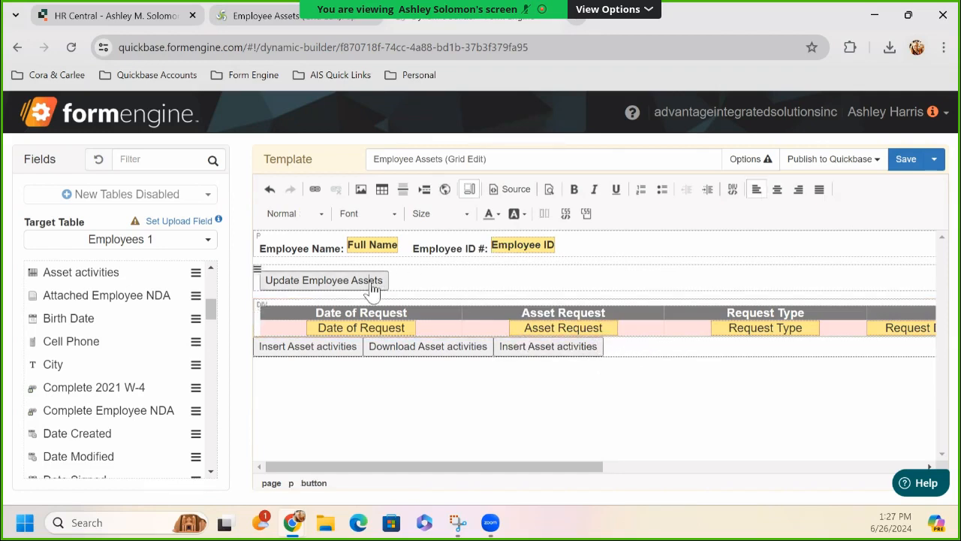
pyautogui.rightClick(370, 284)
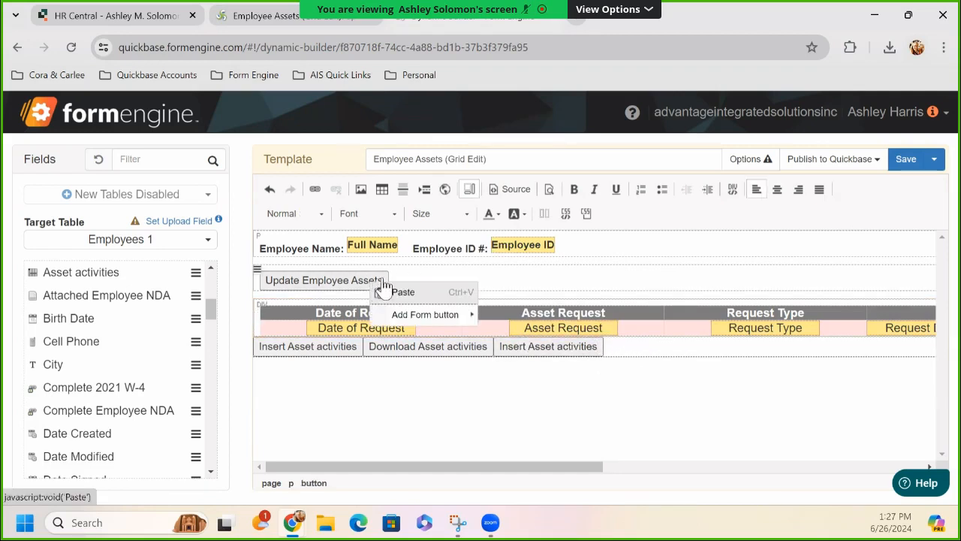
pyautogui.click(387, 292)
pyautogui.moveTo(386, 292); pyautogui.dragTo(270, 299)
pyautogui.press('Delete')
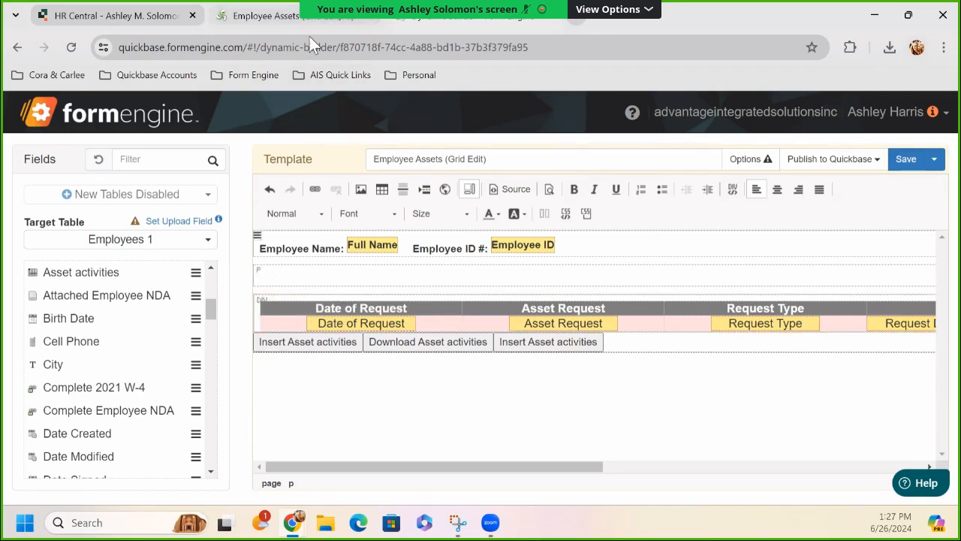
# Add an Update form button to the empty paragraph between the employee details and the Asset activities grid.
pyautogui.click(249, 21)
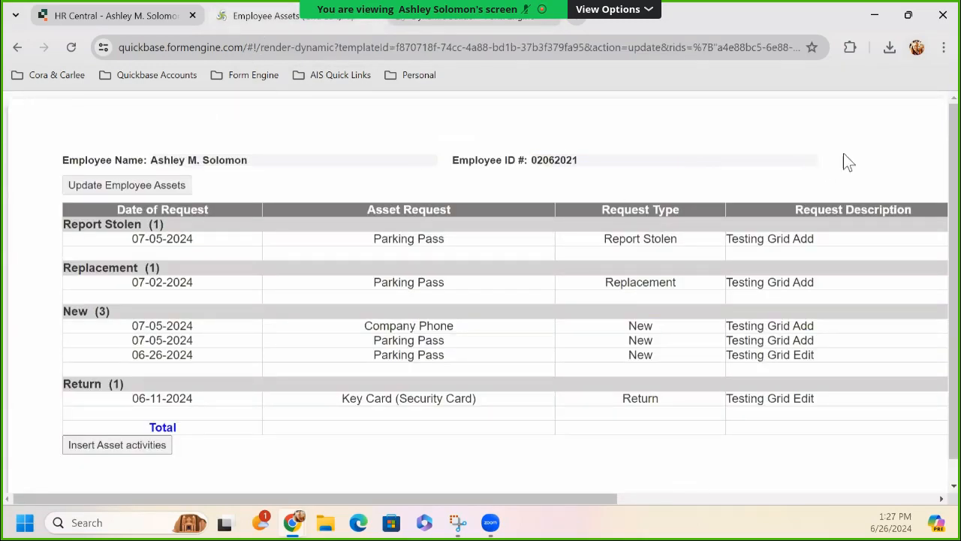
pyautogui.click(497, 28)
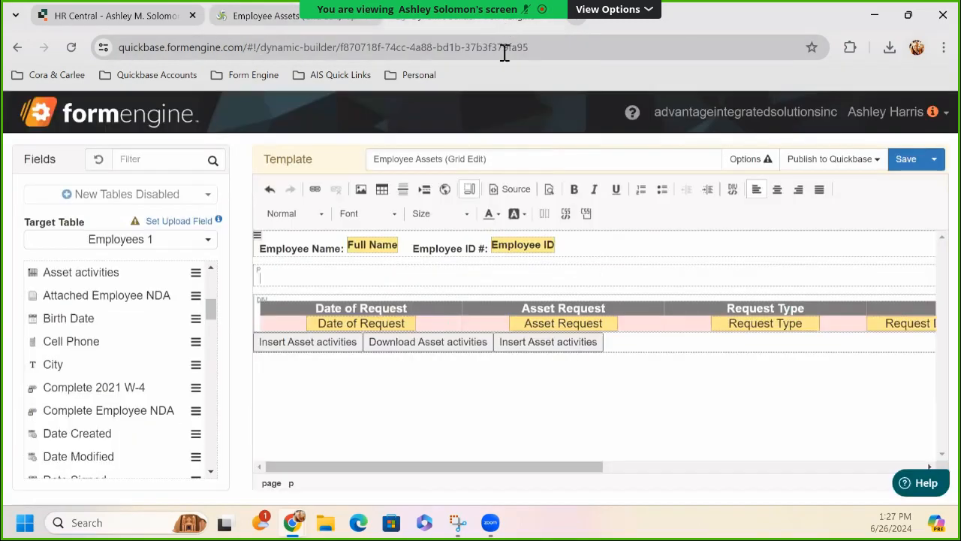
pyautogui.rightClick(252, 274)
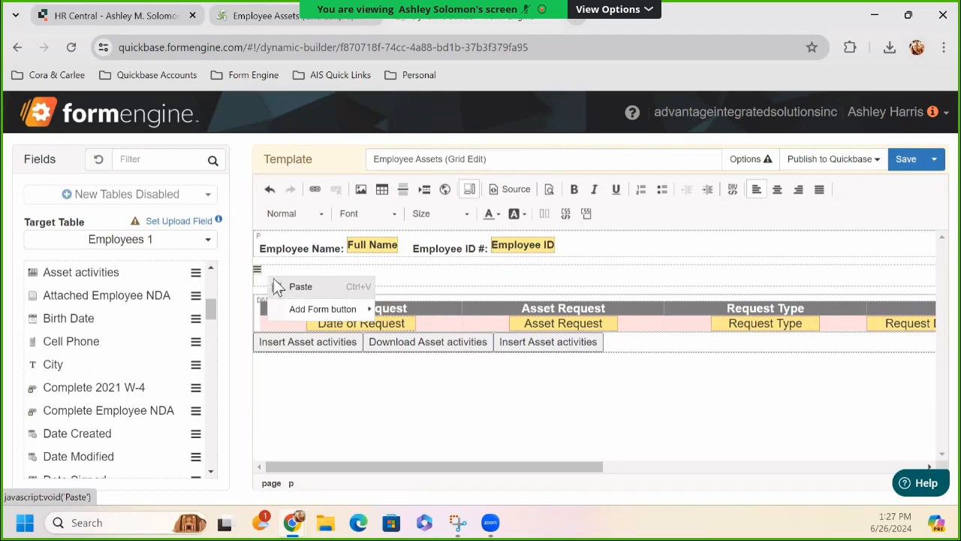
pyautogui.moveTo(349, 313)
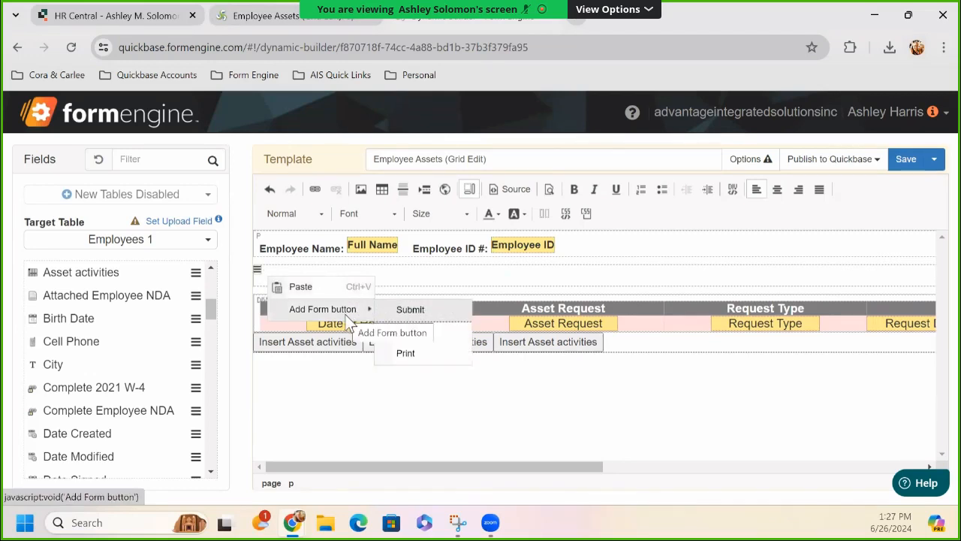
pyautogui.moveTo(413, 330); pyautogui.dragTo(415, 335)
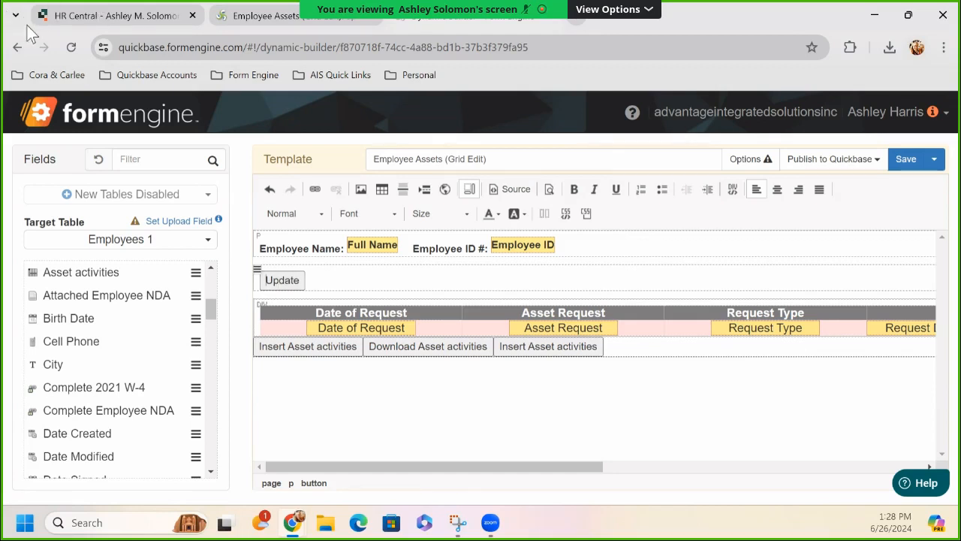
# Extend the new form button's label to read "Employee Asset Update".
pyautogui.write('E')
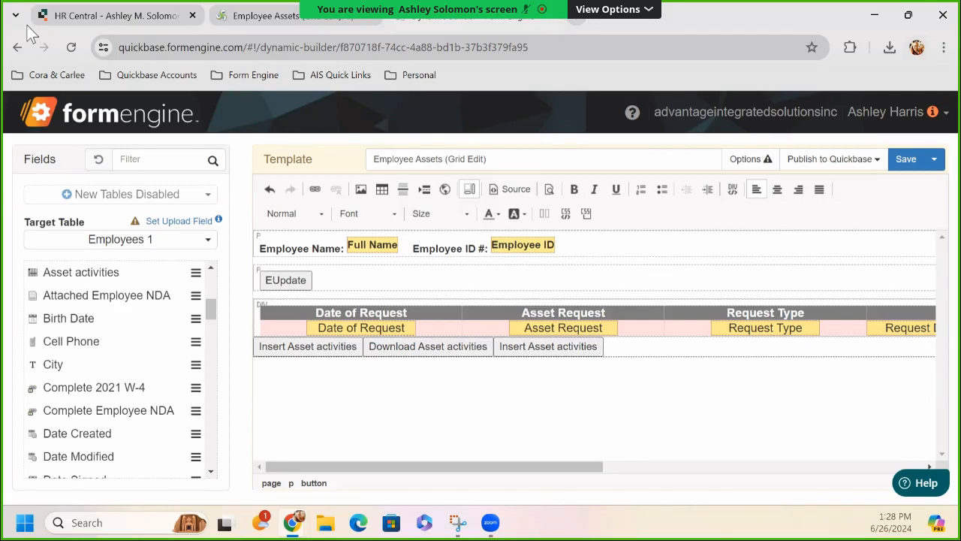
pyautogui.write('mpl')
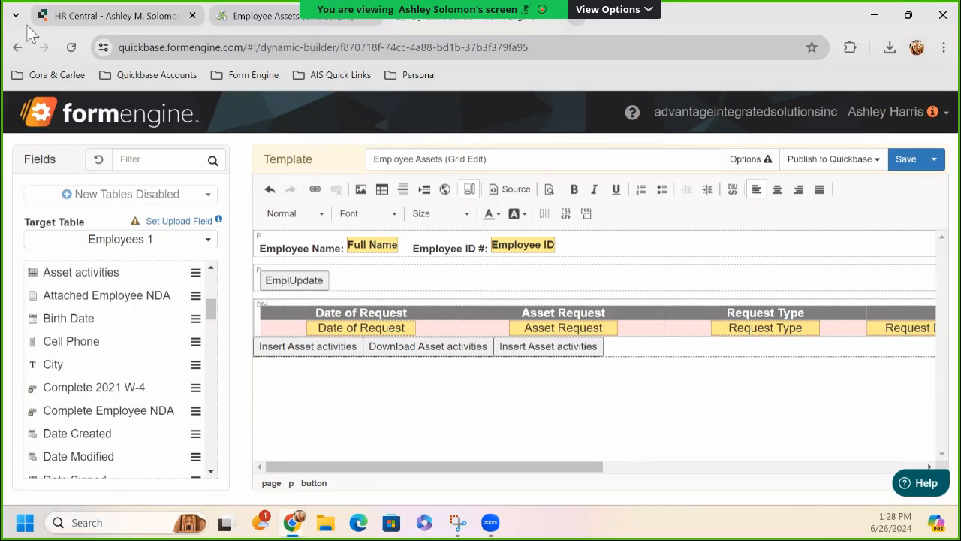
pyautogui.write('oyee As')
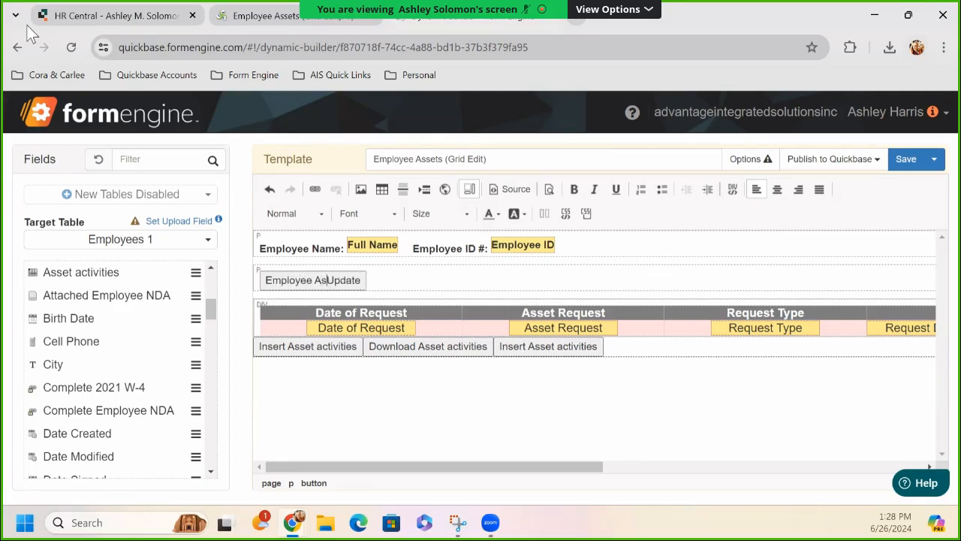
pyautogui.write('set')
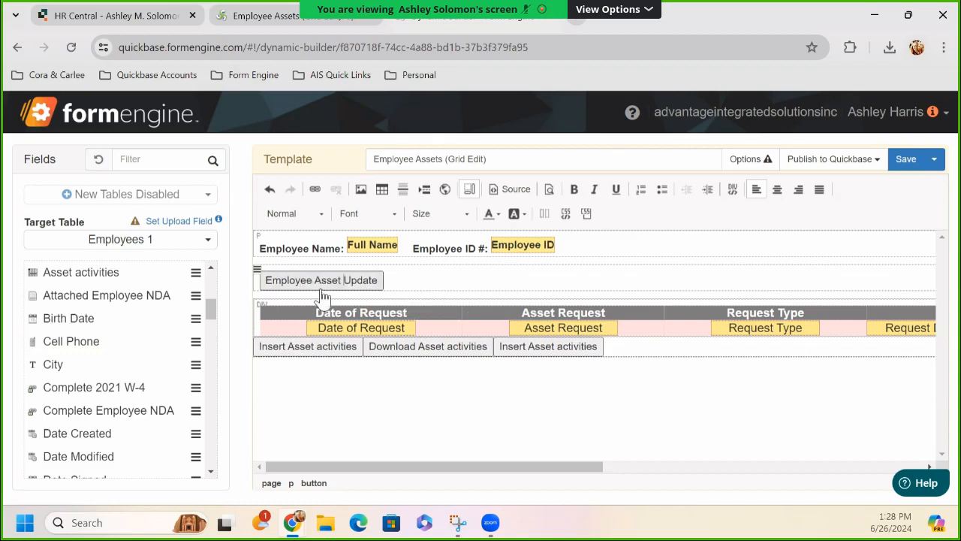
pyautogui.moveTo(321, 283); pyautogui.dragTo(397, 286)
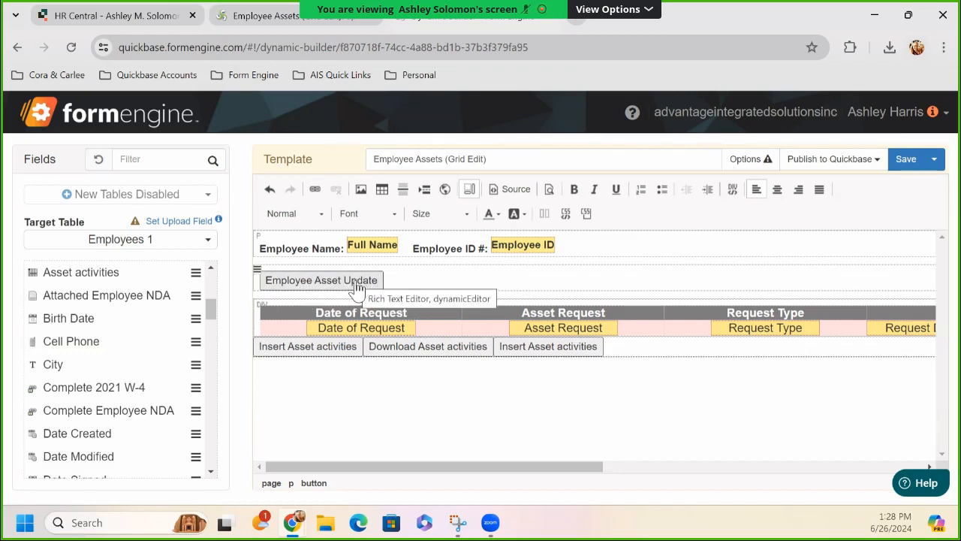
# Check which form button types can be added beside the Employee Asset Update button.
pyautogui.rightClick(410, 286)
pyautogui.moveTo(465, 319)
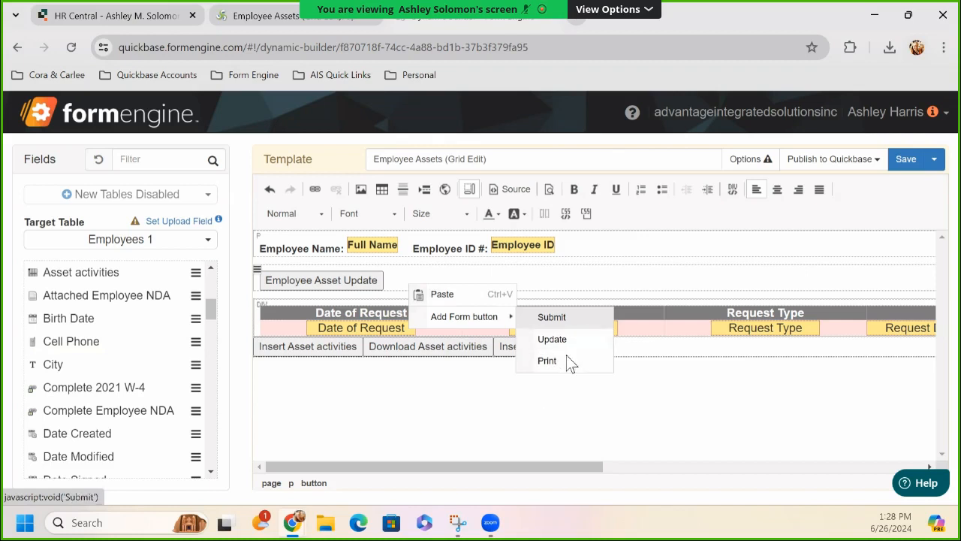
pyautogui.click(500, 414)
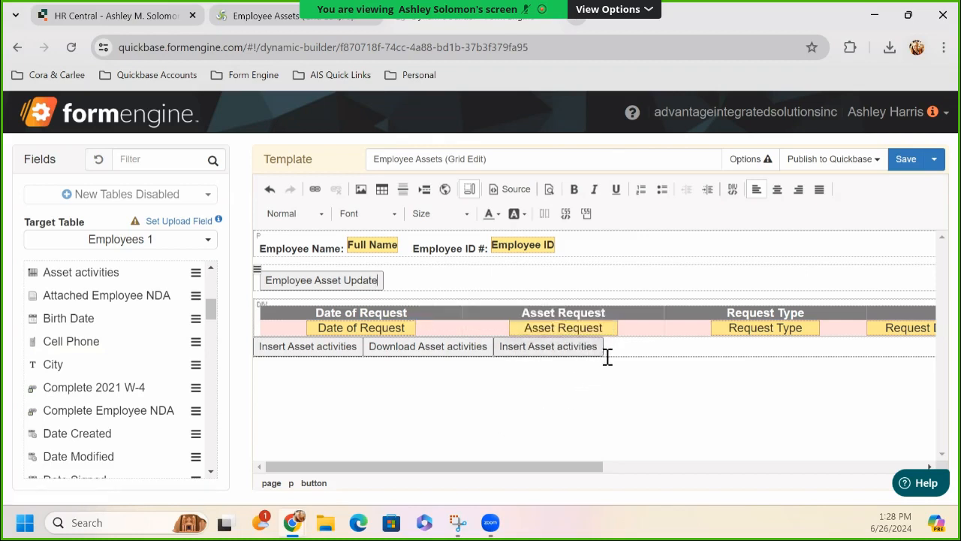
# Delete the duplicate Insert Asset activities button after the Download Asset activities button and save the template.
pyautogui.click(548, 351)
pyautogui.click(601, 352)
pyautogui.press('BackSpace')
pyautogui.press('BackSpace')
pyautogui.press('BackSpace')
pyautogui.press('BackSpace')
pyautogui.press('BackSpace')
pyautogui.press('BackSpace')
pyautogui.press('BackSpace')
pyautogui.press('BackSpace')
pyautogui.press('BackSpace')
pyautogui.press('BackSpace')
pyautogui.press('BackSpace')
pyautogui.press('BackSpace')
pyautogui.press('BackSpace')
pyautogui.press('BackSpace')
pyautogui.press('BackSpace')
pyautogui.press('BackSpace')
pyautogui.press('BackSpace')
pyautogui.press('BackSpace')
pyautogui.press('BackSpace')
pyautogui.press('BackSpace')
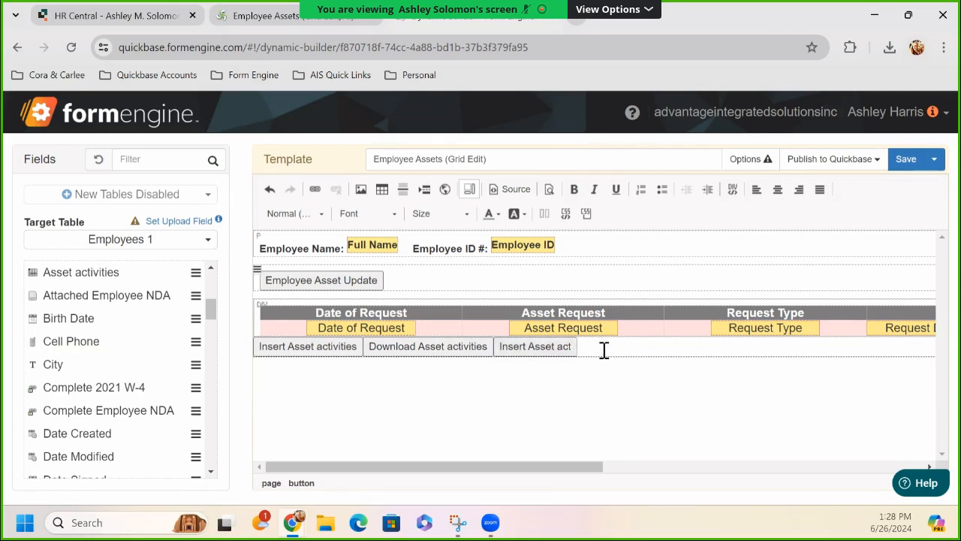
pyautogui.press('BackSpace')
pyautogui.press('BackSpace')
pyautogui.press('BackSpace')
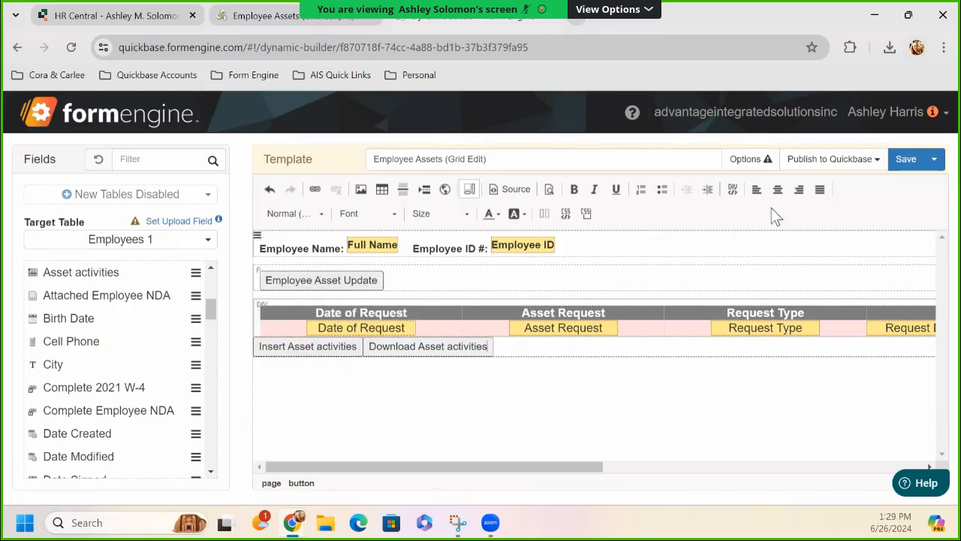
pyautogui.click(903, 162)
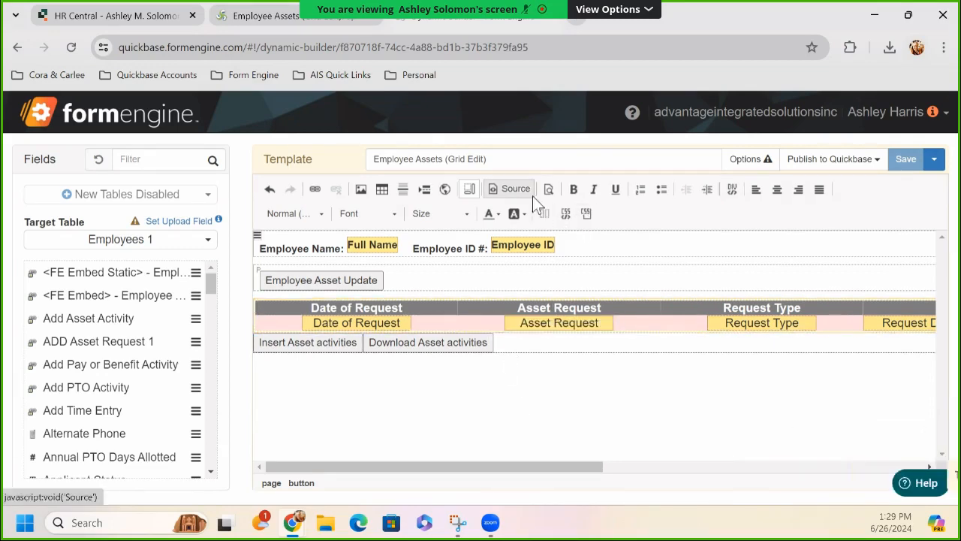
# Remove the position:relative style from the Date of Request body cell in the template's HTML source and save the template.
pyautogui.click(505, 190)
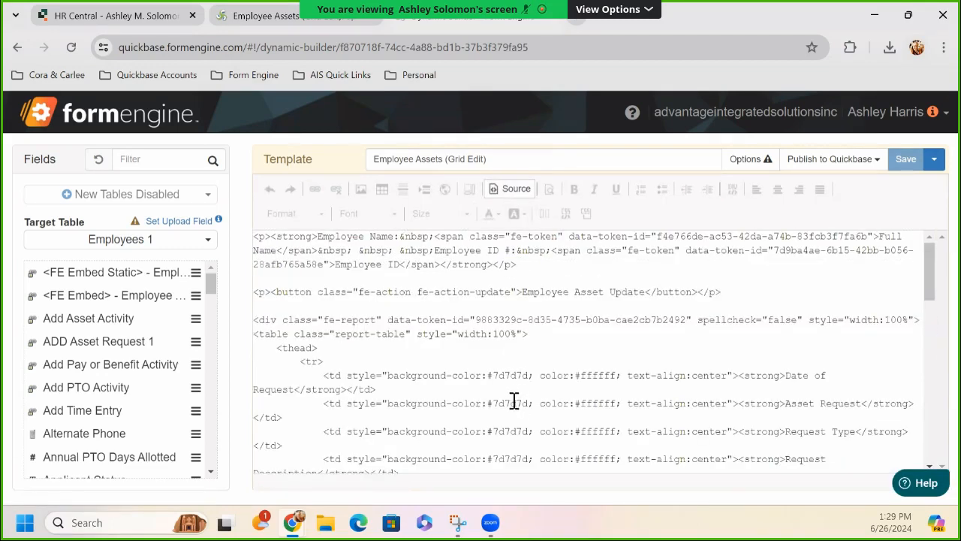
pyautogui.scroll(-1, 518, 397)
pyautogui.scroll(-1, 517, 398)
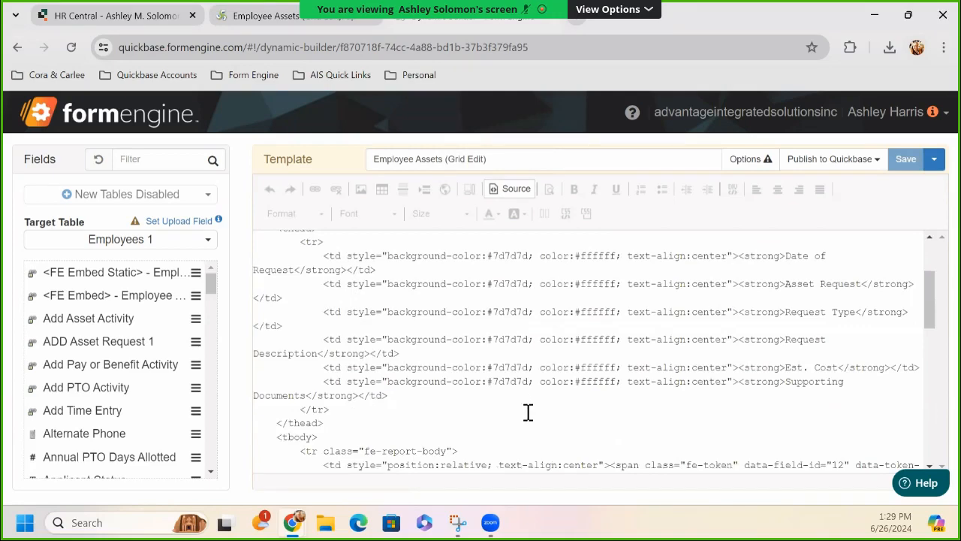
pyautogui.scroll(-2, 541, 413)
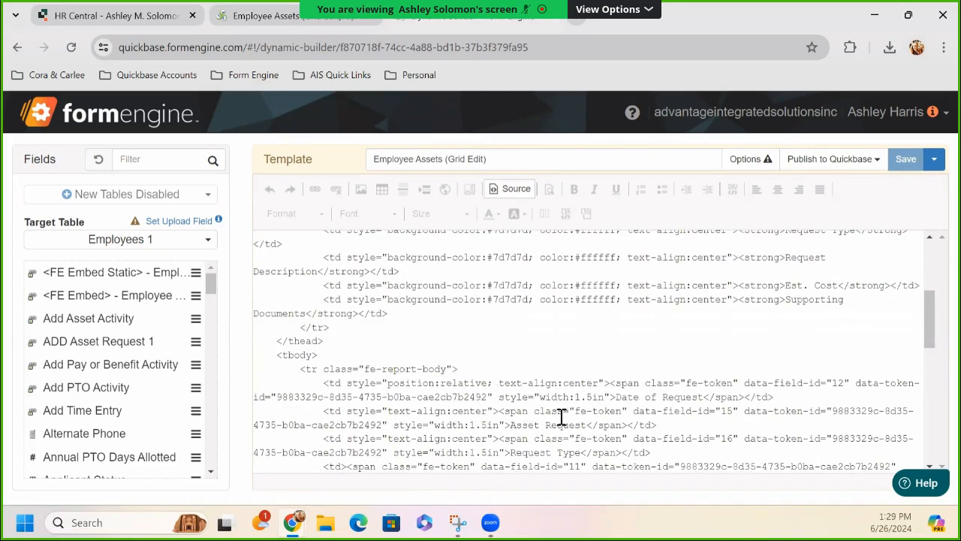
pyautogui.scroll(-2, 578, 413)
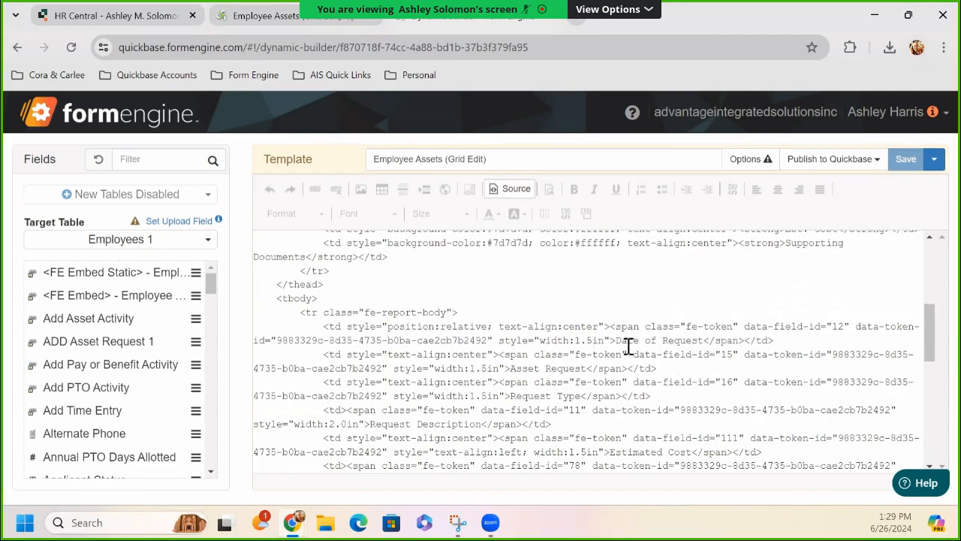
pyautogui.moveTo(492, 329); pyautogui.dragTo(402, 332)
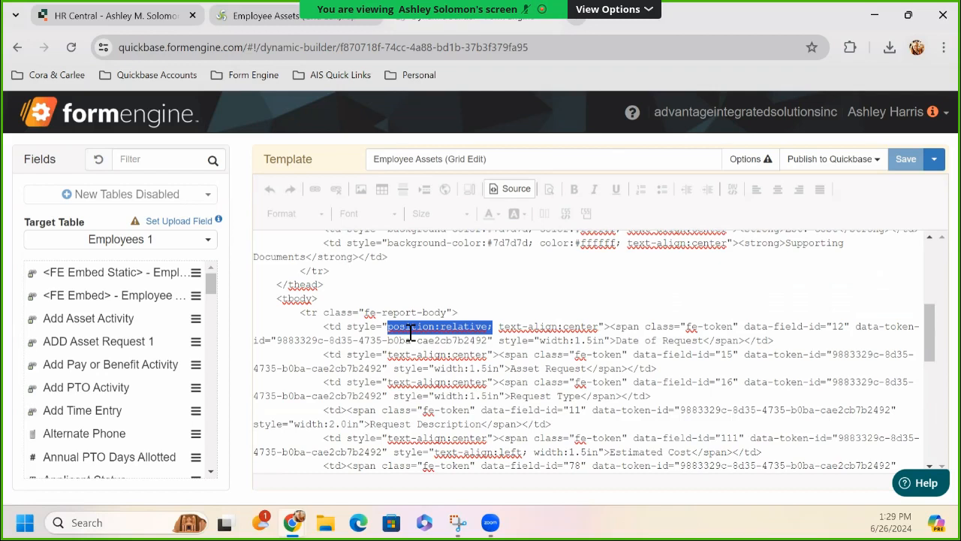
pyautogui.press('Delete')
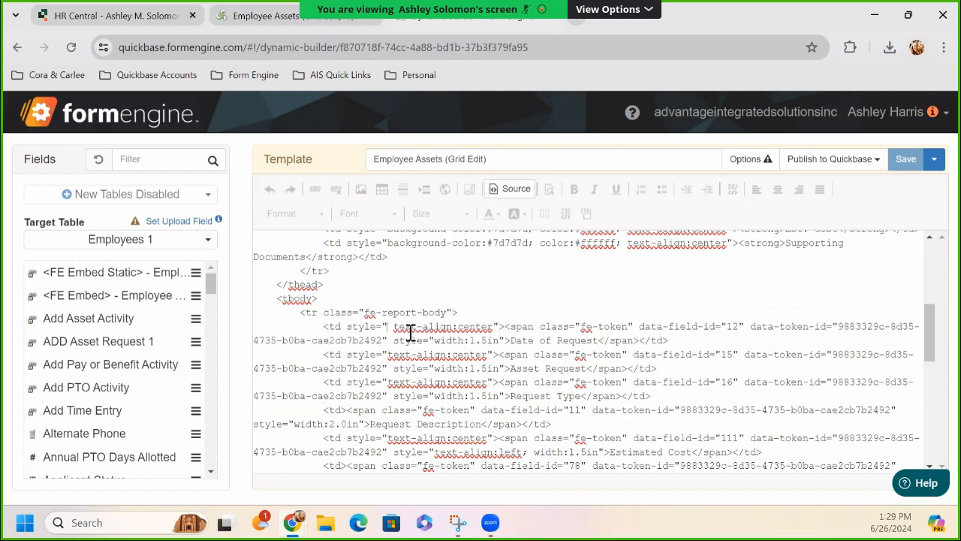
pyautogui.press('Delete')
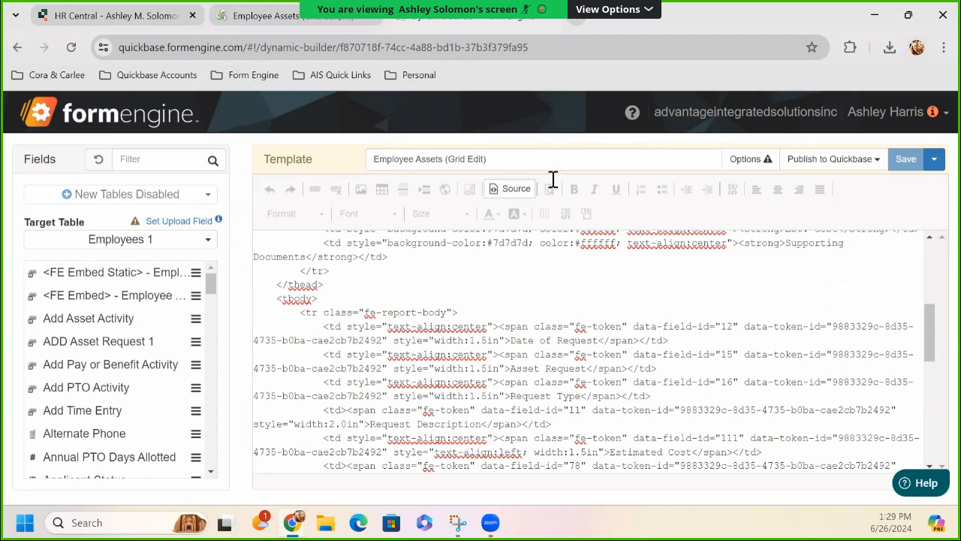
pyautogui.click(512, 193)
pyautogui.click(824, 164)
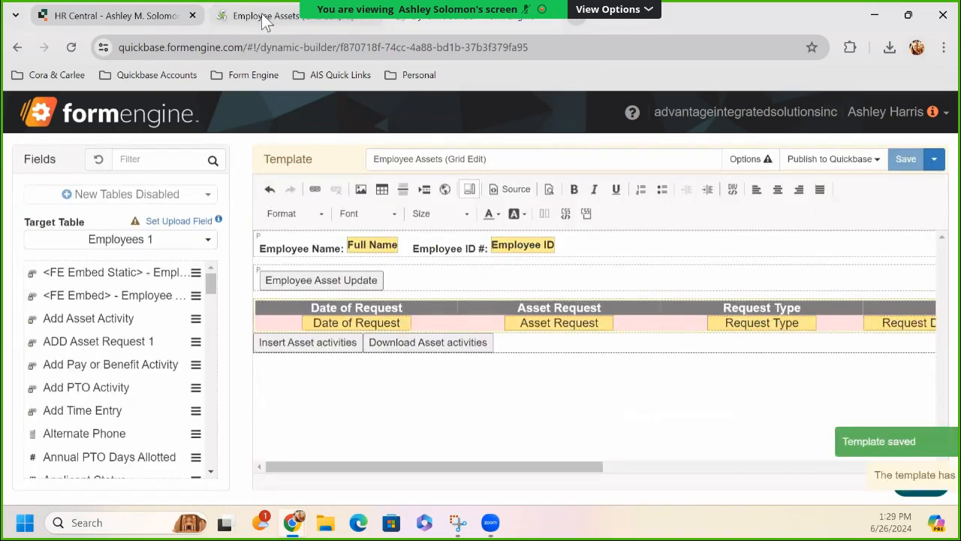
# Test the reloaded employee assets form by inserting a new asset activities row with Date of Request 06-26-2024.
pyautogui.click(264, 23)
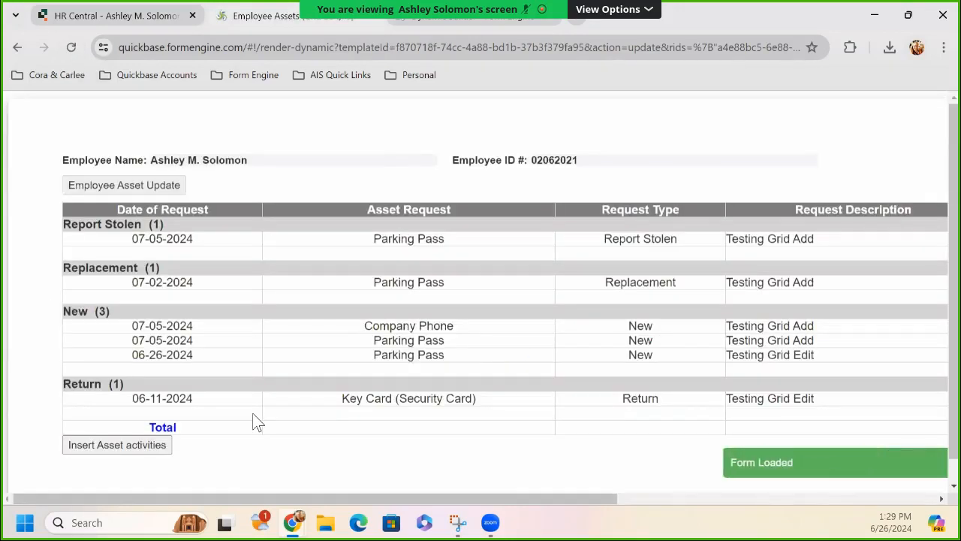
pyautogui.click(144, 449)
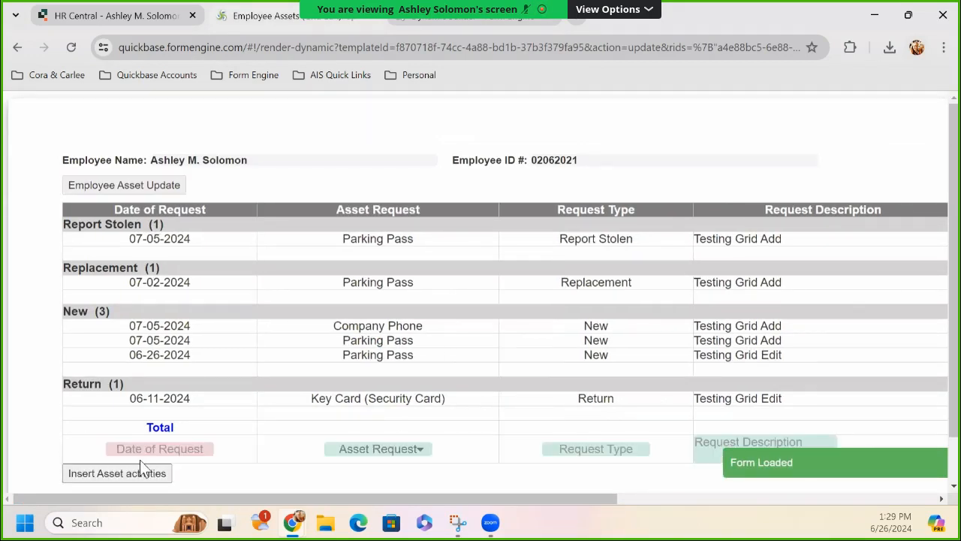
pyautogui.click(172, 443)
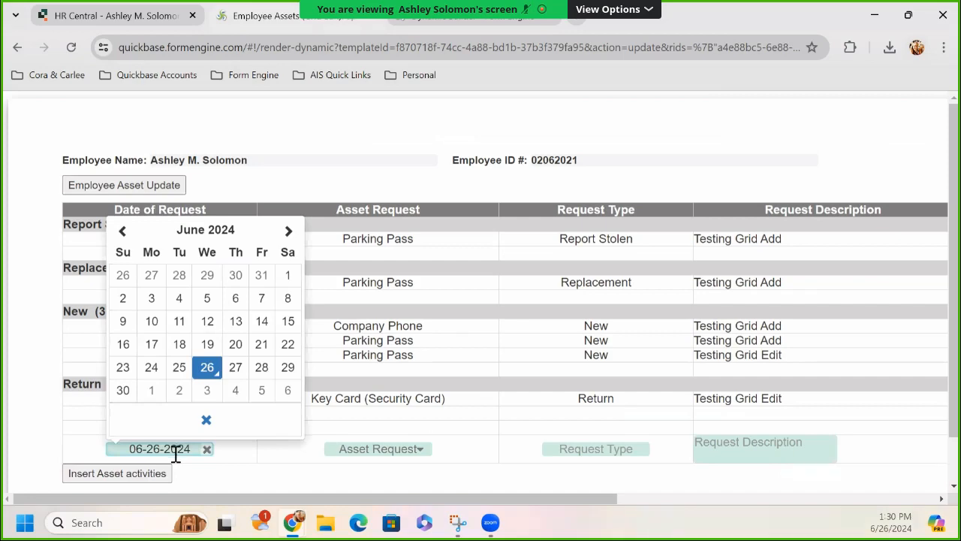
pyautogui.click(191, 479)
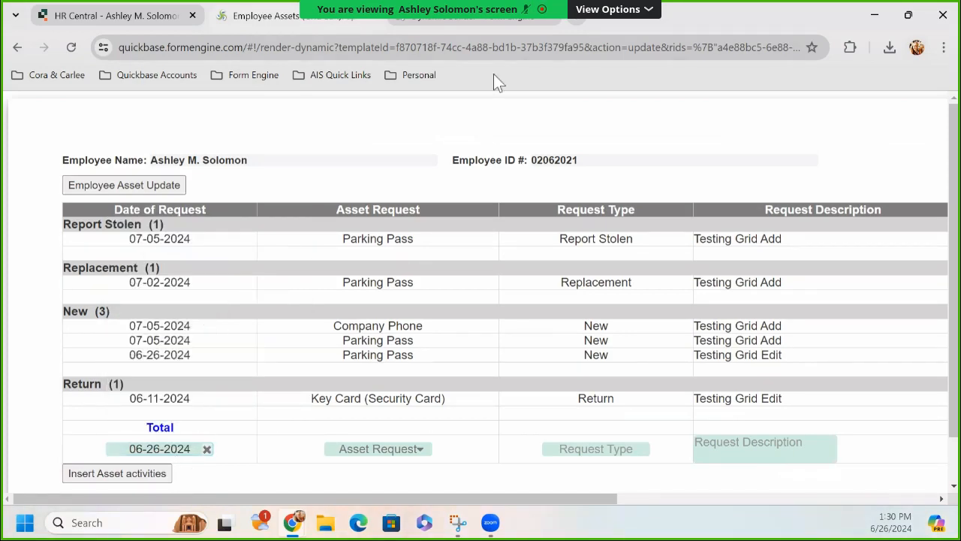
# Examine the template's HTML source, including the report body cells, the report buttons and the CSS rules.
pyautogui.click(487, 19)
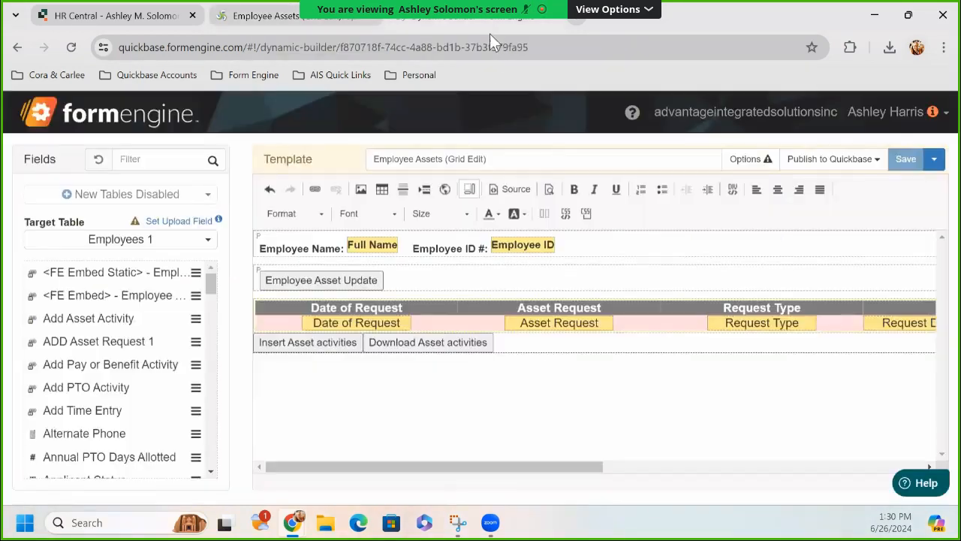
pyautogui.click(505, 189)
pyautogui.scroll(-3, 501, 340)
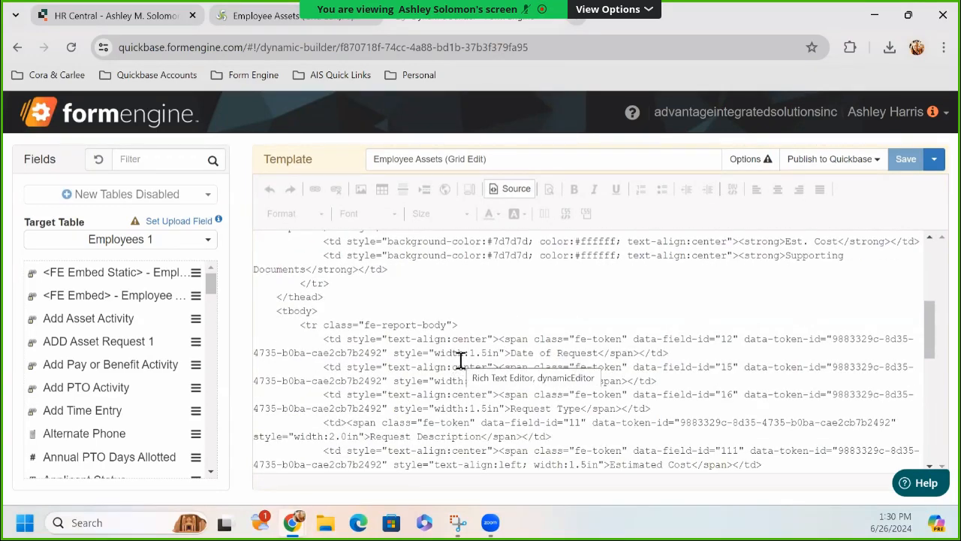
pyautogui.scroll(-5, 460, 360)
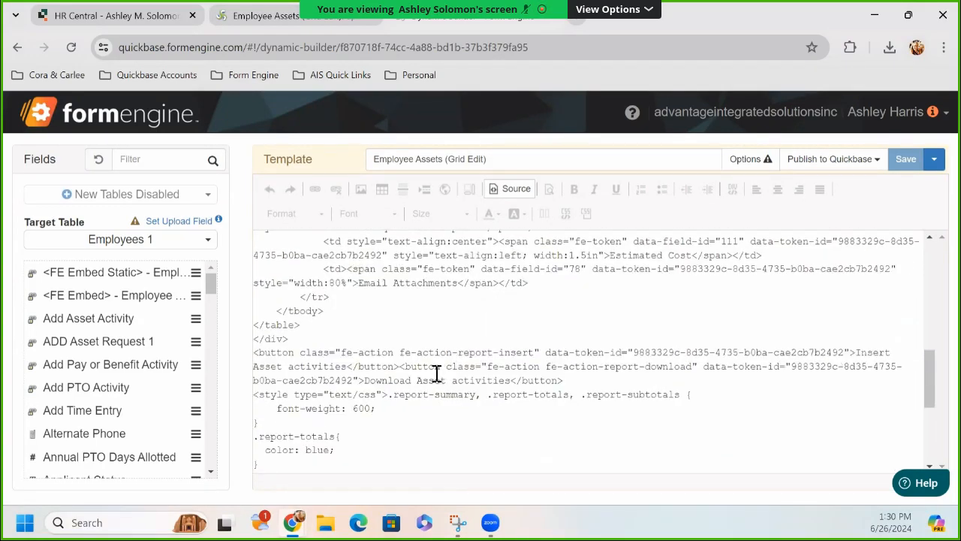
pyautogui.scroll(3, 436, 384)
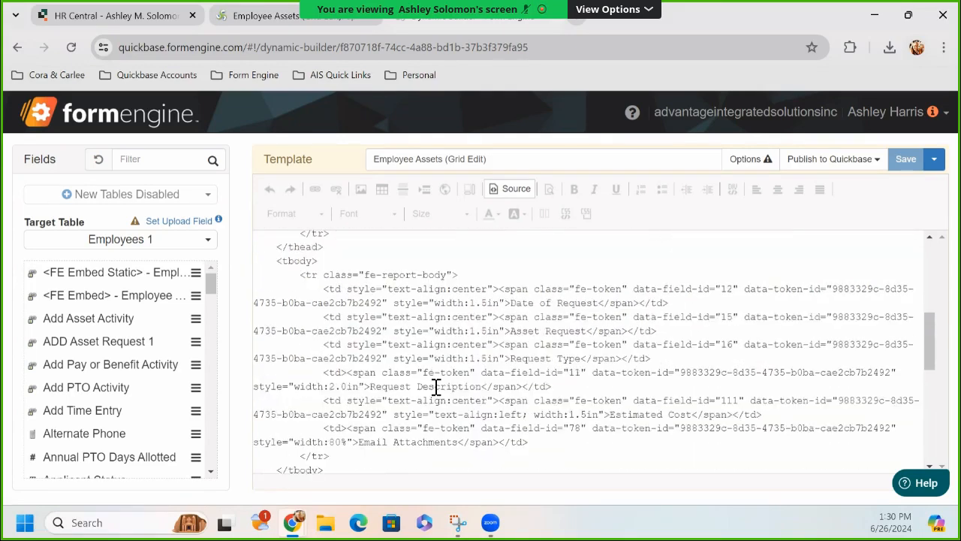
pyautogui.scroll(5, 436, 387)
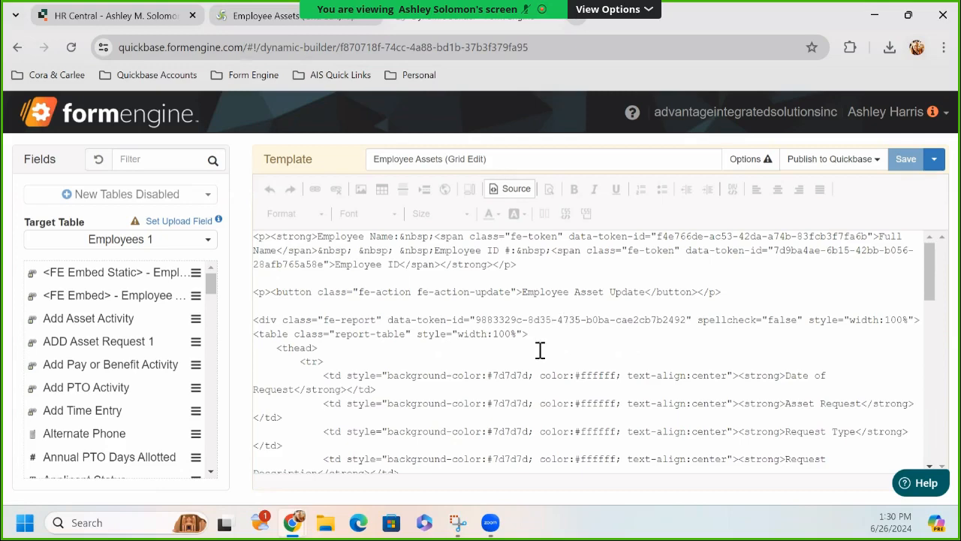
pyautogui.scroll(-5, 477, 402)
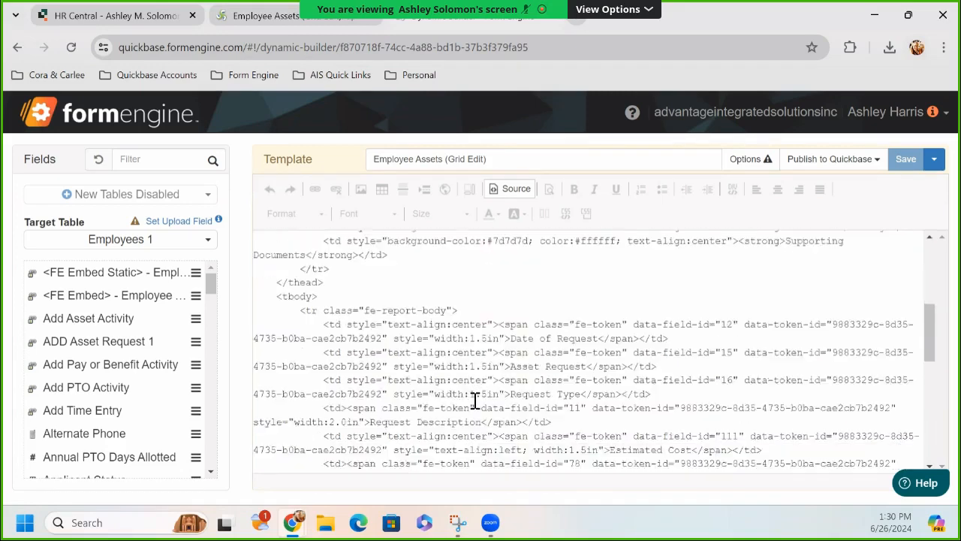
pyautogui.scroll(2, 475, 394)
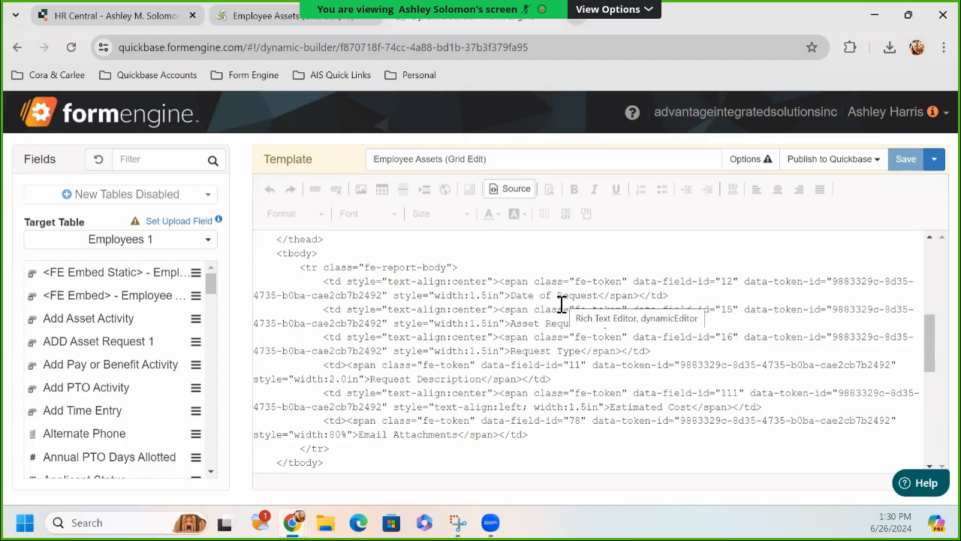
pyautogui.scroll(-6, 555, 316)
pyautogui.scroll(-2, 539, 328)
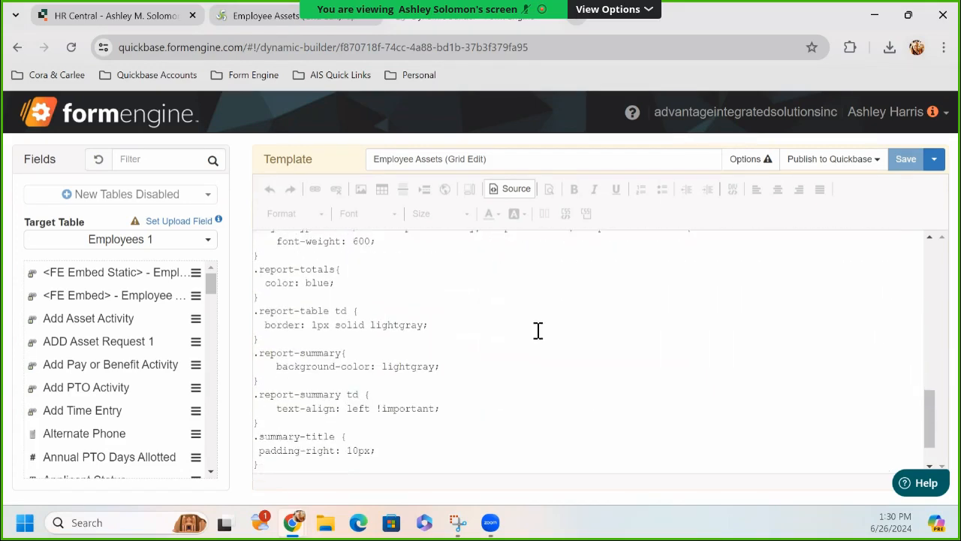
# Reload the employee assets form, discarding its unsaved changes, and insert an asset activities row with Date of Request 06-26-2024.
pyautogui.scroll(10, 539, 328)
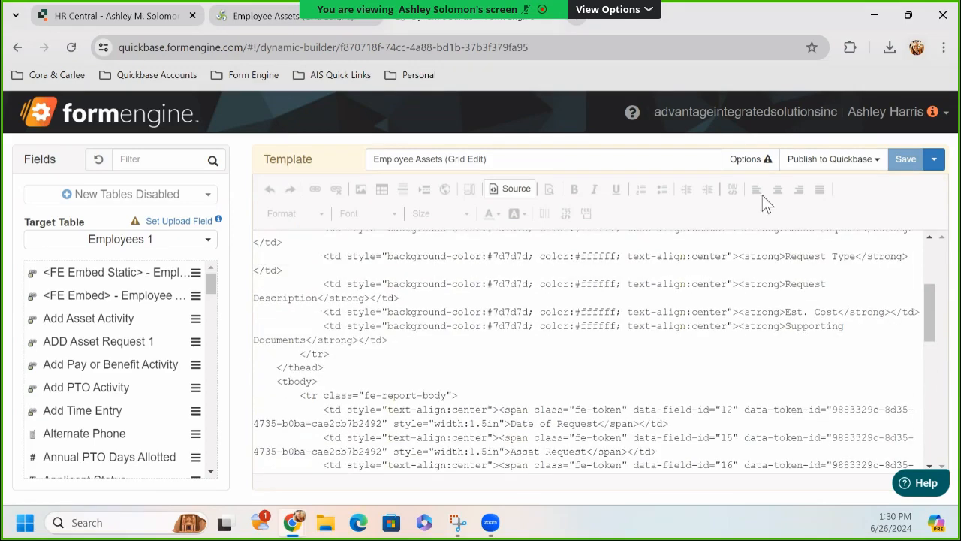
pyautogui.click(526, 189)
pyautogui.click(263, 21)
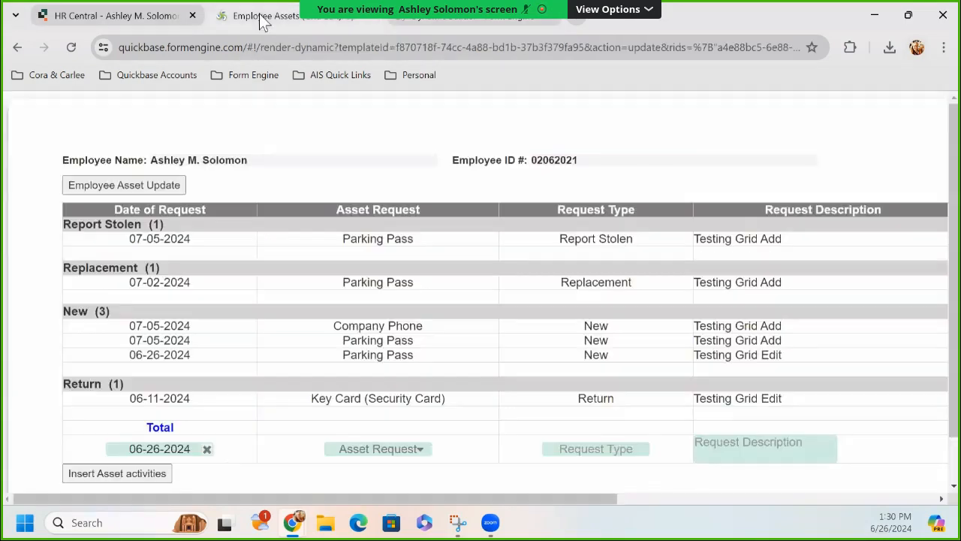
pyautogui.click(188, 449)
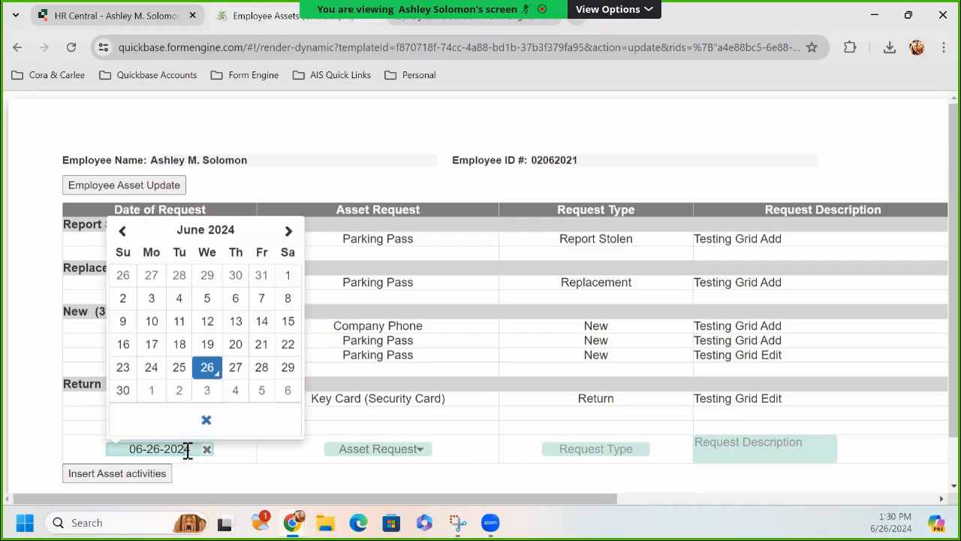
pyautogui.click(72, 47)
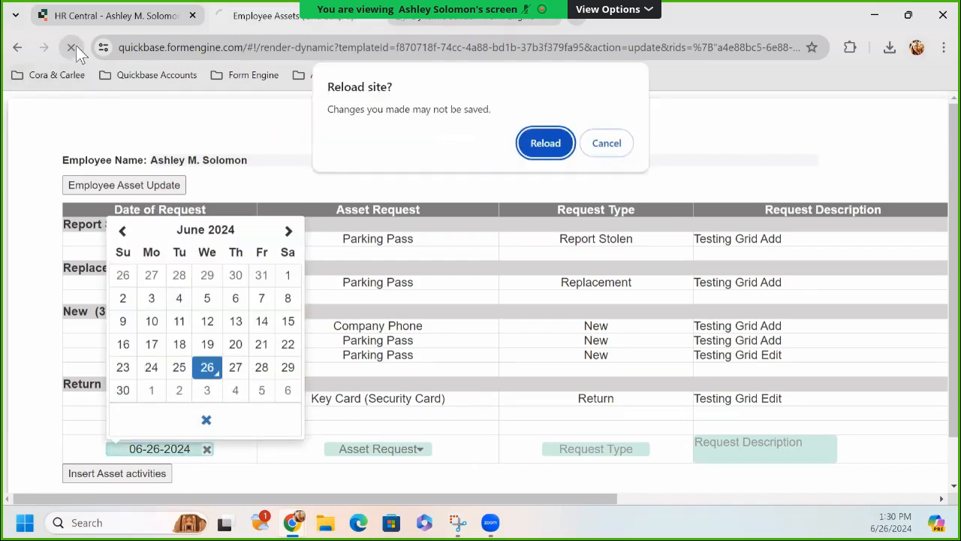
pyautogui.click(537, 147)
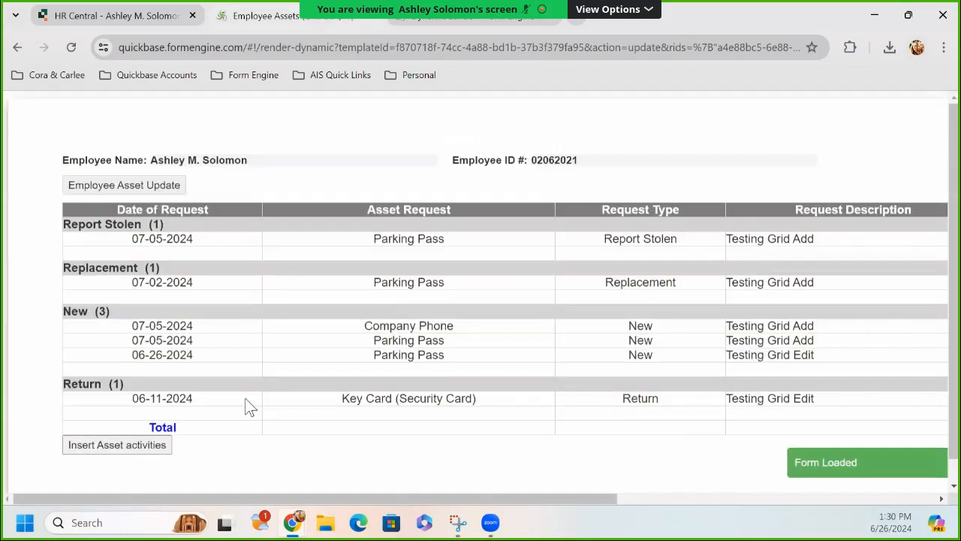
pyautogui.click(116, 445)
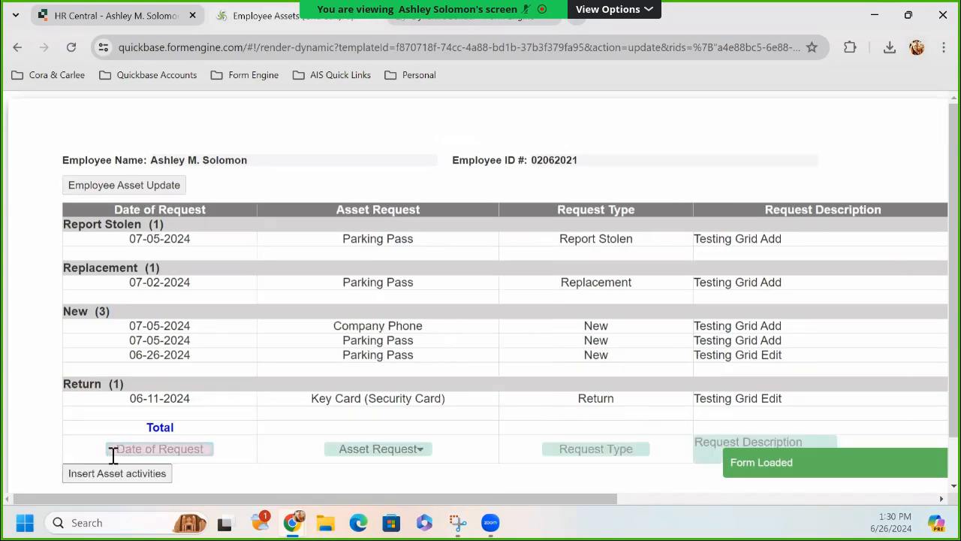
pyautogui.click(120, 451)
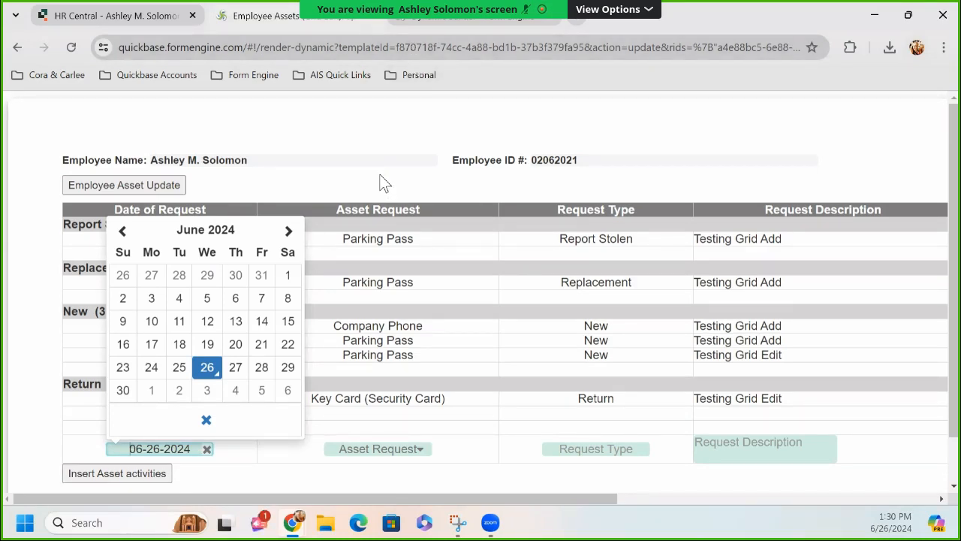
# Add the position:relative; style before text-align:center in the Date of Request body cell of the template's HTML source.
pyautogui.click(436, 22)
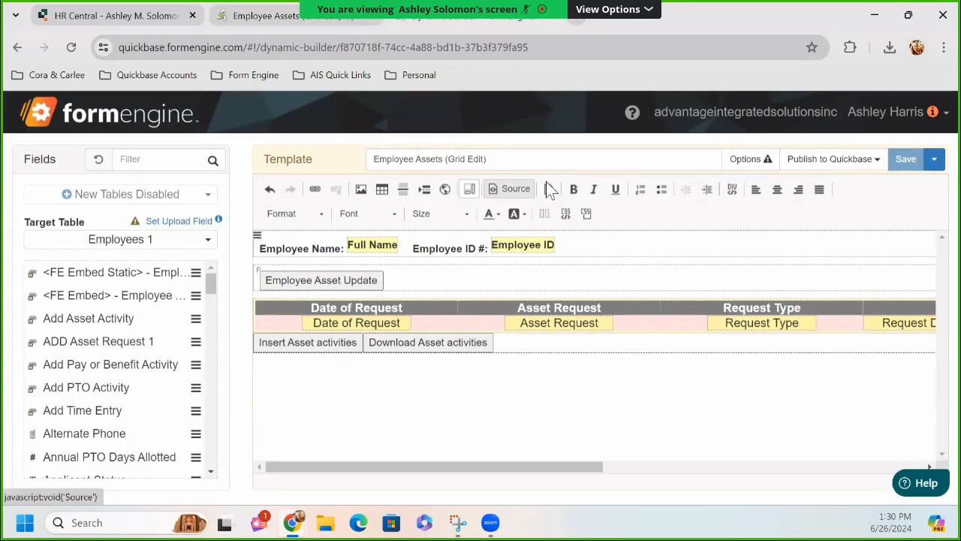
pyautogui.click(516, 189)
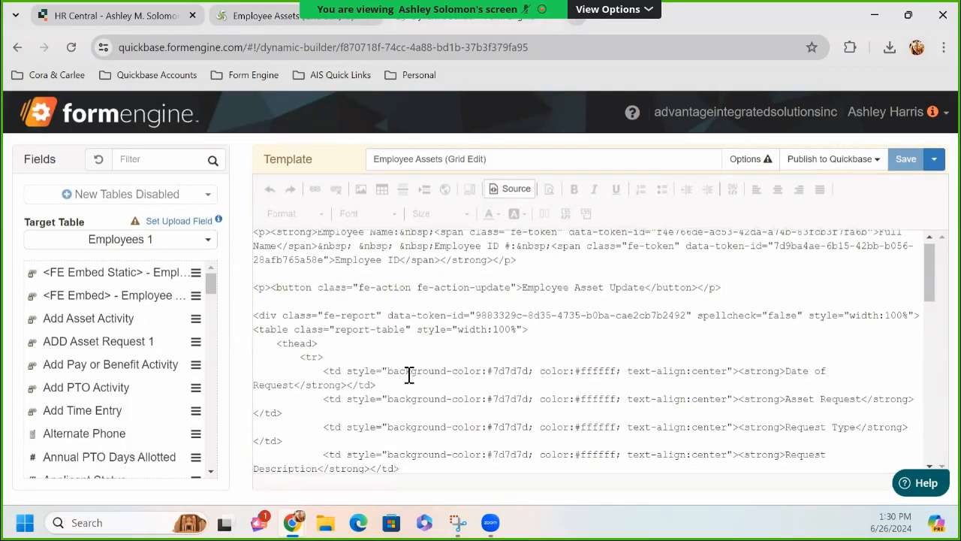
pyautogui.scroll(-1, 408, 375)
pyautogui.scroll(-5, 405, 372)
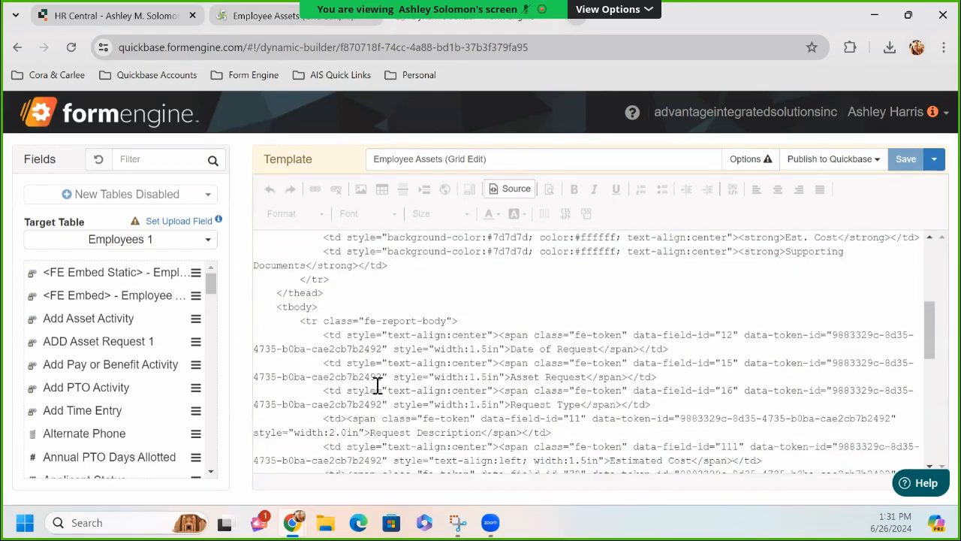
pyautogui.doubleClick(284, 307)
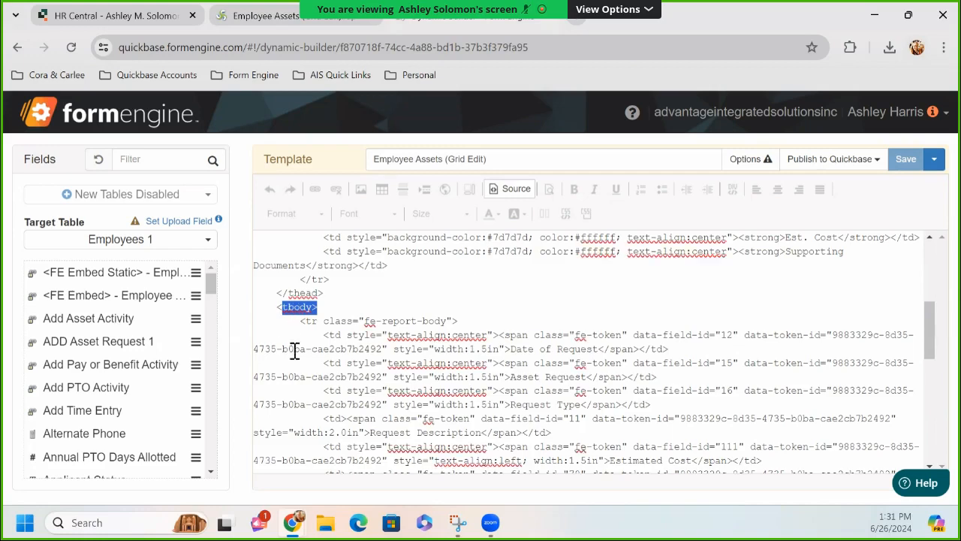
pyautogui.scroll(-1, 295, 350)
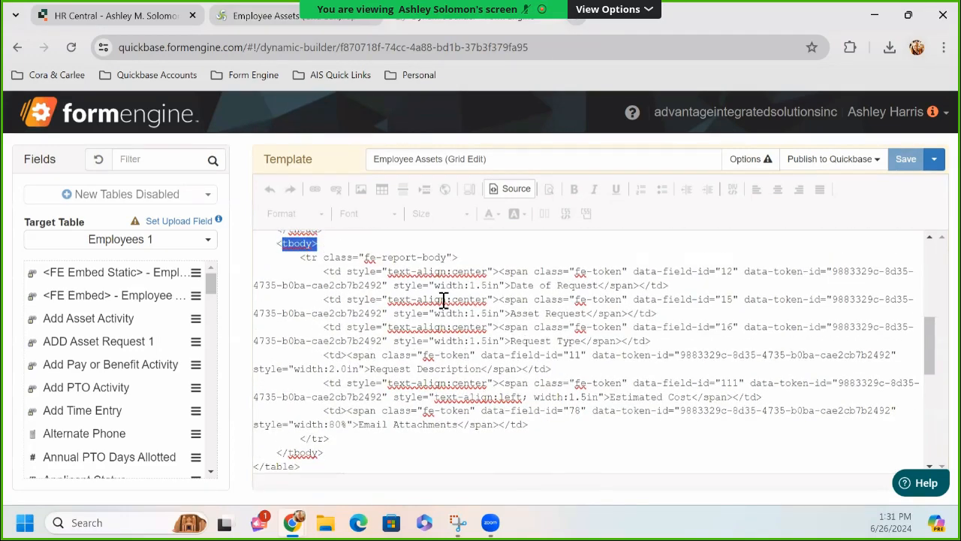
pyautogui.moveTo(668, 286); pyautogui.dragTo(334, 280)
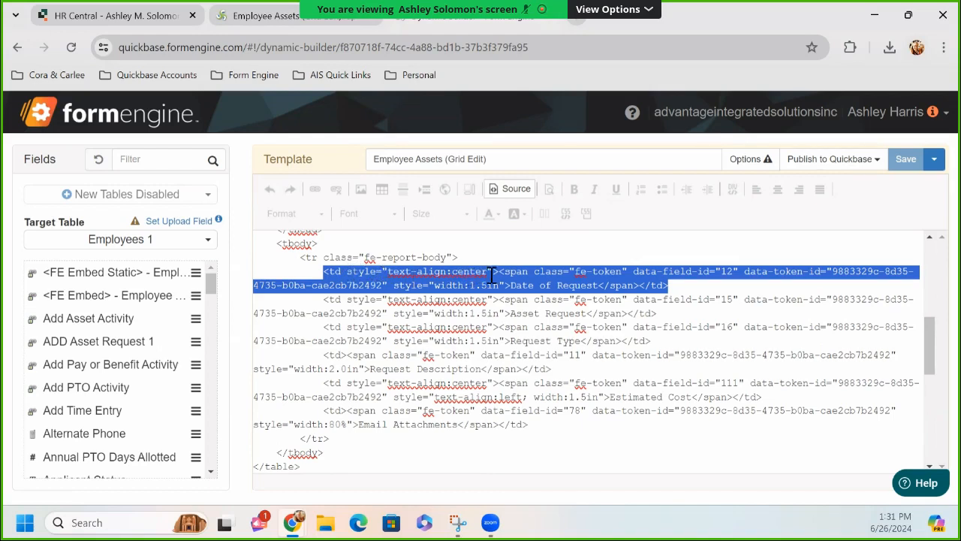
pyautogui.click(387, 273)
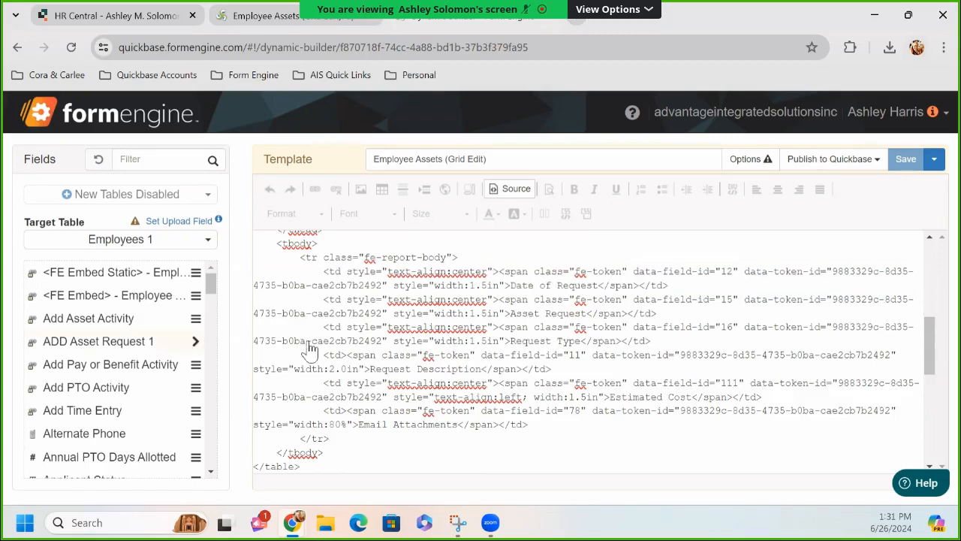
pyautogui.write('position:relative;')
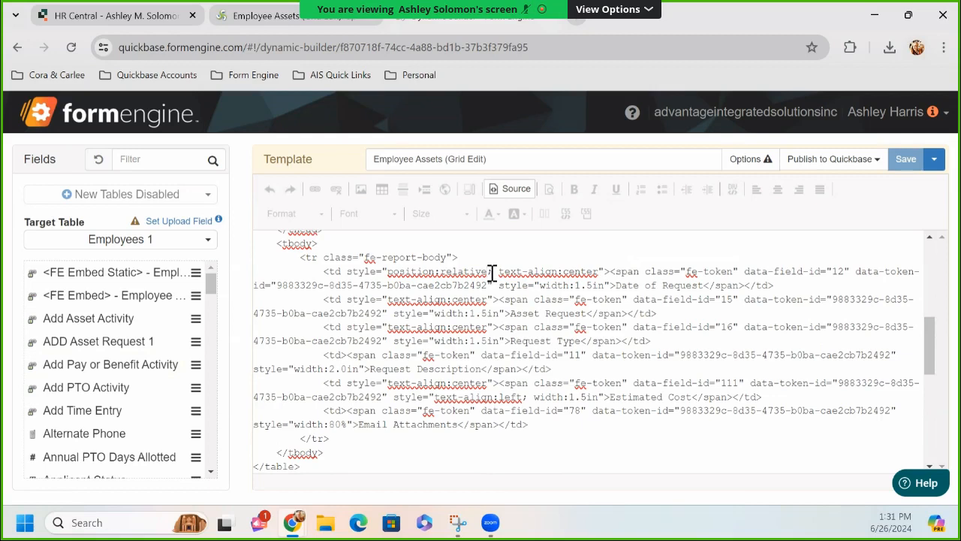
pyautogui.moveTo(492, 271); pyautogui.dragTo(392, 281)
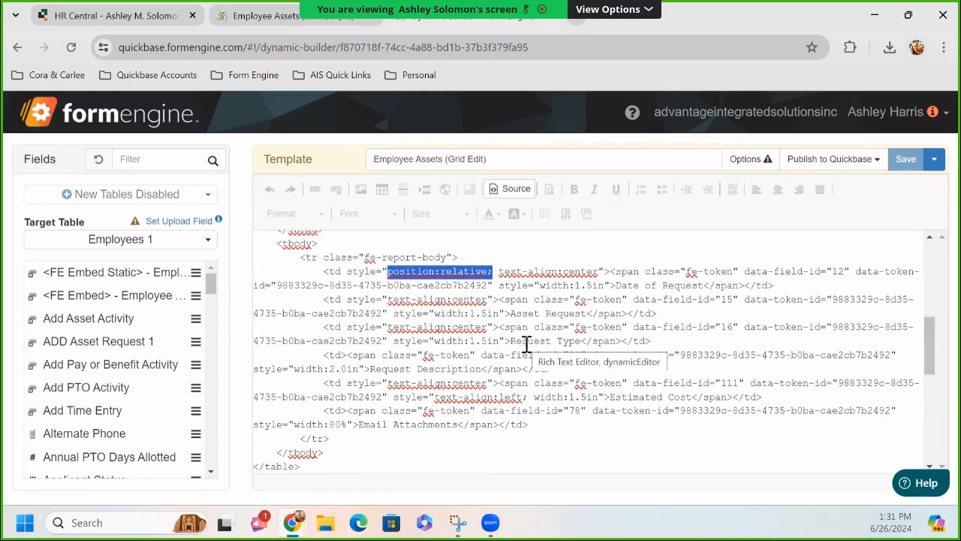
pyautogui.click(540, 442)
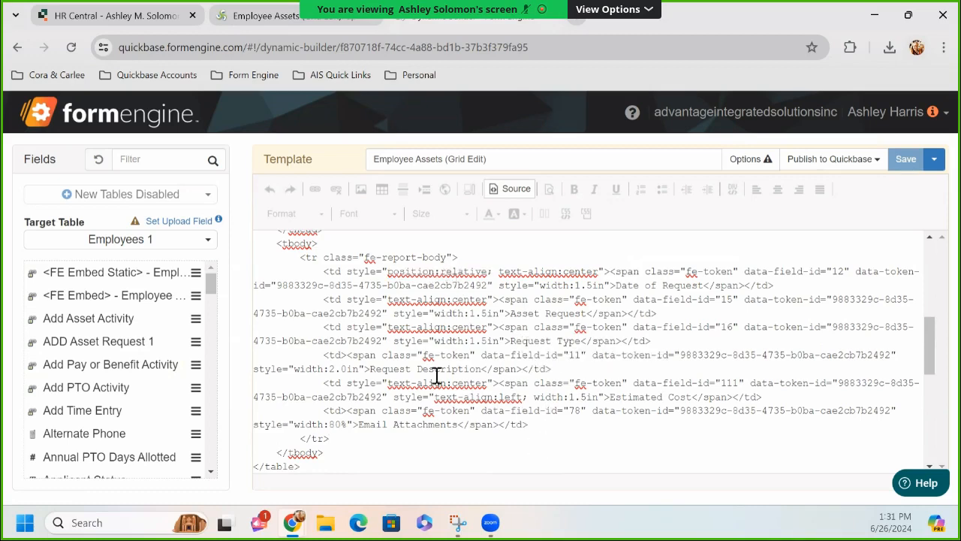
# Review the template's CSS rules, then examine the form's Est. Cost column, totals and the alignment of its group summary headings.
pyautogui.scroll(-2, 461, 338)
pyautogui.scroll(2, 463, 339)
pyautogui.scroll(1, 464, 339)
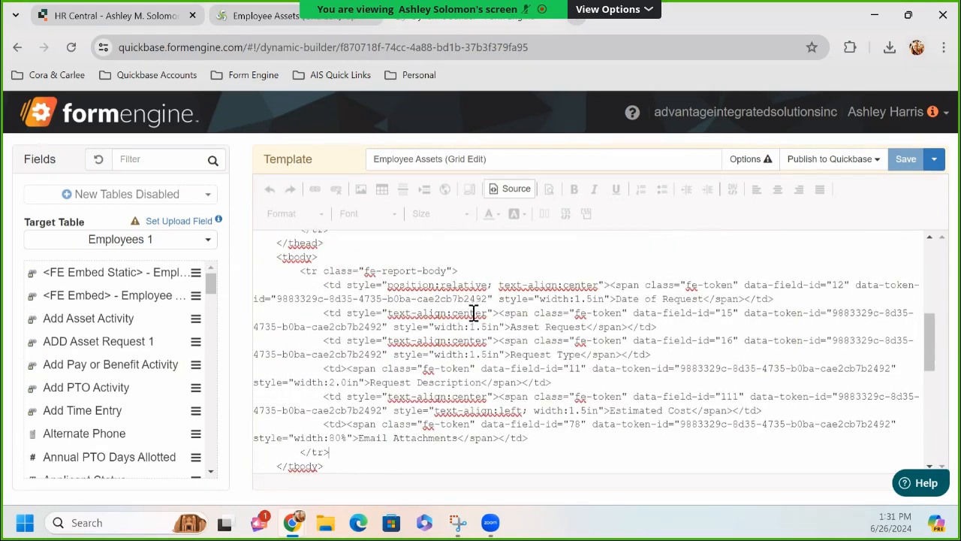
pyautogui.scroll(-10, 481, 293)
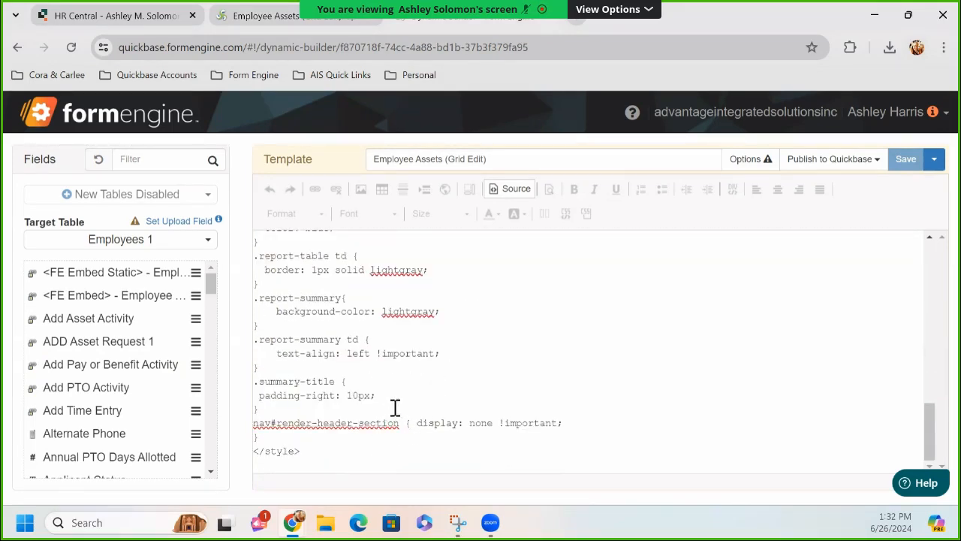
pyautogui.click(228, 22)
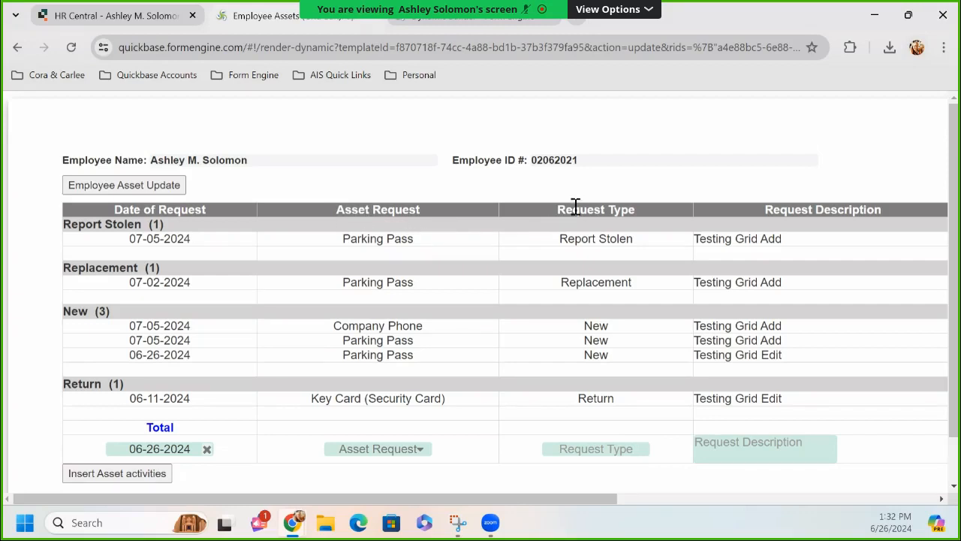
pyautogui.moveTo(491, 501); pyautogui.dragTo(698, 528)
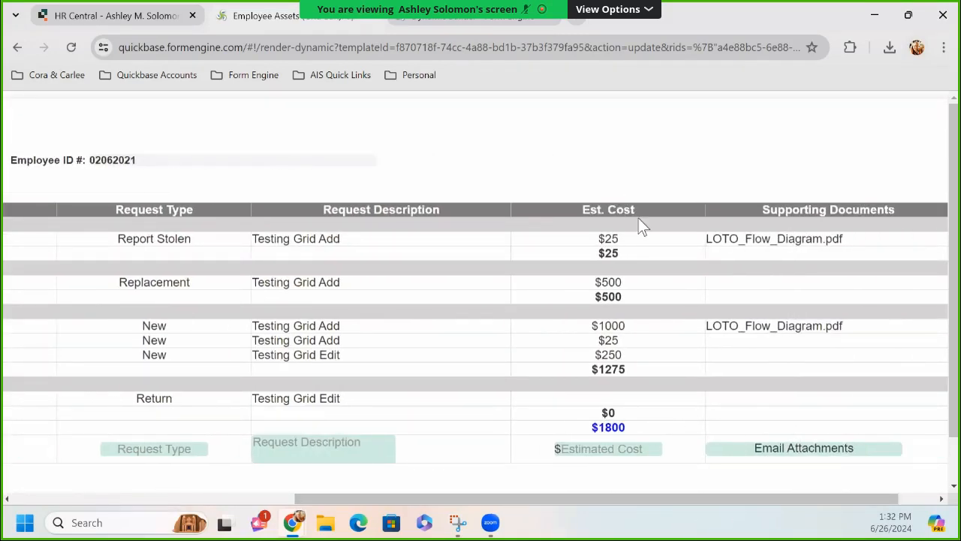
pyautogui.moveTo(553, 499); pyautogui.dragTo(215, 498)
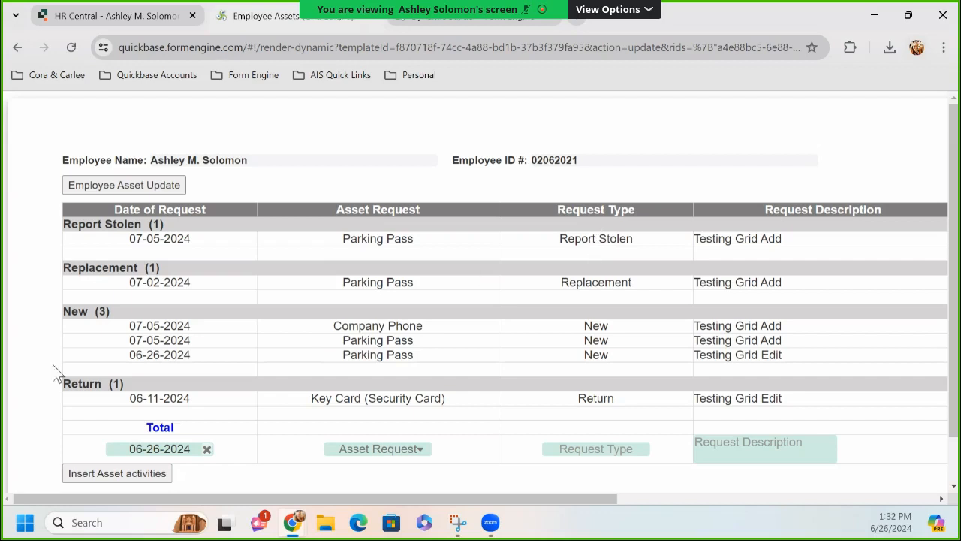
pyautogui.moveTo(163, 223); pyautogui.dragTo(73, 233)
pyautogui.click(65, 233)
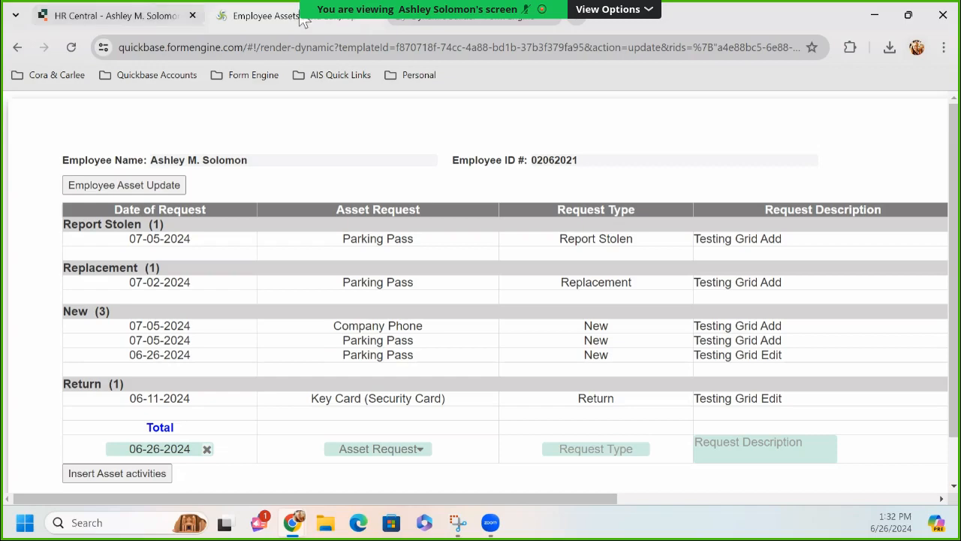
# Examine the report styling rules in the template source, especially the text-align: left !important declaration for .report-summary td.
pyautogui.click(492, 20)
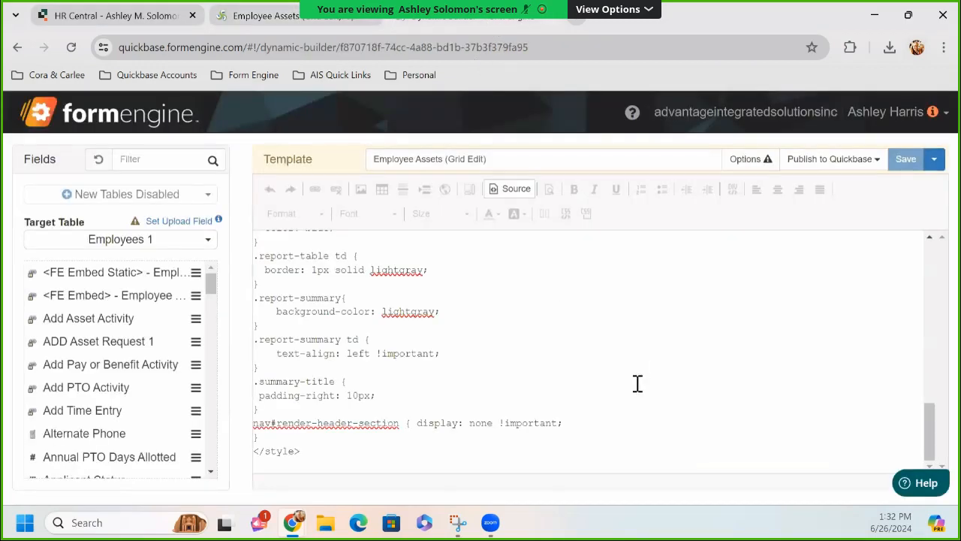
pyautogui.moveTo(442, 353); pyautogui.dragTo(254, 342)
pyautogui.scroll(3, 337, 380)
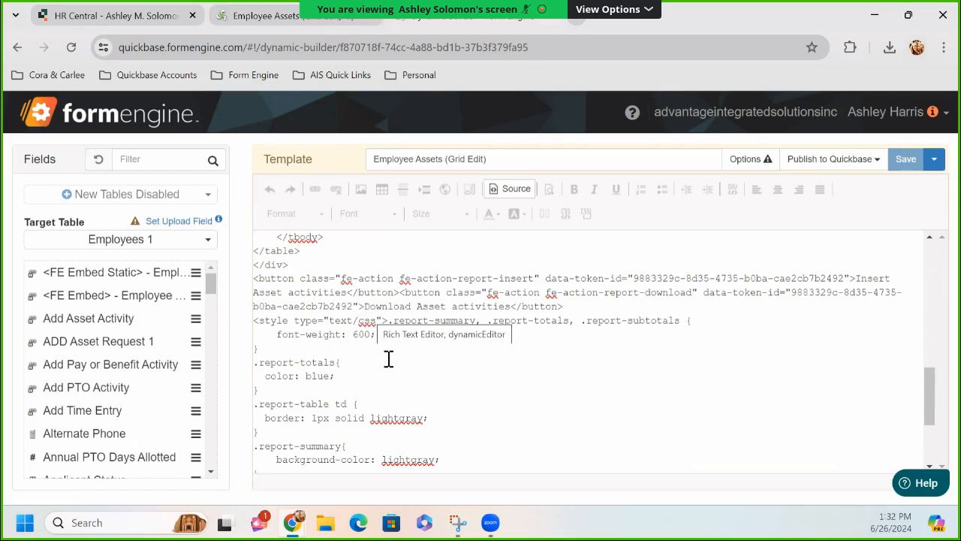
pyautogui.scroll(-1, 397, 392)
pyautogui.scroll(-2, 400, 384)
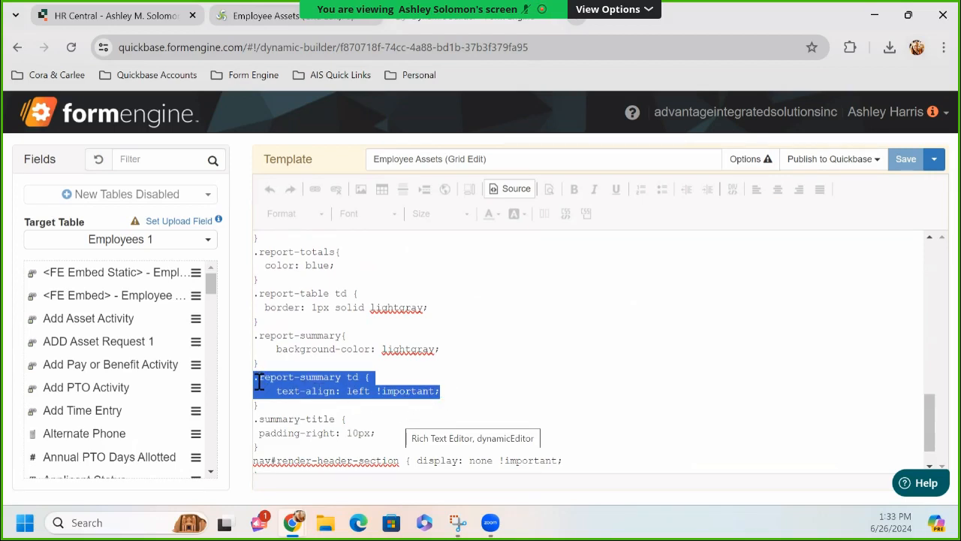
pyautogui.click(428, 399)
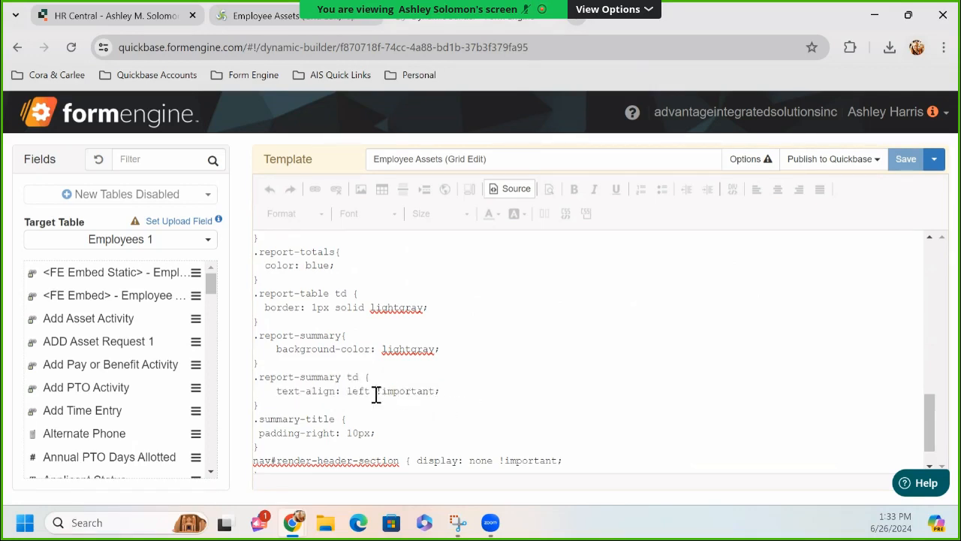
pyautogui.moveTo(377, 391); pyautogui.dragTo(440, 393)
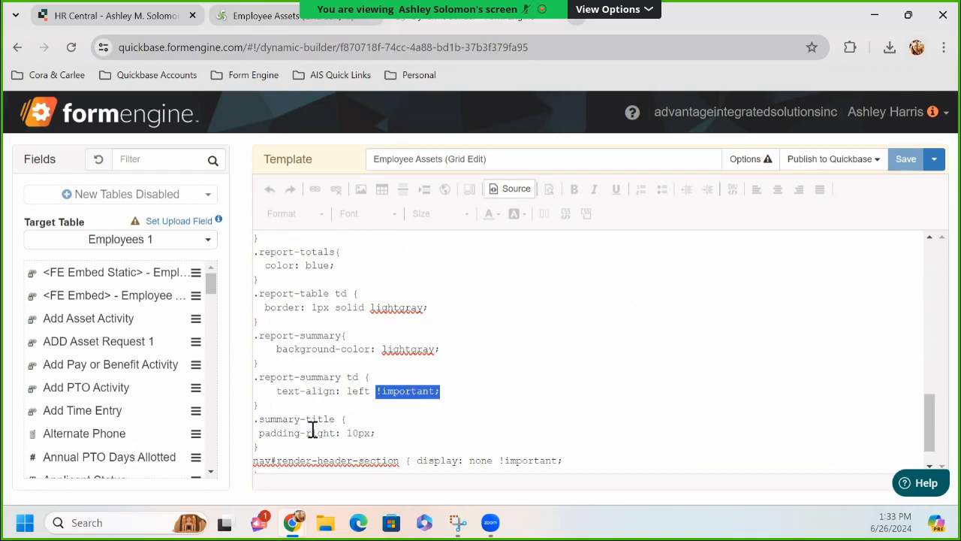
# Delete the .summary-title rule with its closing brace from the template's CSS and save the template.
pyautogui.click(373, 433)
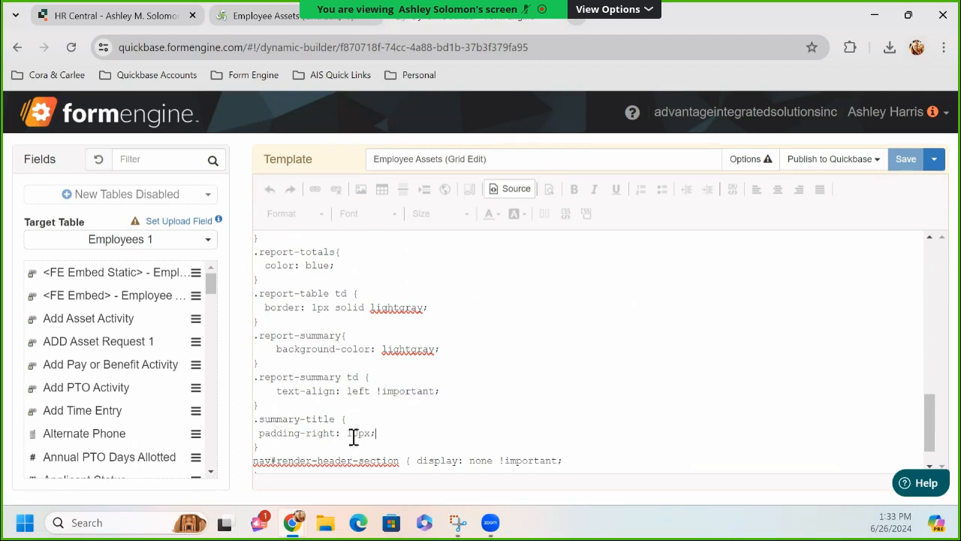
pyautogui.moveTo(379, 435); pyautogui.dragTo(254, 417)
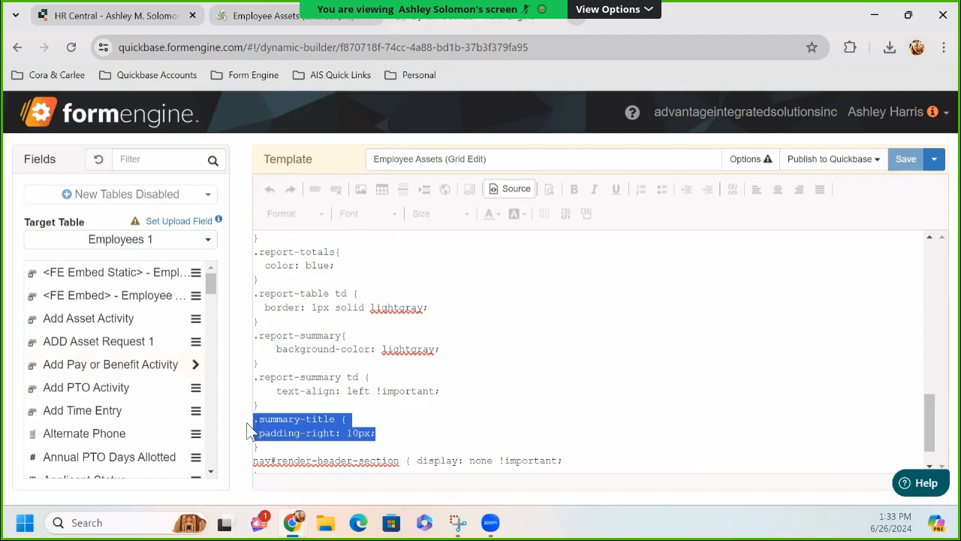
pyautogui.press('BackSpace')
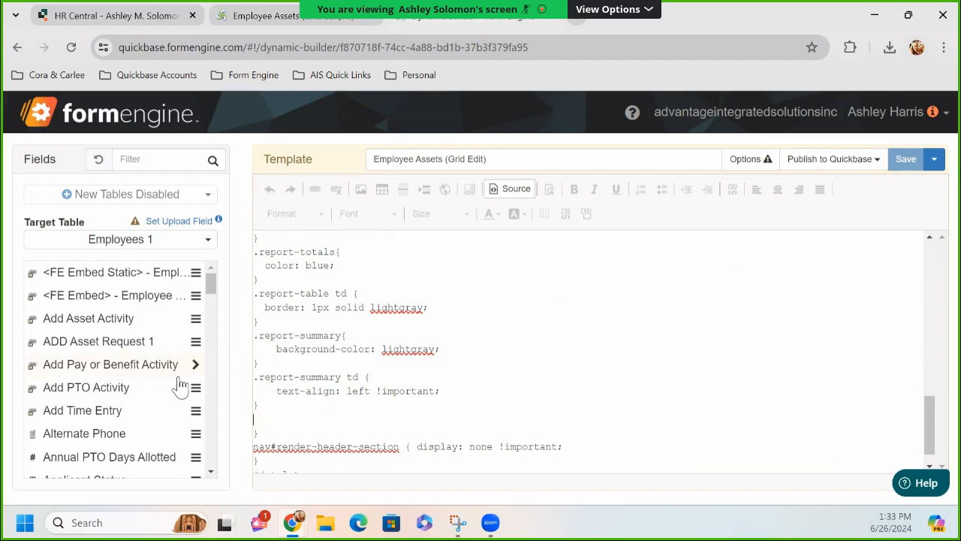
pyautogui.press('BackSpace')
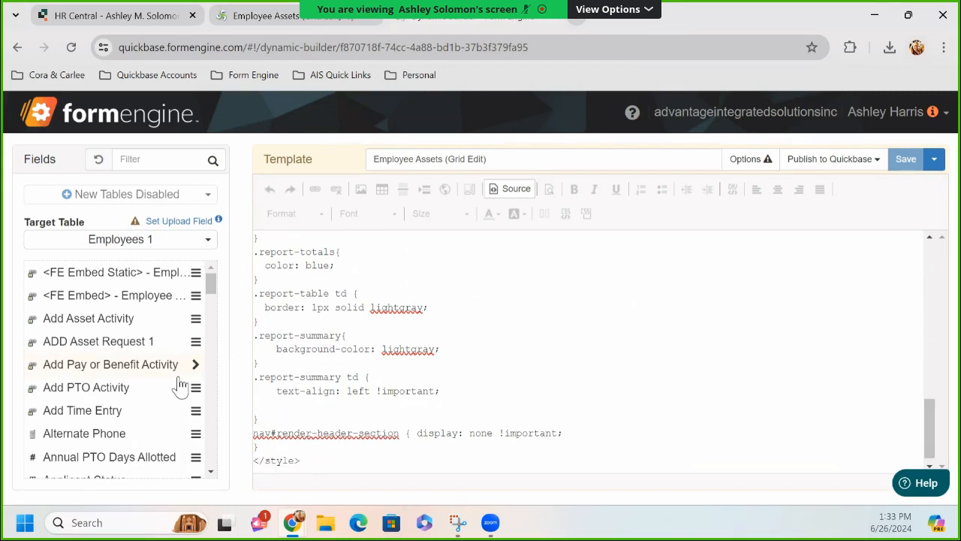
pyautogui.press('BackSpace')
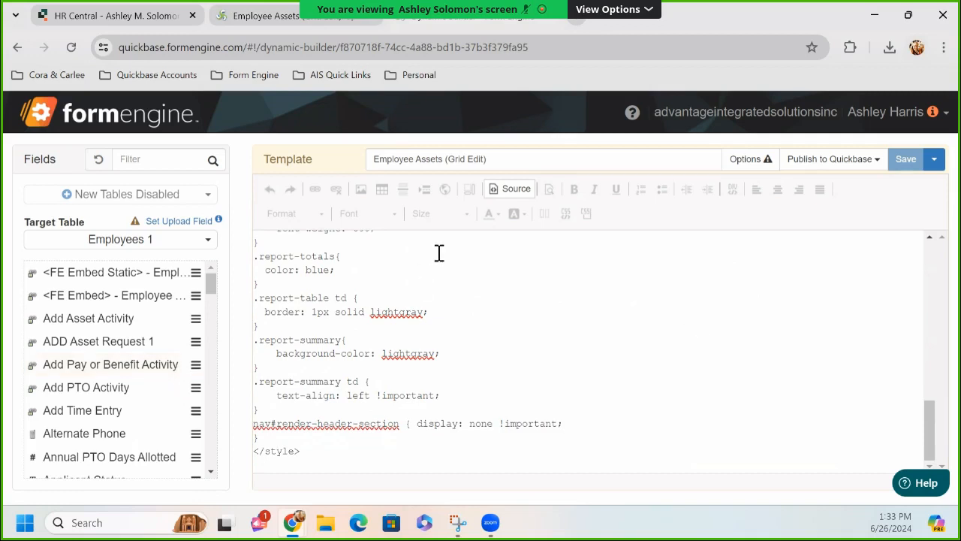
pyautogui.click(519, 191)
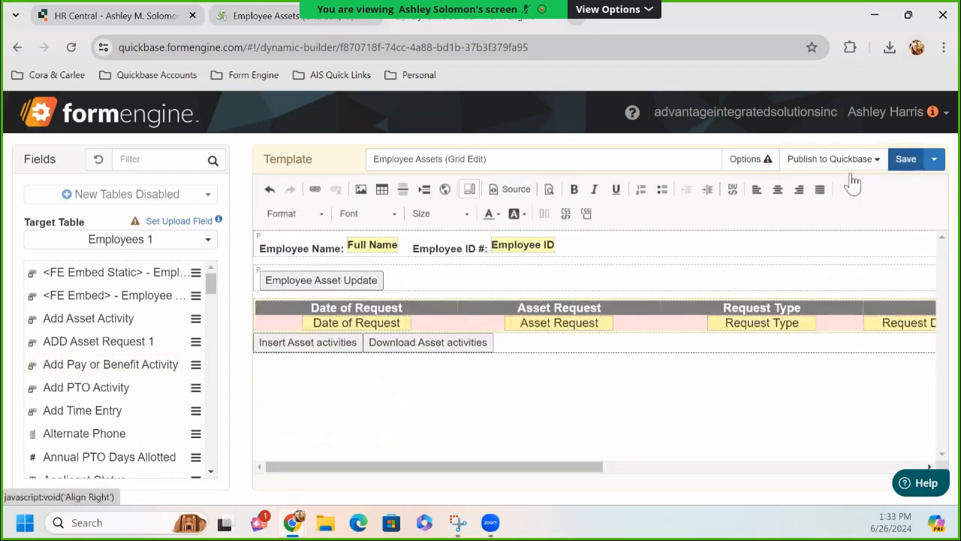
pyautogui.click(906, 166)
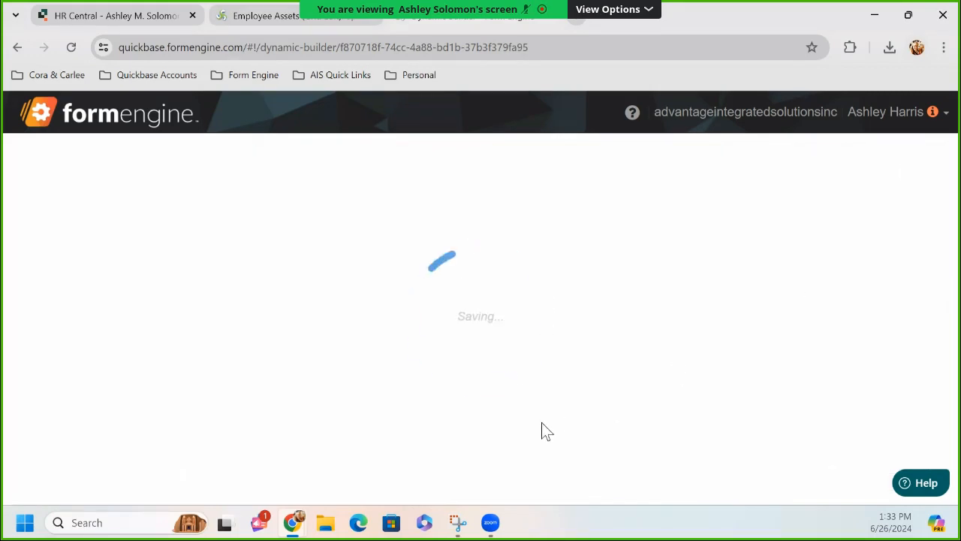
# Reload the employee assets form and examine the spacing between each group heading and its record count.
pyautogui.click(289, 17)
pyautogui.click(72, 48)
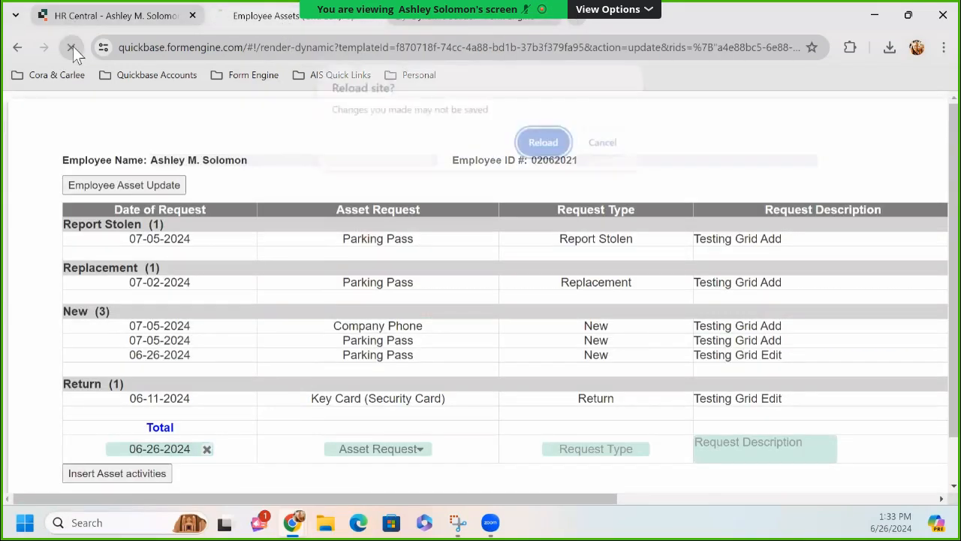
pyautogui.click(545, 143)
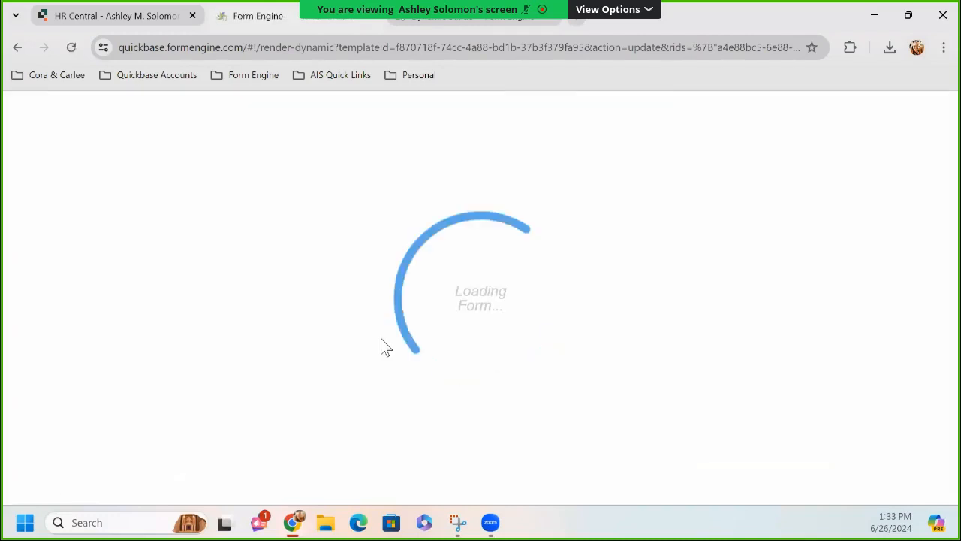
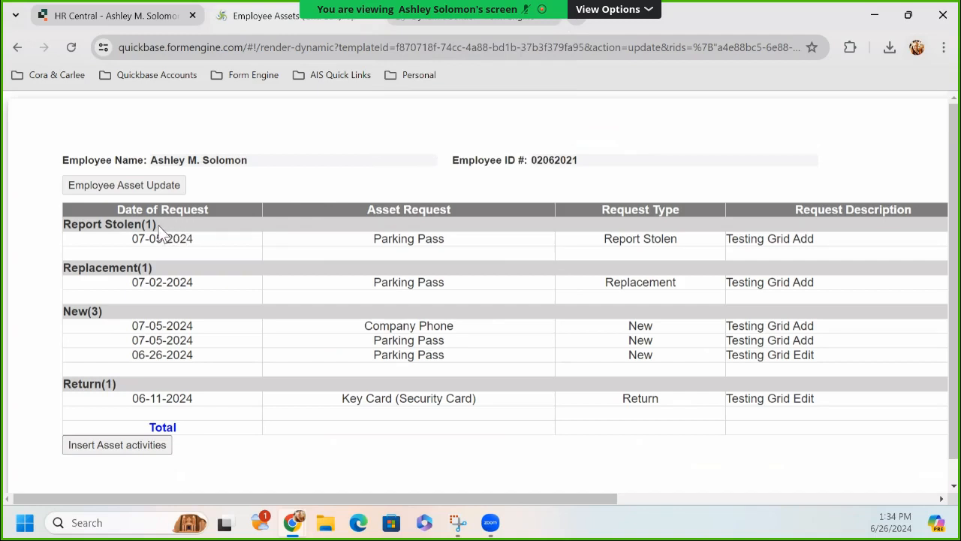
pyautogui.moveTo(156, 225); pyautogui.dragTo(142, 224)
pyautogui.click(160, 275)
pyautogui.moveTo(157, 276); pyautogui.dragTo(94, 316)
# Add a .summary-title rule with padding-right: 10px; after the .report-summary td rule in the template's source CSS.
pyautogui.click(499, 22)
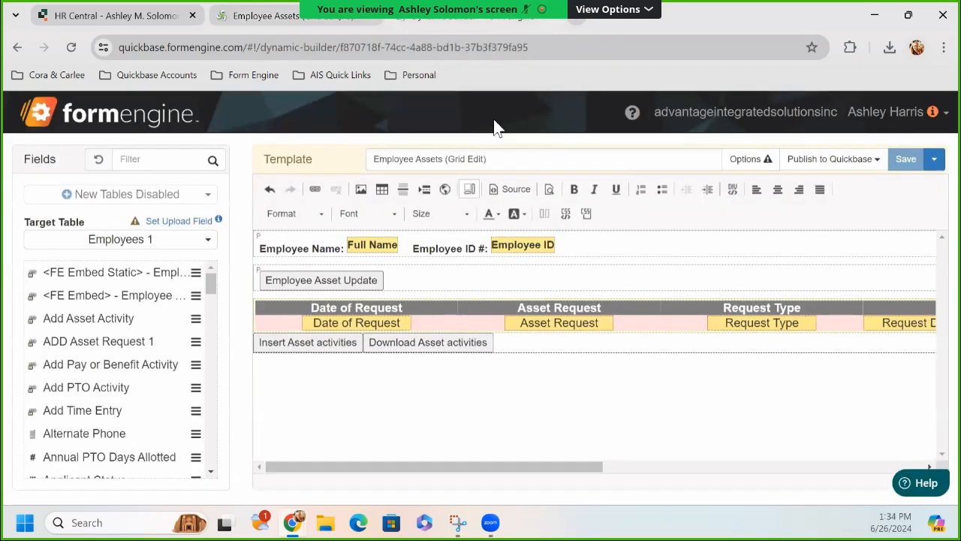
pyautogui.click(503, 191)
pyautogui.scroll(-15, 463, 335)
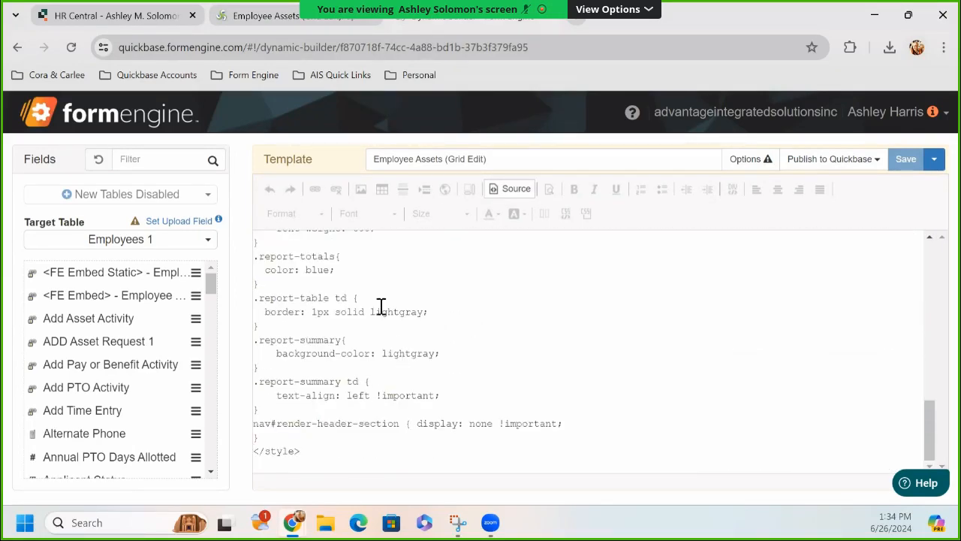
pyautogui.click(459, 398)
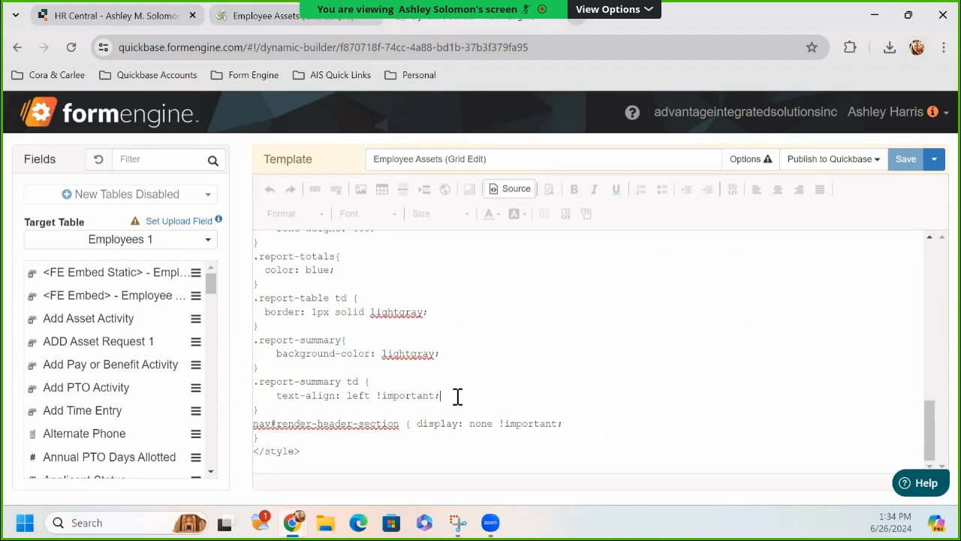
pyautogui.press('Return')
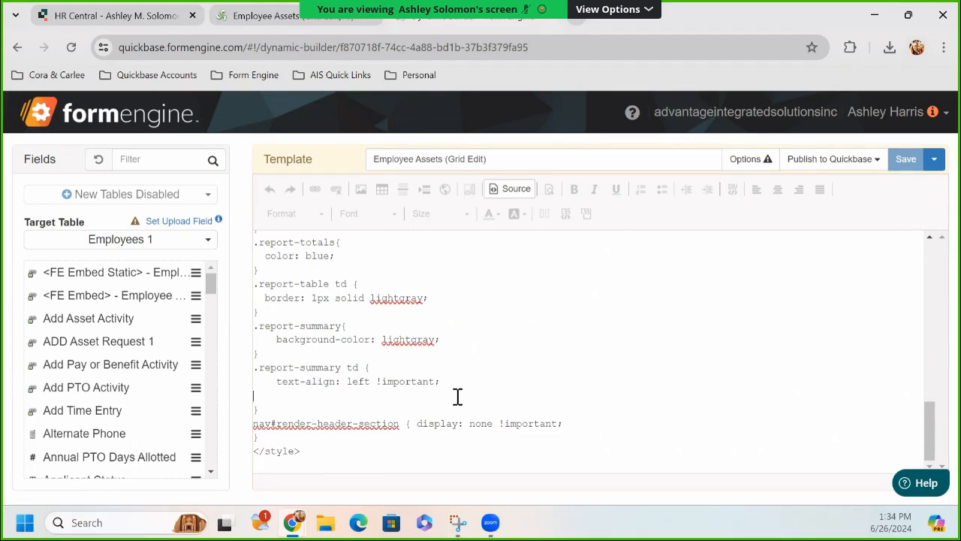
pyautogui.write('}')
pyautogui.press('Return')
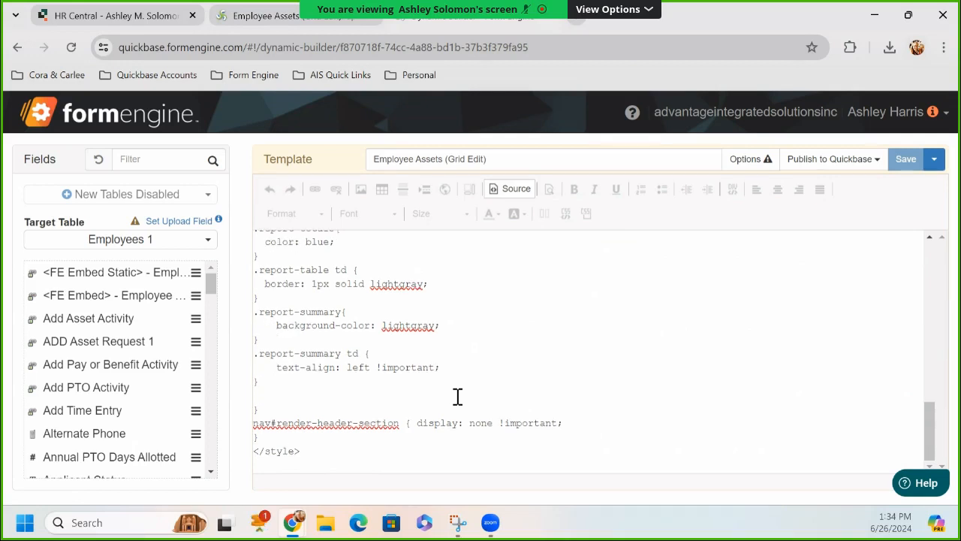
pyautogui.write('.summary-title {  padding-right: 10px;')
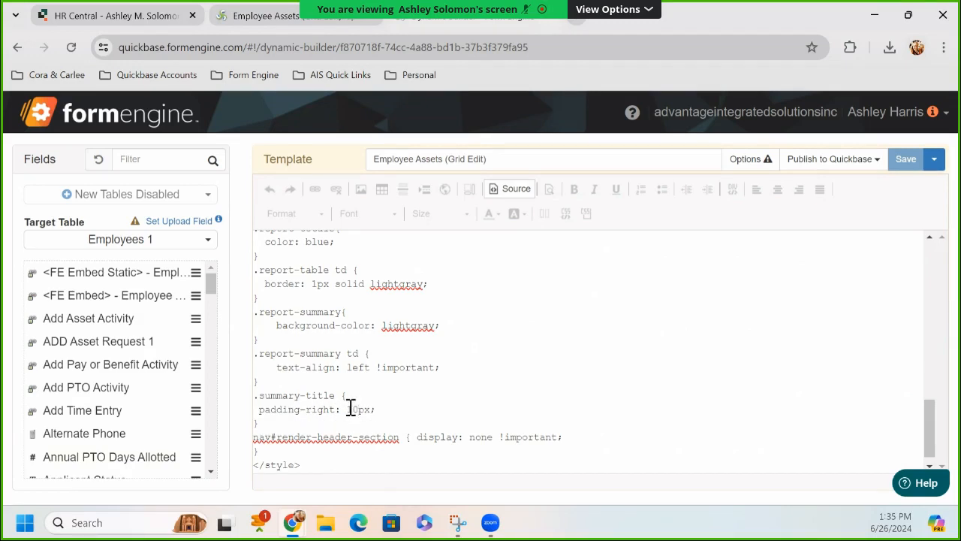
# Set the .summary-title padding-right to 25px, save the template, and check the heading spacing in the reloaded form.
pyautogui.press('BackSpace')
pyautogui.press('BackSpace')
pyautogui.write('5')
pyautogui.write('5')
pyautogui.click(510, 189)
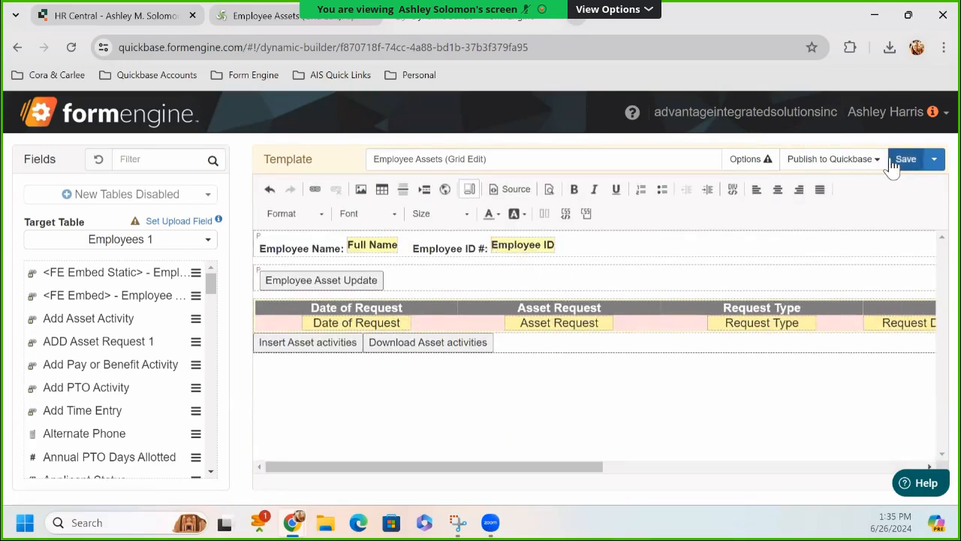
pyautogui.click(905, 159)
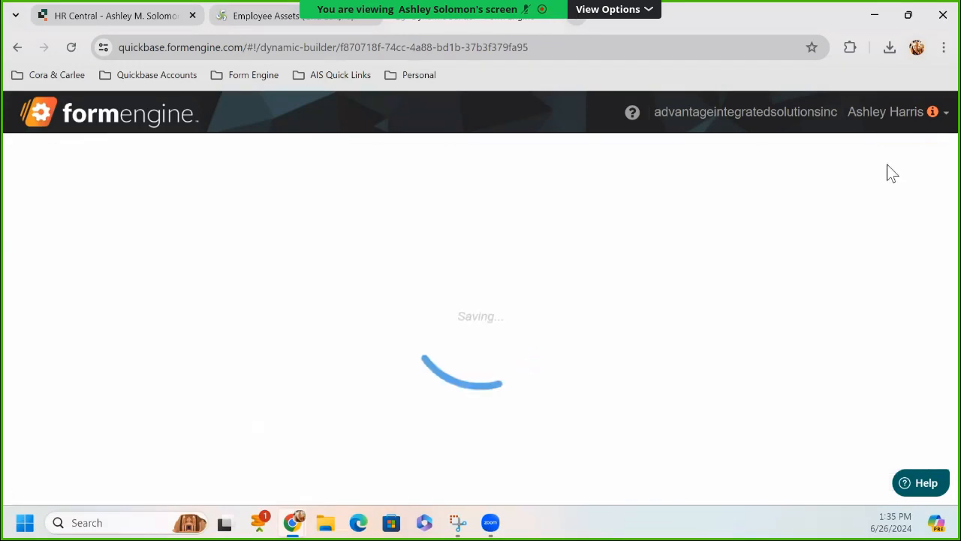
pyautogui.click(279, 25)
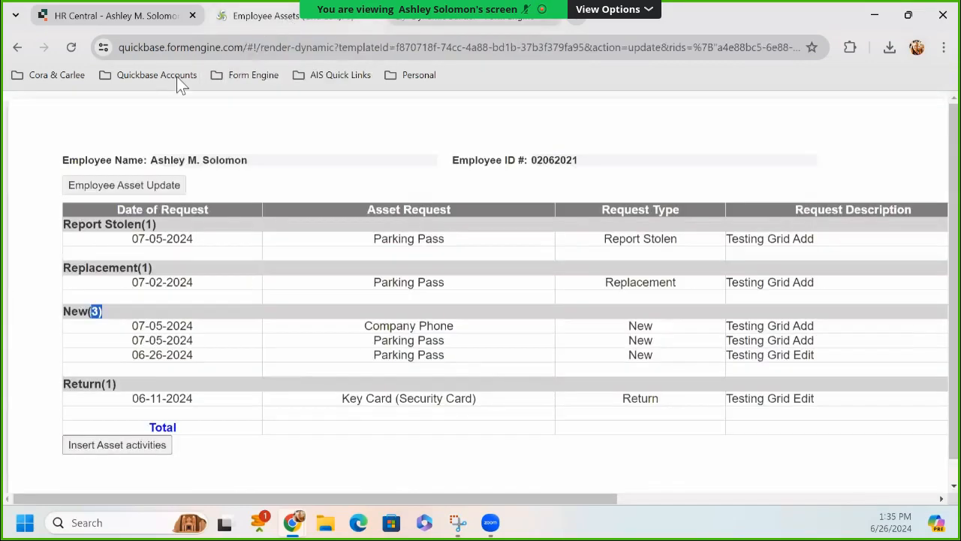
pyautogui.click(72, 47)
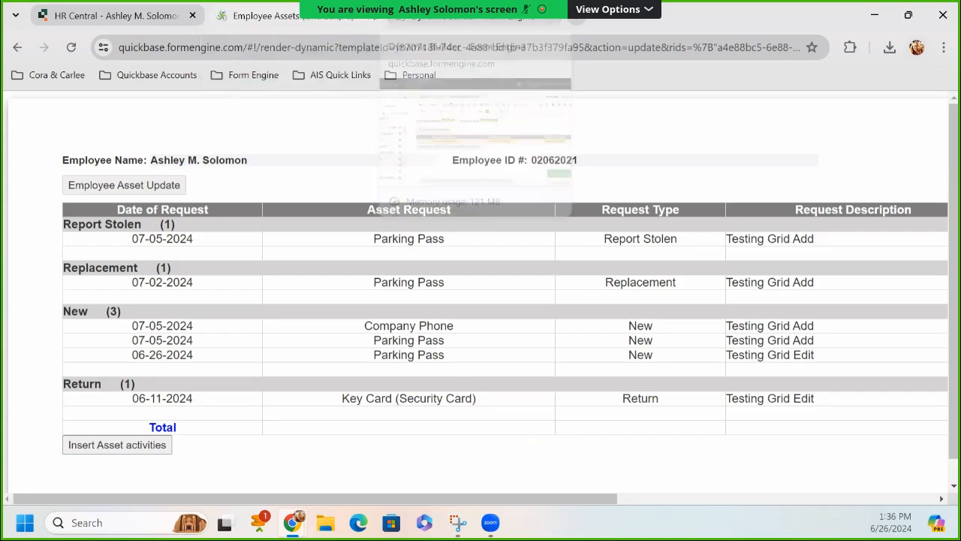
# Reduce the .summary-title padding-right to 5px, save the template, and check the group headings in the reloaded form.
pyautogui.click(440, 16)
pyautogui.click(515, 188)
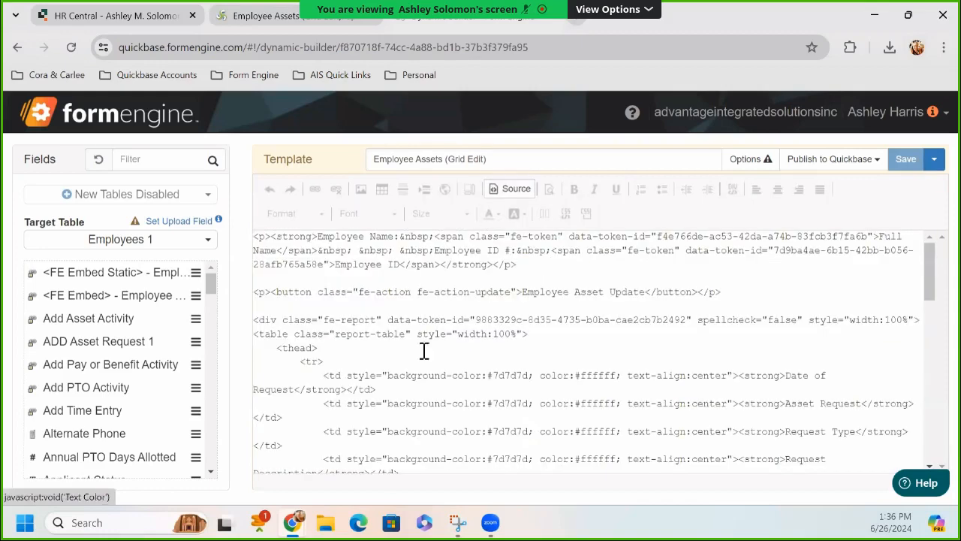
pyautogui.scroll(-15, 339, 445)
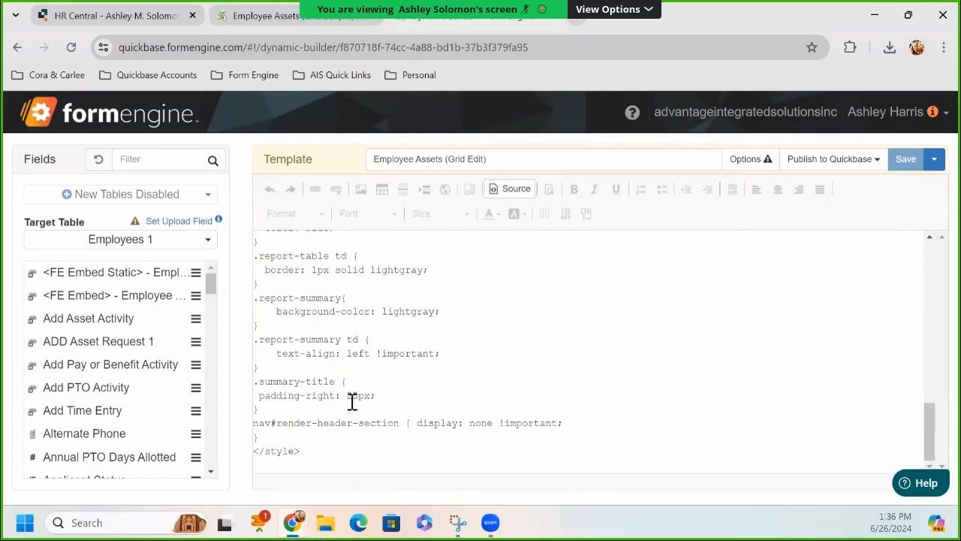
pyautogui.click(353, 395)
pyautogui.press('BackSpace')
pyautogui.click(523, 197)
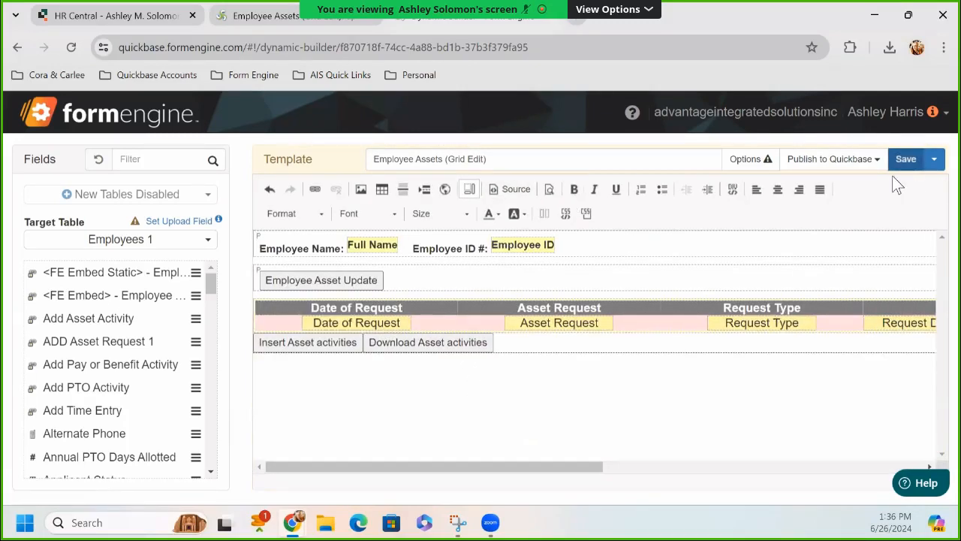
pyautogui.click(900, 162)
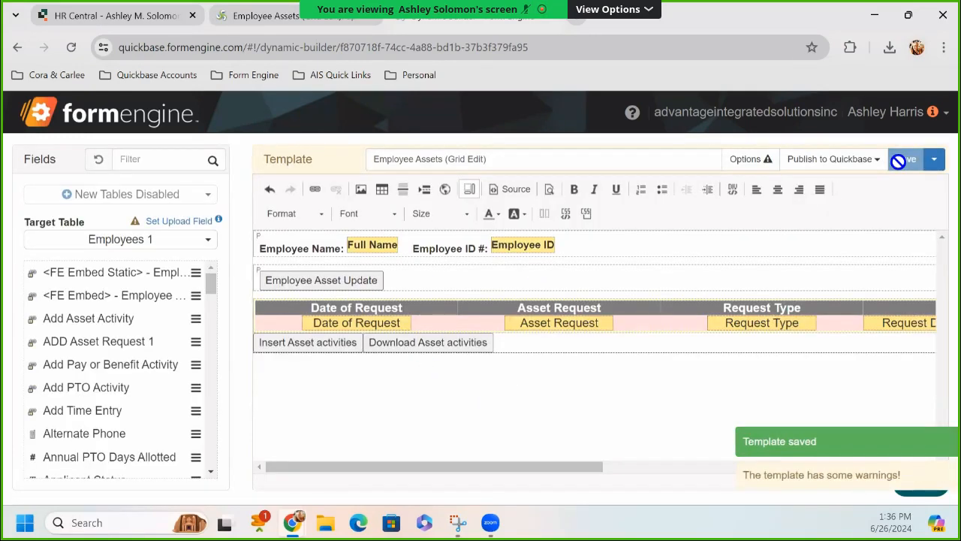
pyautogui.click(281, 14)
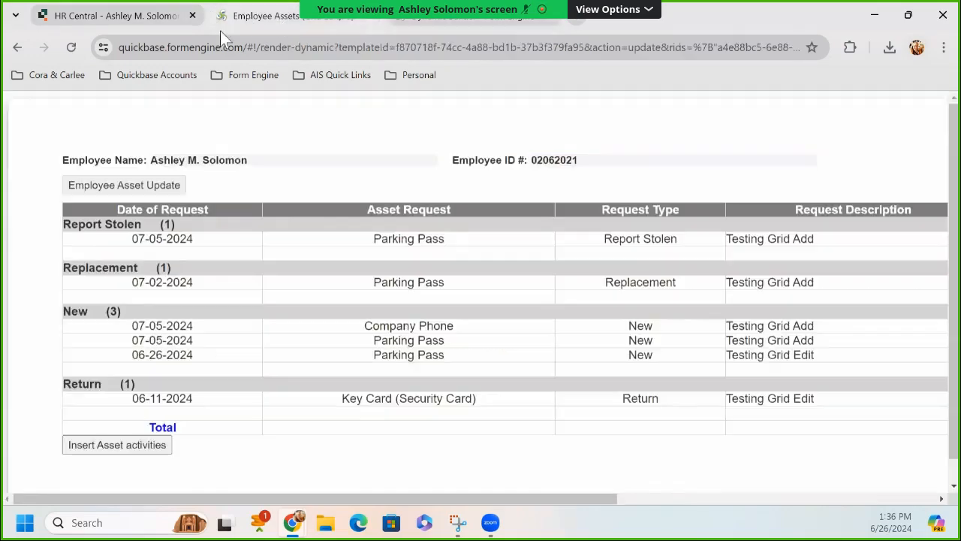
pyautogui.click(71, 47)
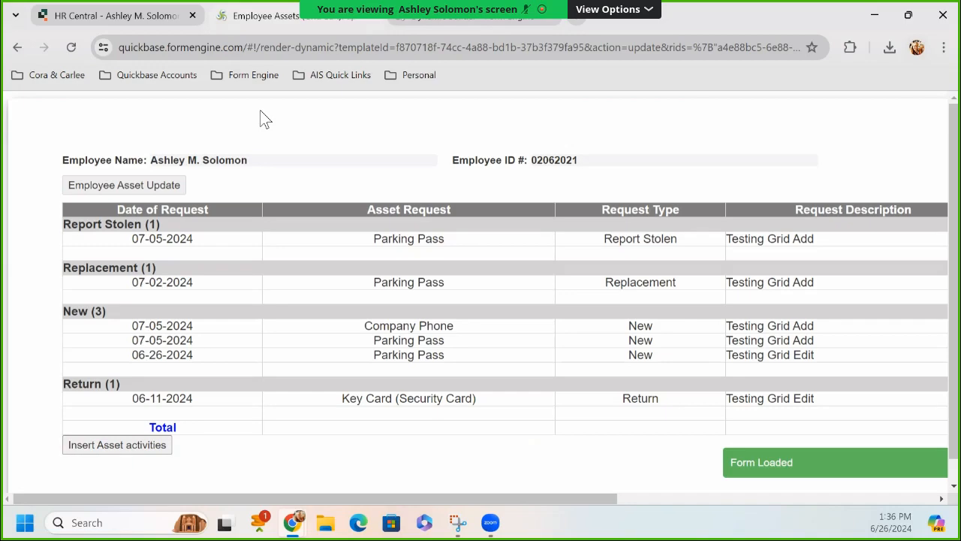
# Look at the style settings of the Employee Asset Update button in the template and close them without changes.
pyautogui.click(411, 23)
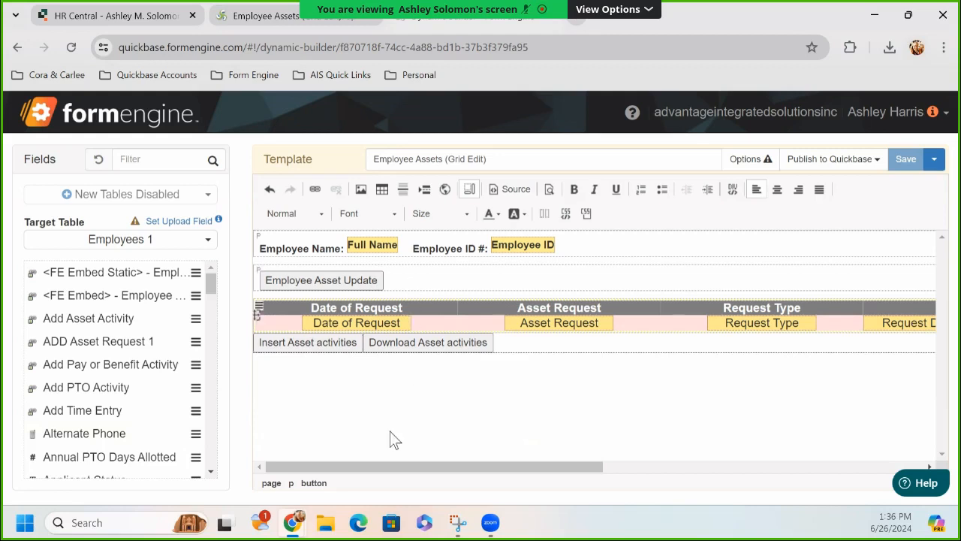
pyautogui.click(309, 486)
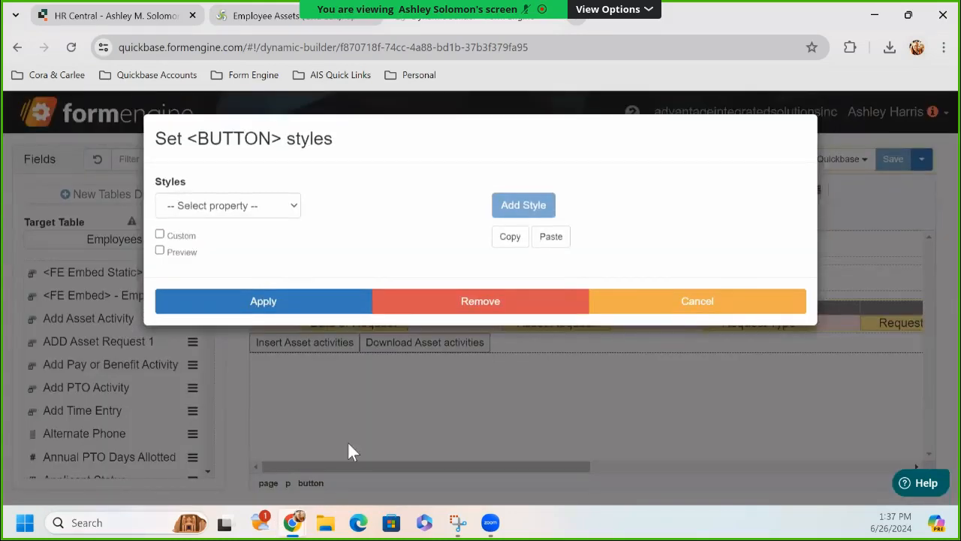
pyautogui.click(642, 314)
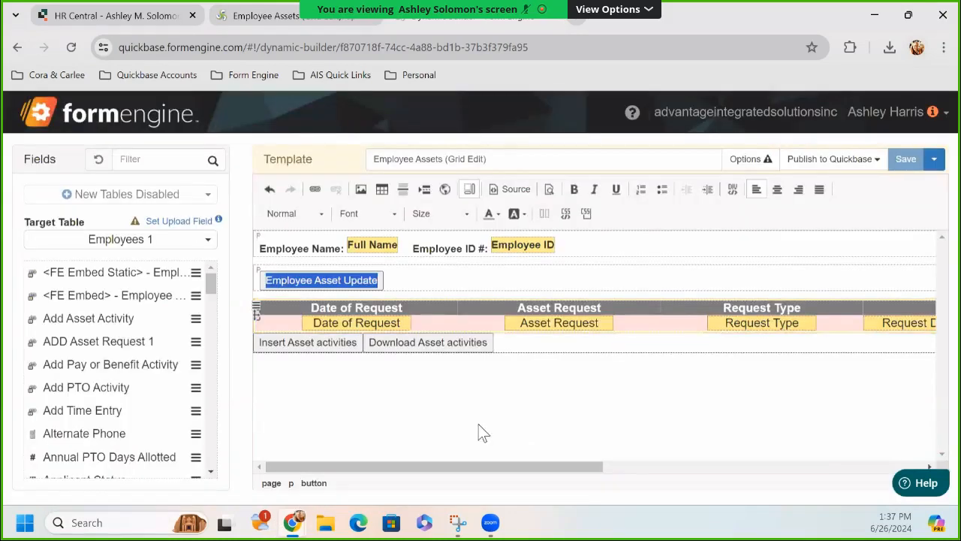
# Examine the page presets, available style properties and custom style option in the page styles, and leave them without changes.
pyautogui.click(271, 485)
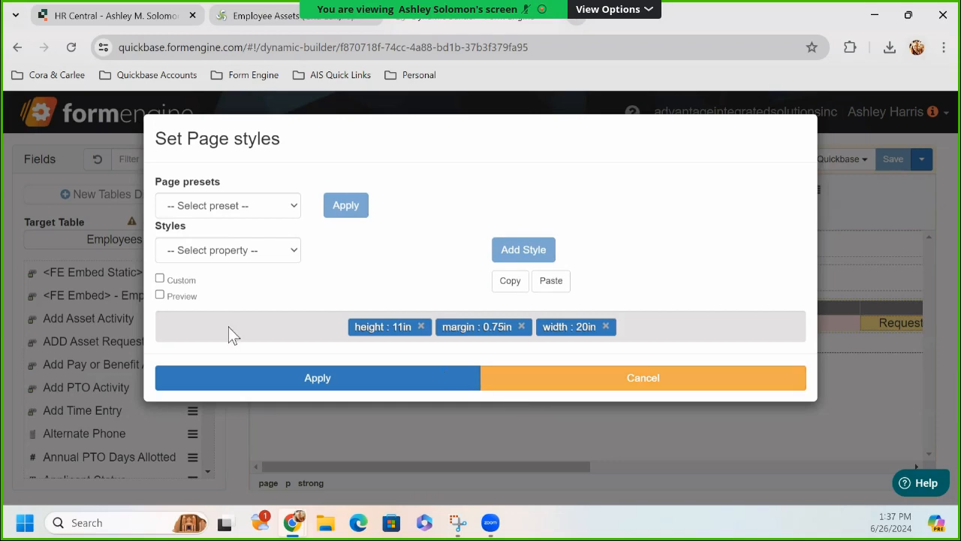
pyautogui.click(269, 214)
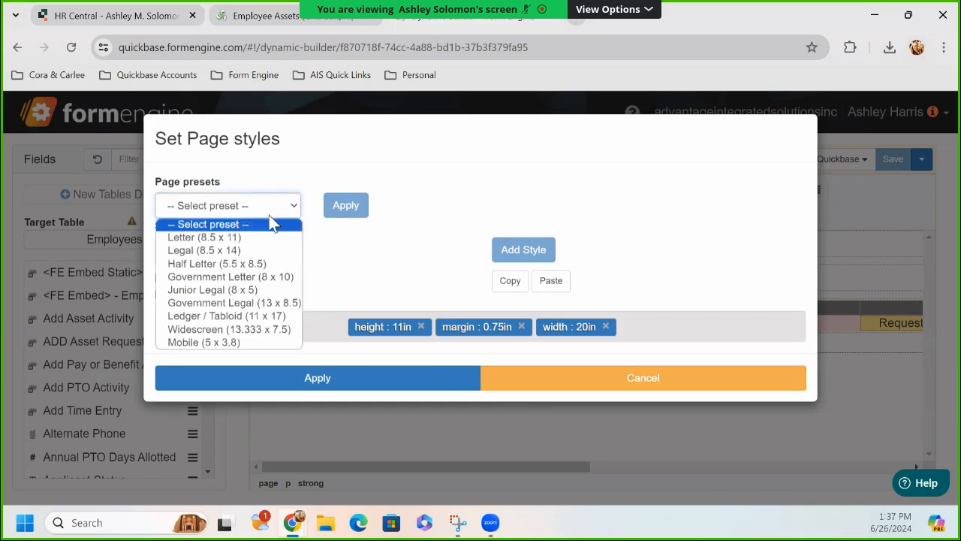
pyautogui.click(264, 218)
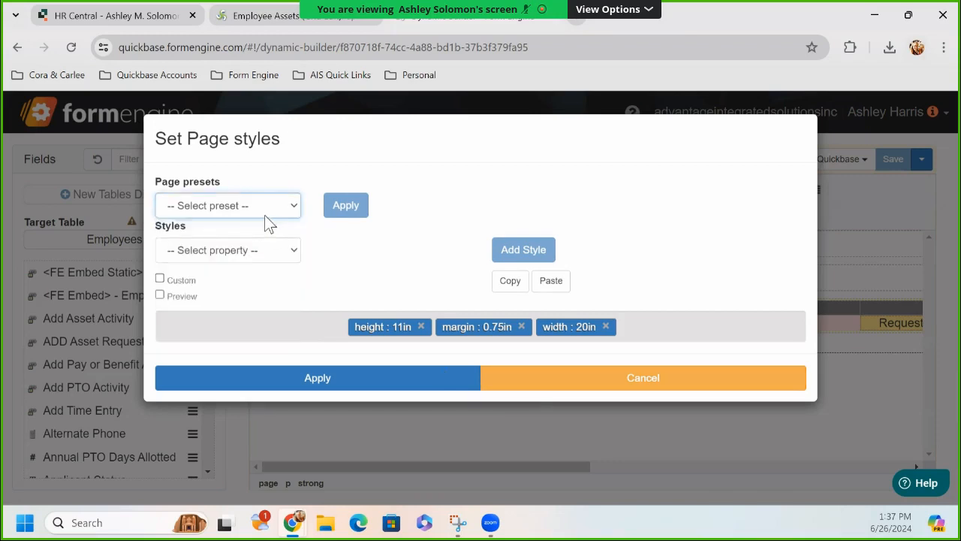
pyautogui.click(217, 253)
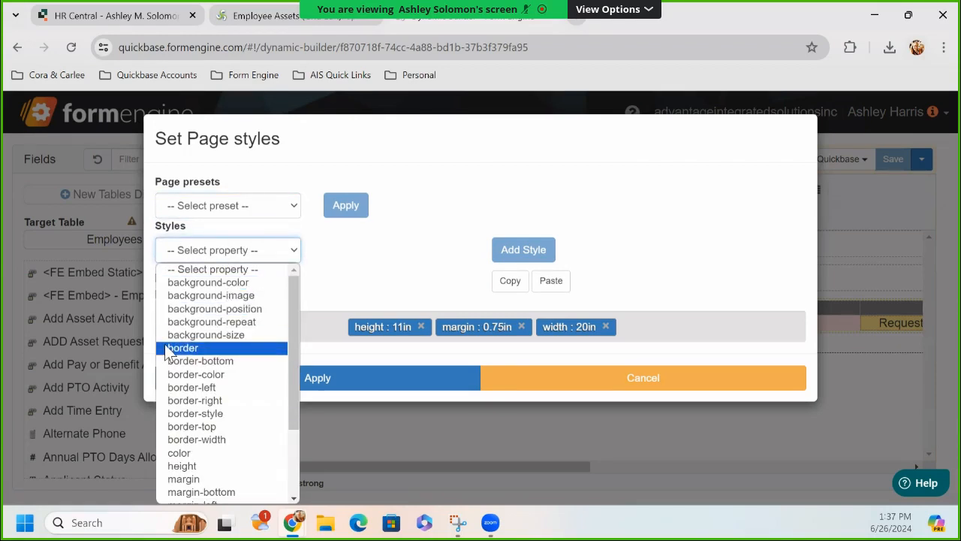
pyautogui.scroll(-3, 255, 318)
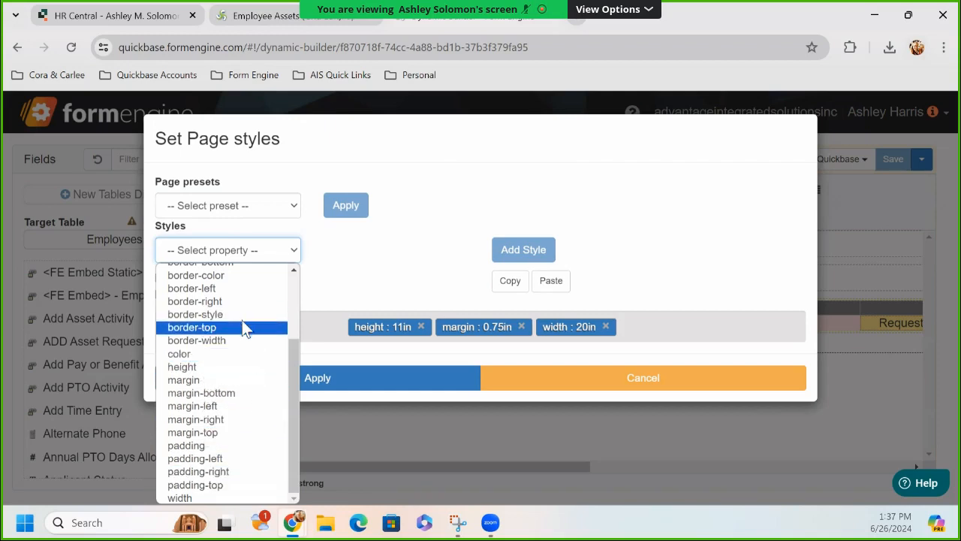
pyautogui.scroll(3, 254, 340)
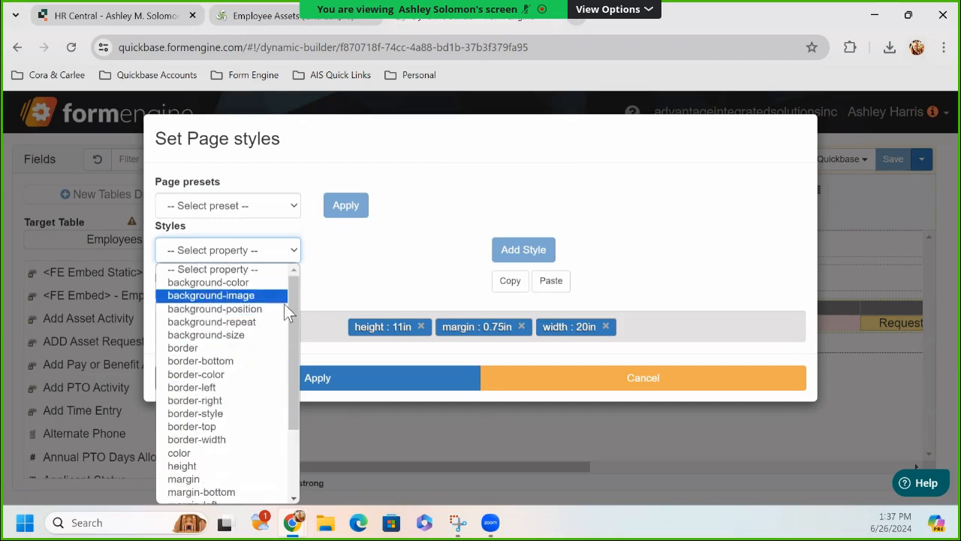
pyautogui.click(319, 278)
pyautogui.click(160, 278)
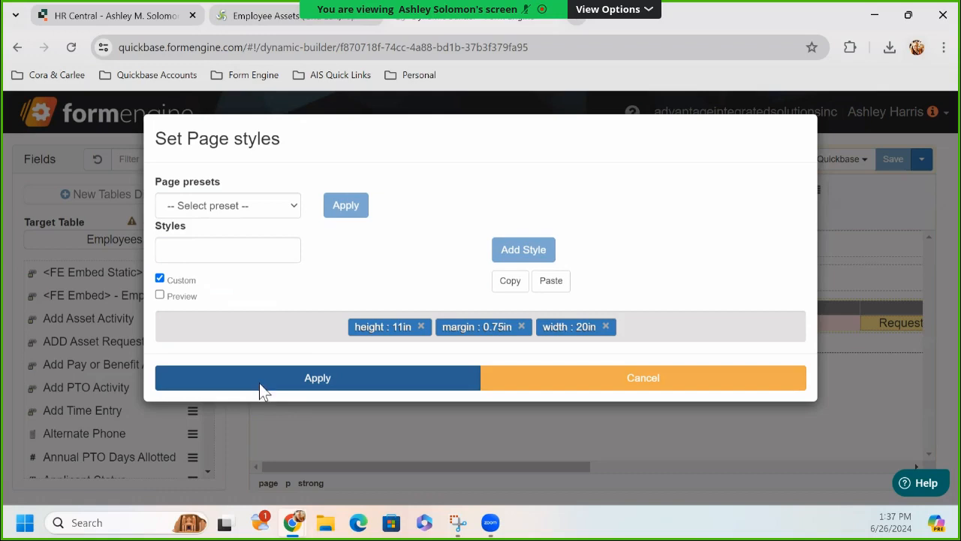
pyautogui.click(183, 250)
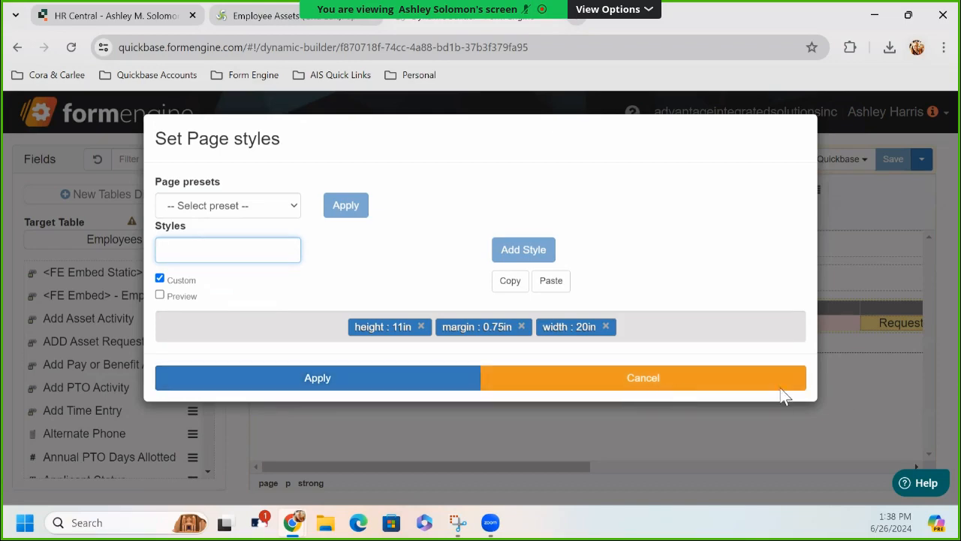
pyautogui.click(741, 393)
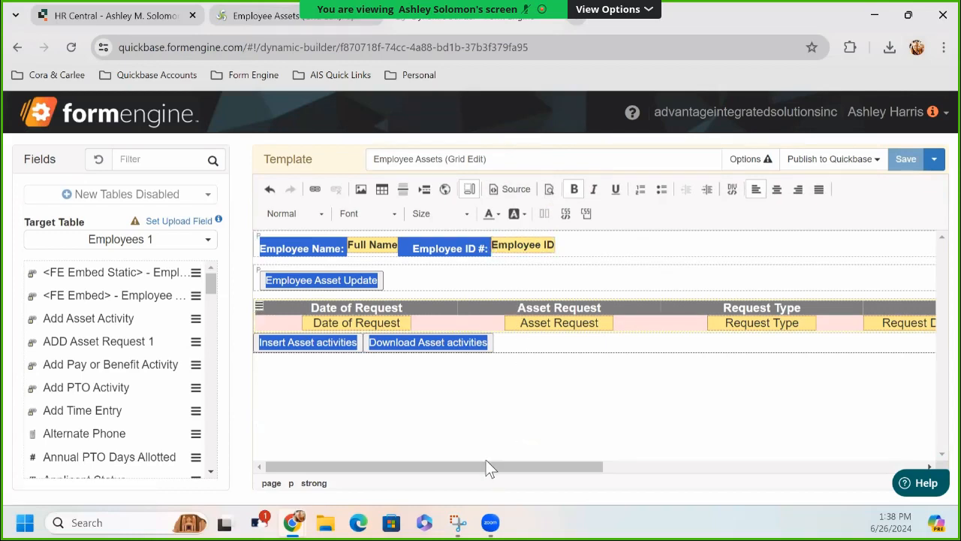
# Look through the template's options and issues, including the success message editor, and close them without changes.
pyautogui.click(668, 278)
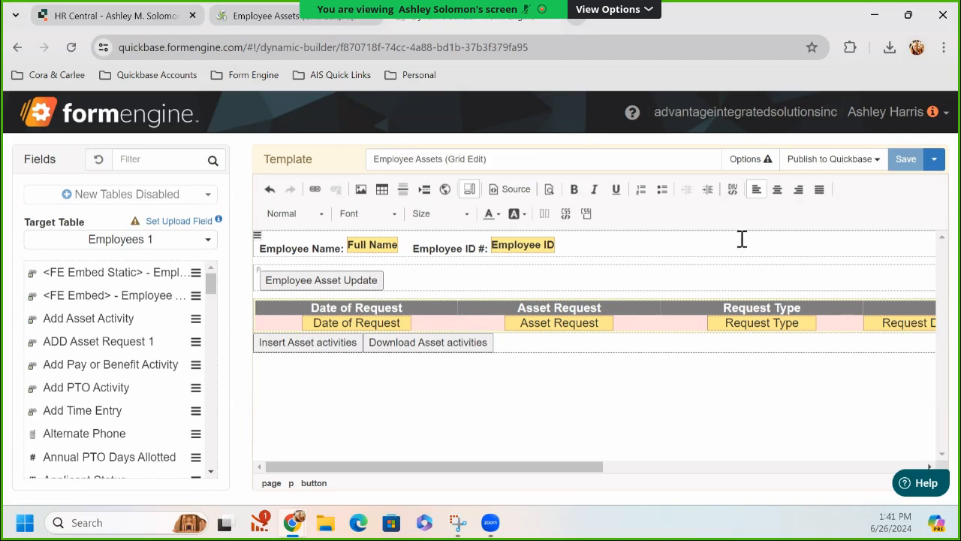
pyautogui.click(728, 167)
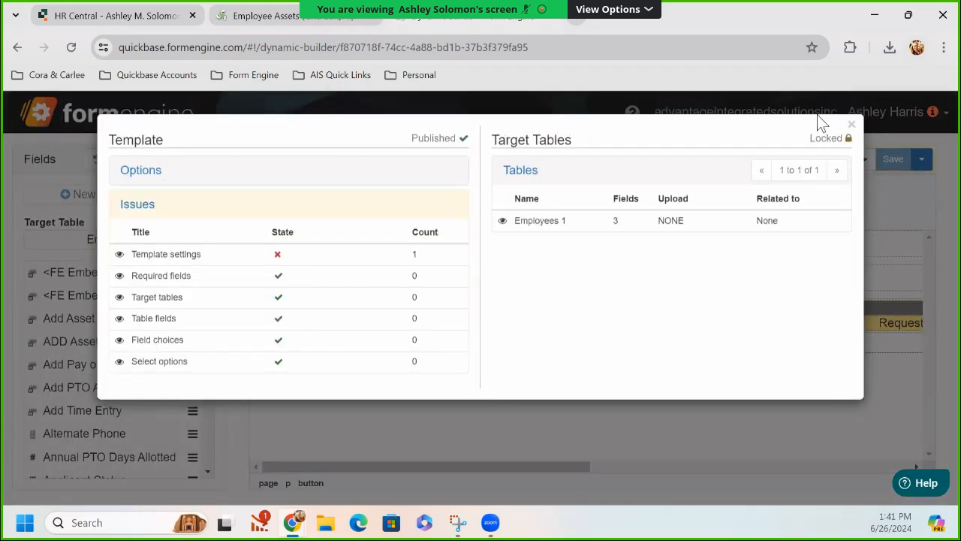
pyautogui.click(850, 124)
pyautogui.click(264, 177)
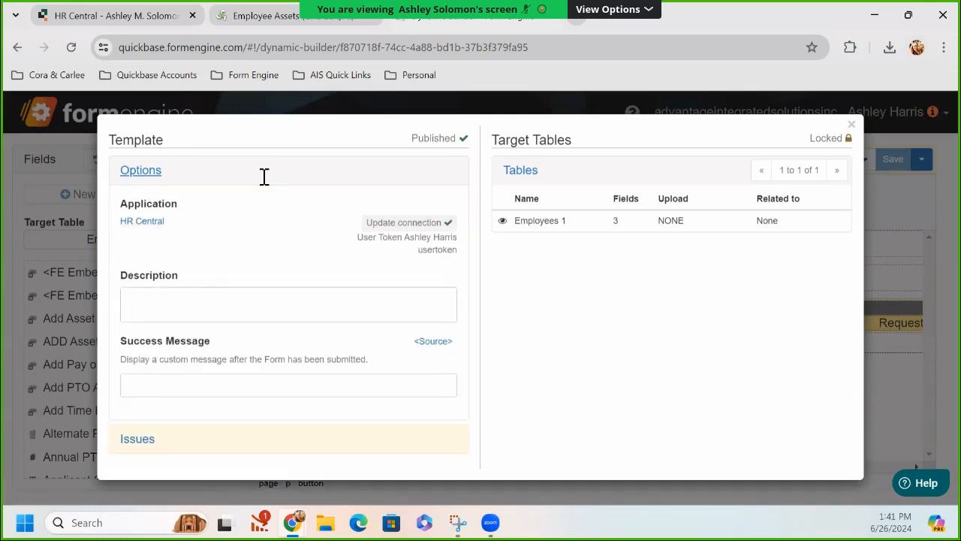
pyautogui.click(288, 385)
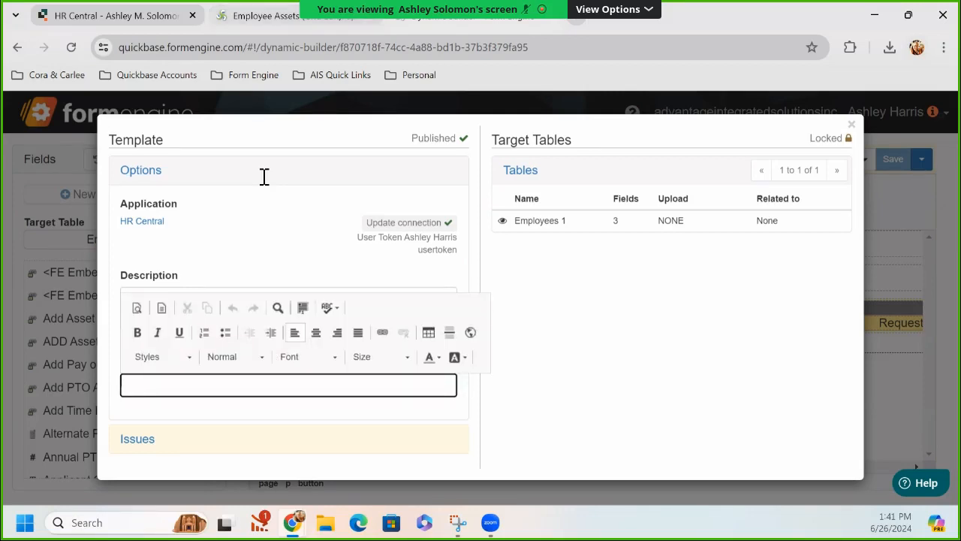
pyautogui.hotkey('ctrl', 'shift', 'Tab')
pyautogui.hotkey('ctrl', 'Tab')
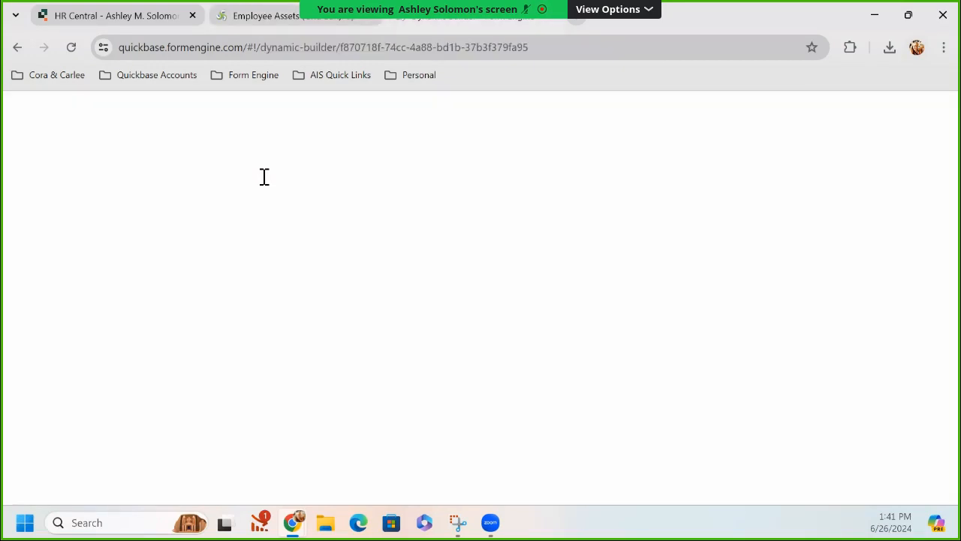
pyautogui.press('Escape')
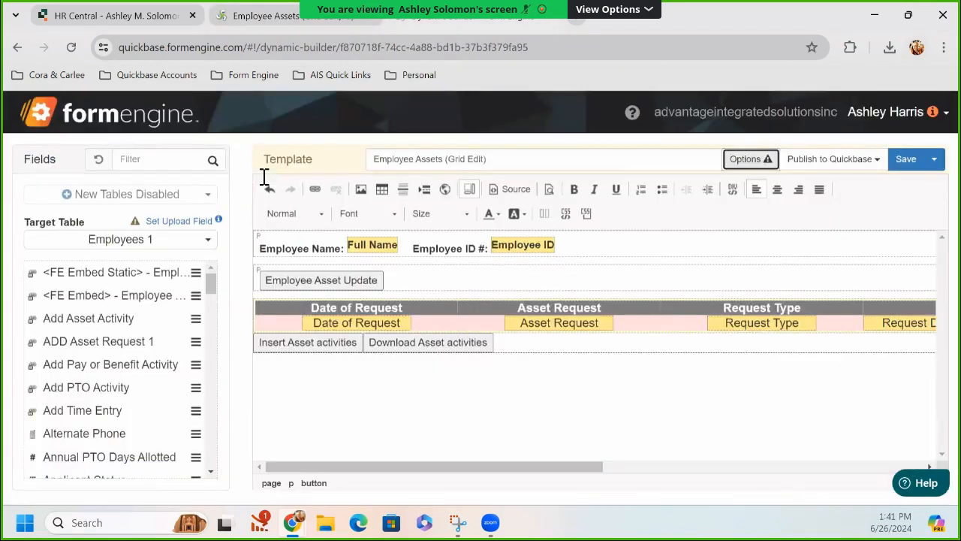
# Copy the template's form URL from its Quickbase publishing options.
pyautogui.press('Tab')
pyautogui.press('Return')
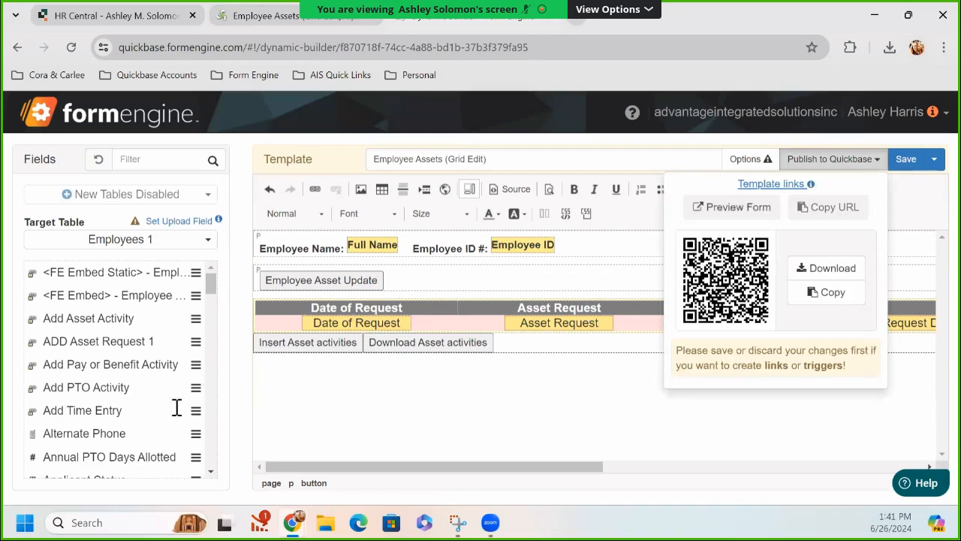
pyautogui.press('Tab')
pyautogui.press('Return')
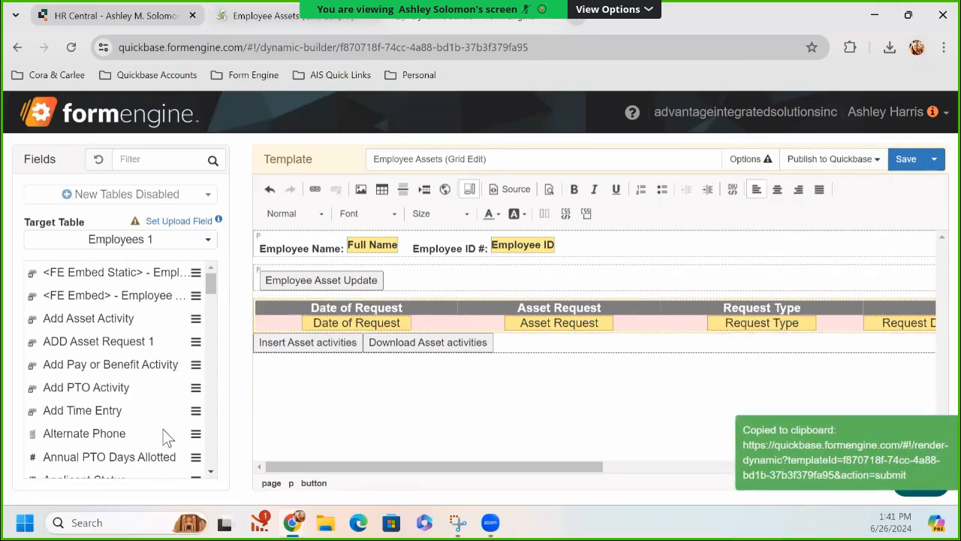
pyautogui.click(278, 15)
pyautogui.click(474, 18)
# Set the success message to "To add additional reads after submitting this record click on the link below." plus the copied form URL, and save the template.
pyautogui.click(751, 159)
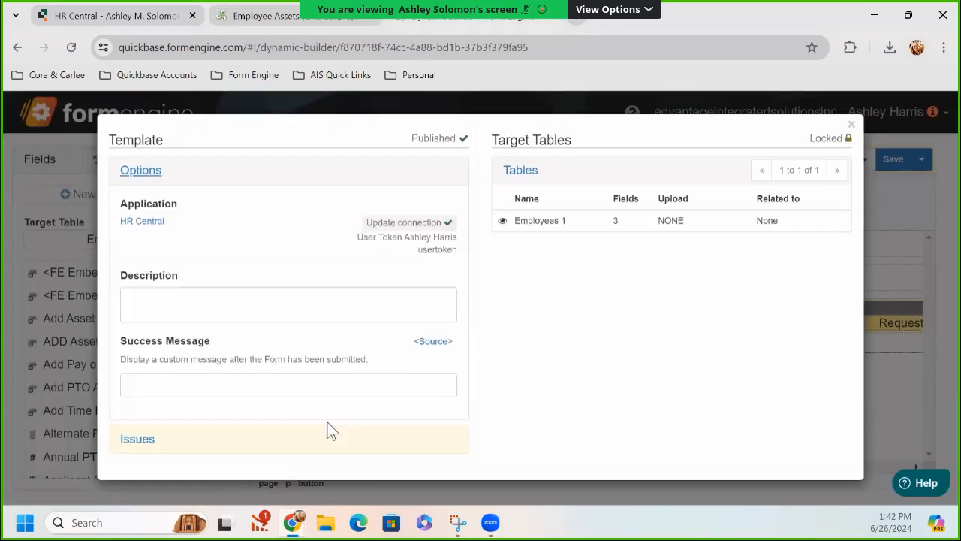
pyautogui.click(181, 385)
pyautogui.write('To add additional reads after submitting this record click on the link below.')
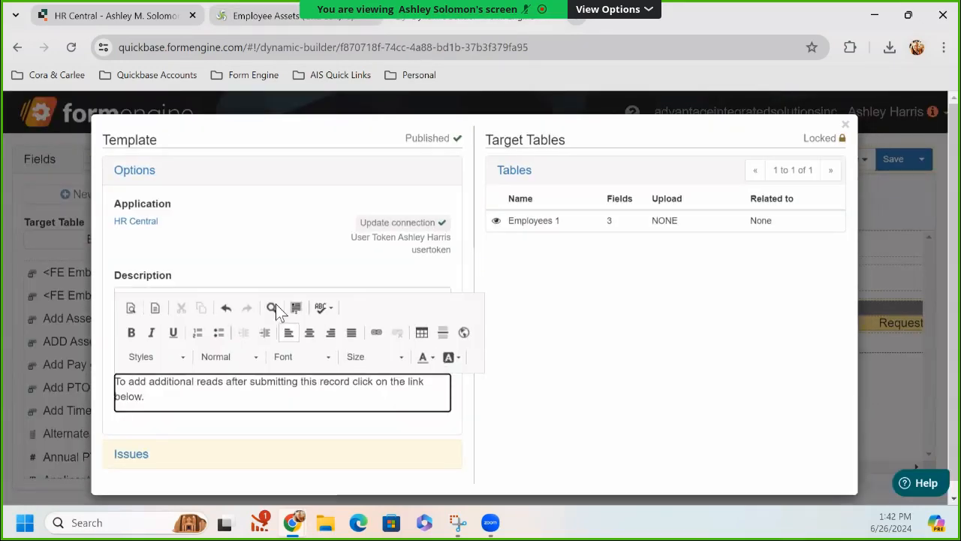
pyautogui.press('Return')
pyautogui.hotkey('ctrl', 'v')
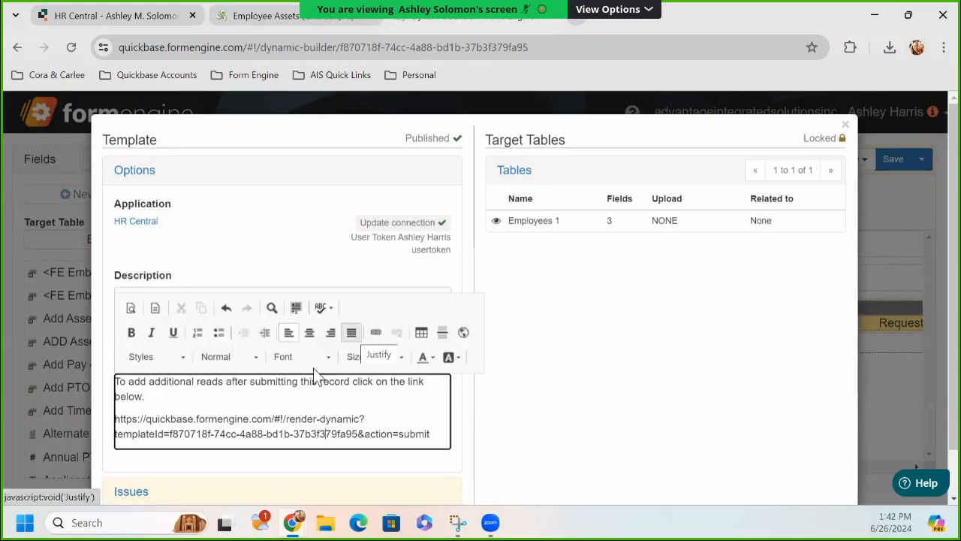
pyautogui.click(466, 378)
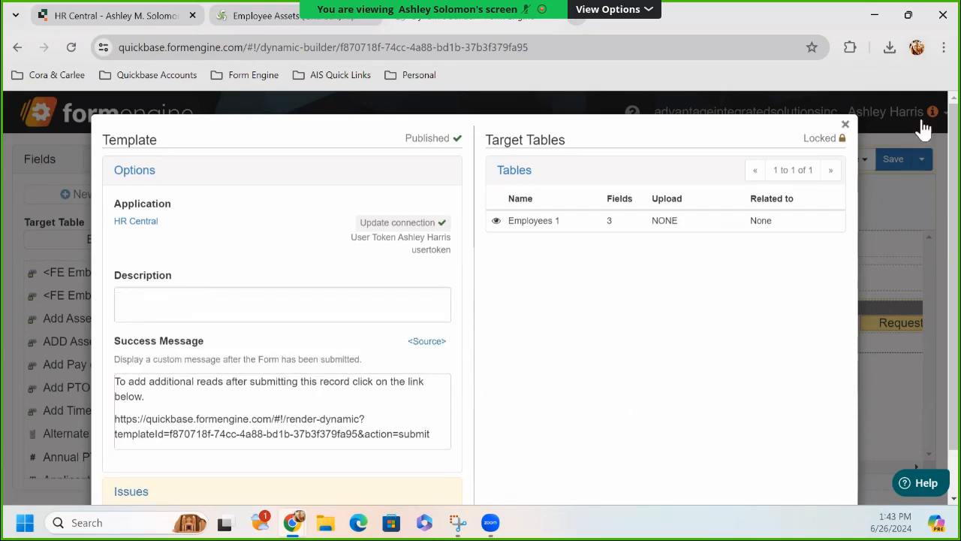
pyautogui.click(845, 125)
pyautogui.click(890, 161)
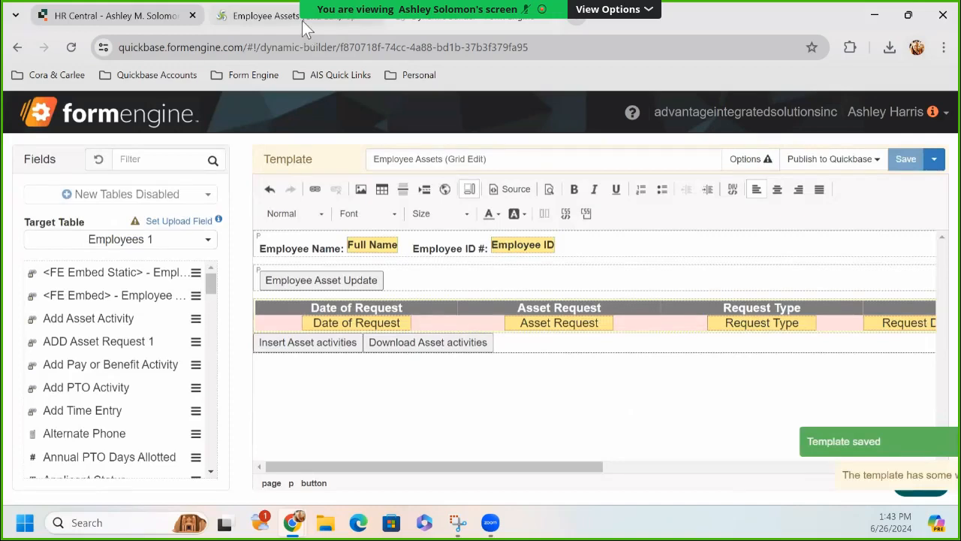
# Insert an asset activity row in the employee assets form with request date 07-04-2024 and asset request Company Phone.
pyautogui.click(301, 21)
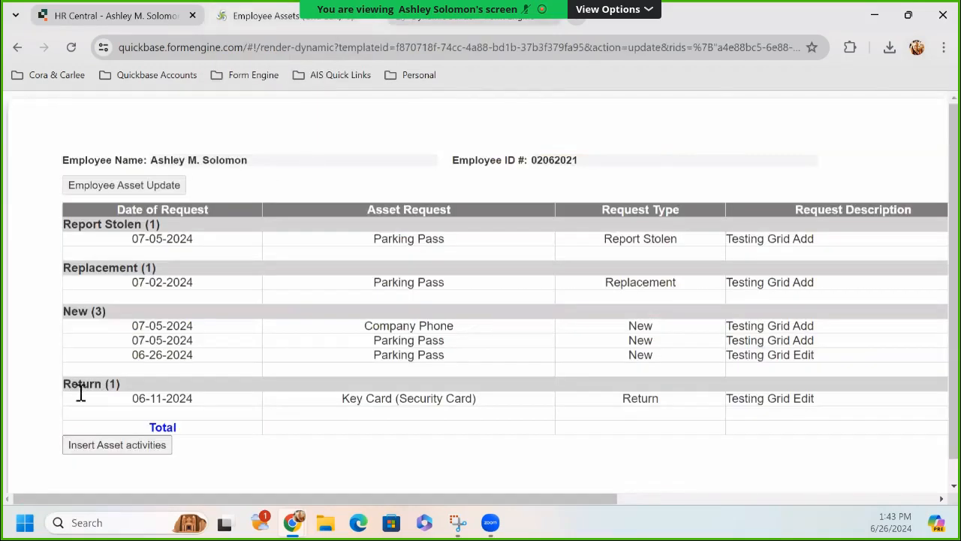
pyautogui.click(90, 444)
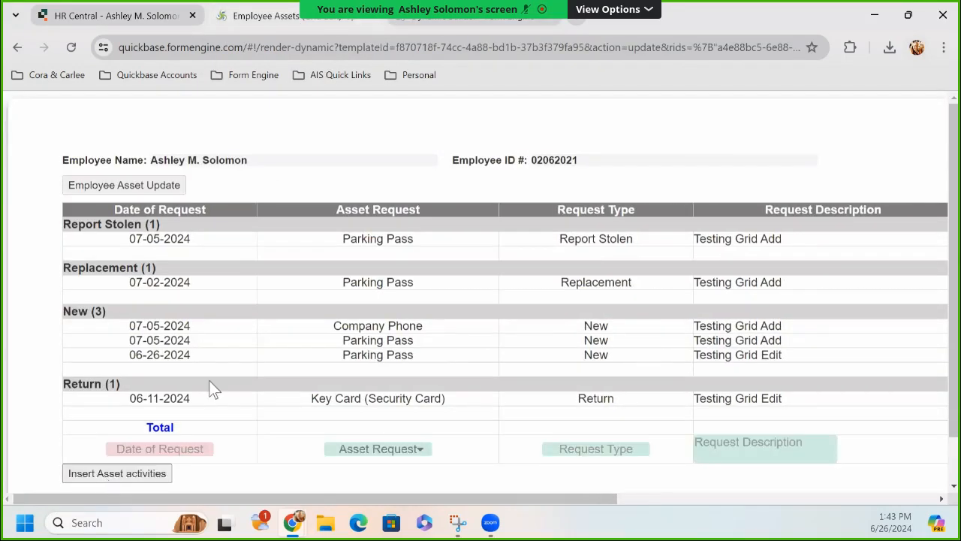
pyautogui.click(157, 449)
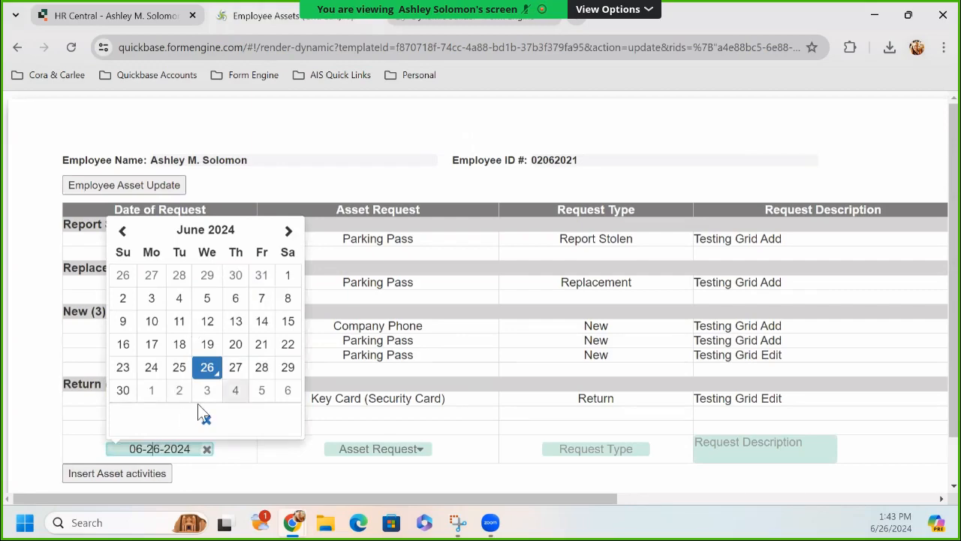
pyautogui.click(236, 390)
pyautogui.click(378, 448)
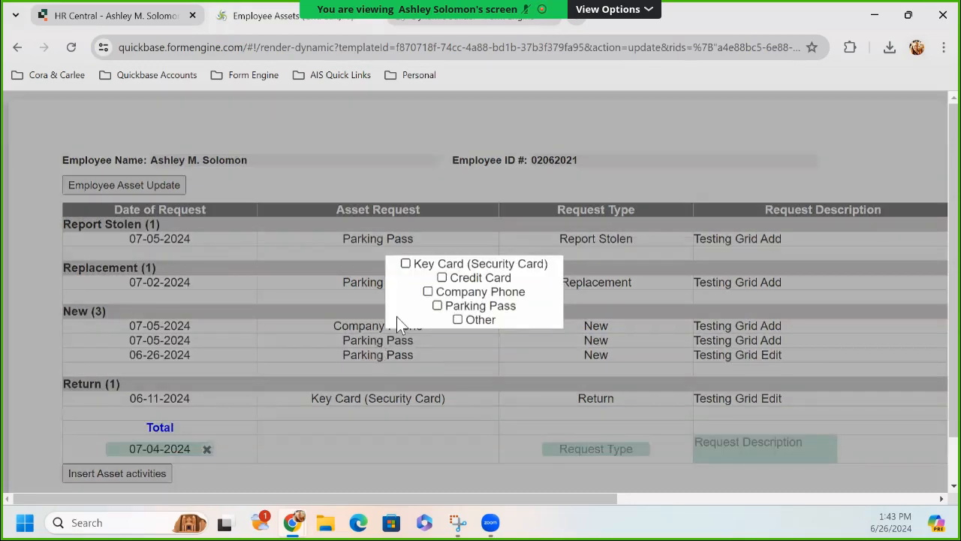
pyautogui.click(439, 293)
pyautogui.scroll(-1, 798, 485)
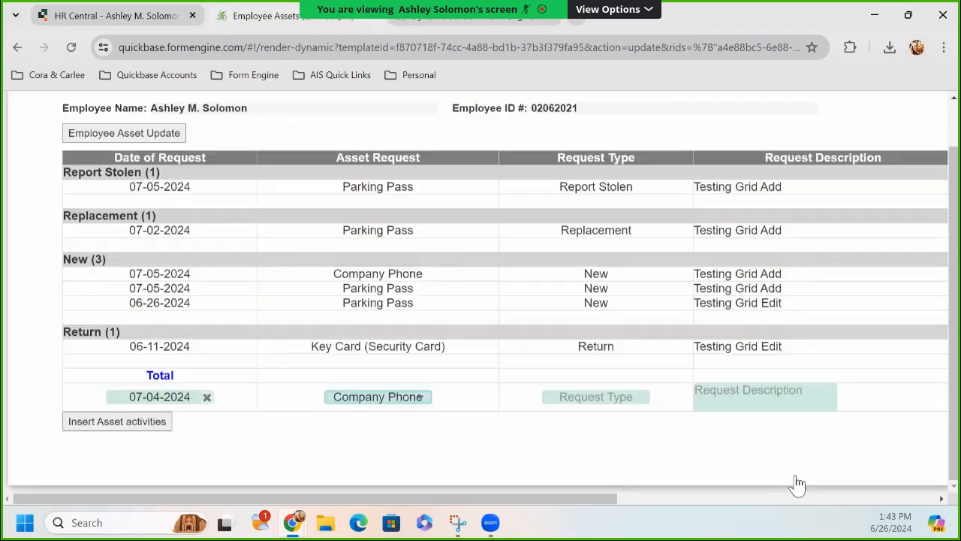
# Look over the new row's remaining fields, leave them blank, and submit the employee asset update.
pyautogui.click(741, 403)
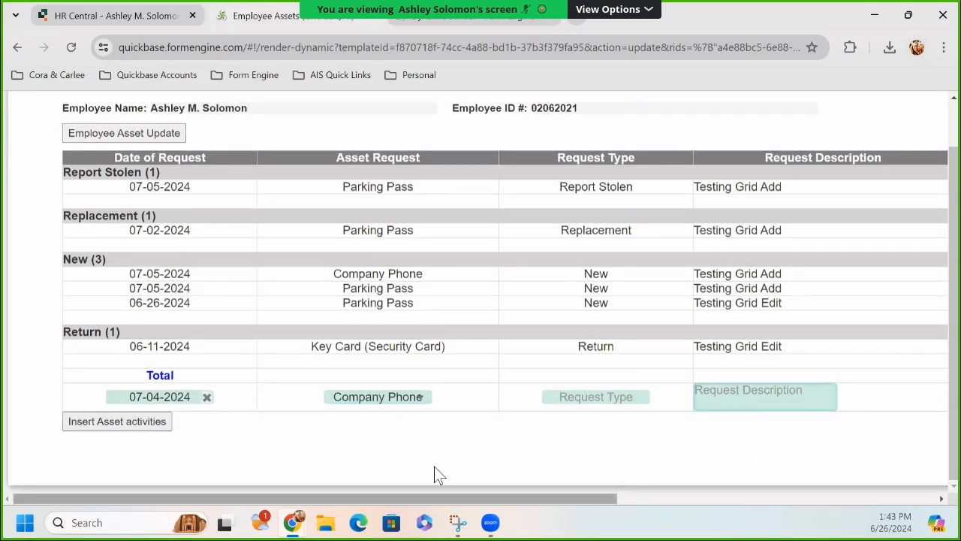
pyautogui.hscroll(5, 440, 476)
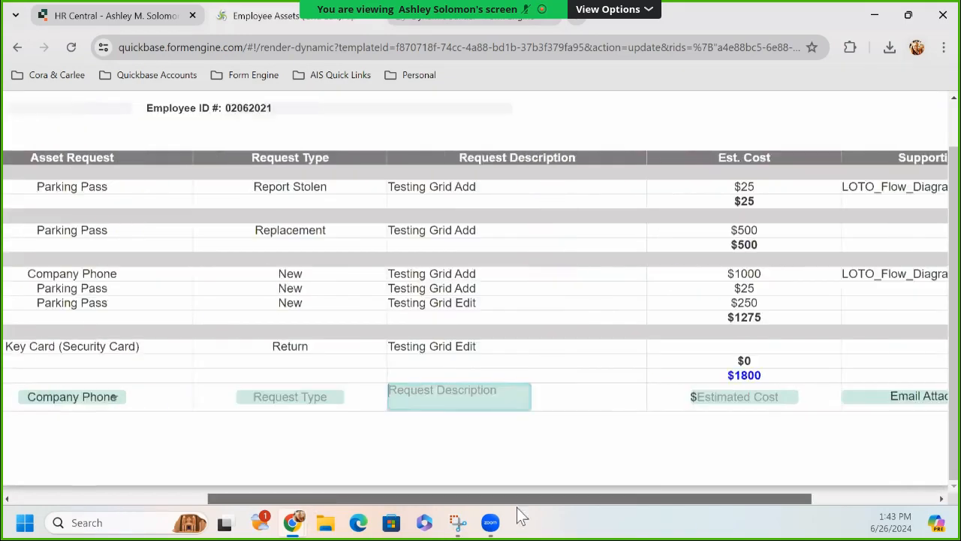
pyautogui.moveTo(517, 508); pyautogui.dragTo(5, 420)
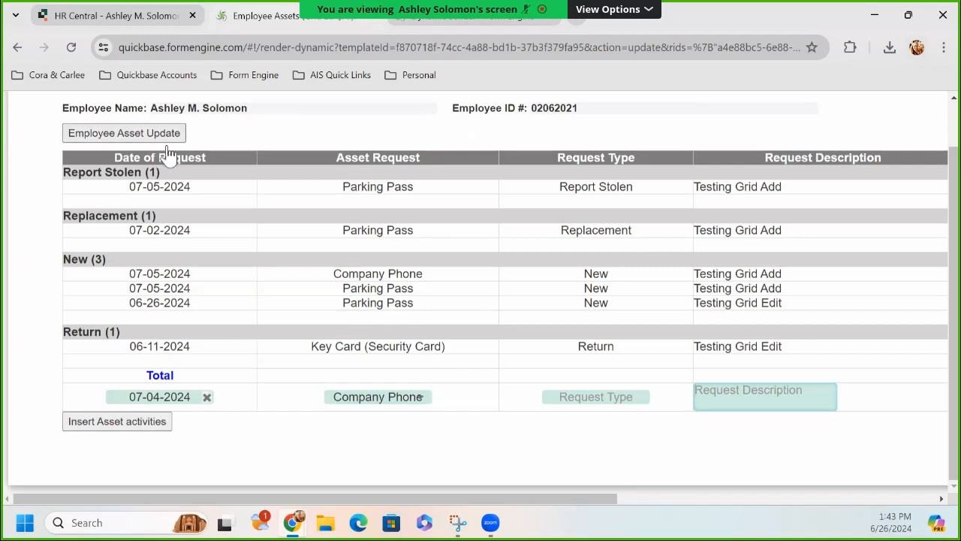
pyautogui.click(126, 135)
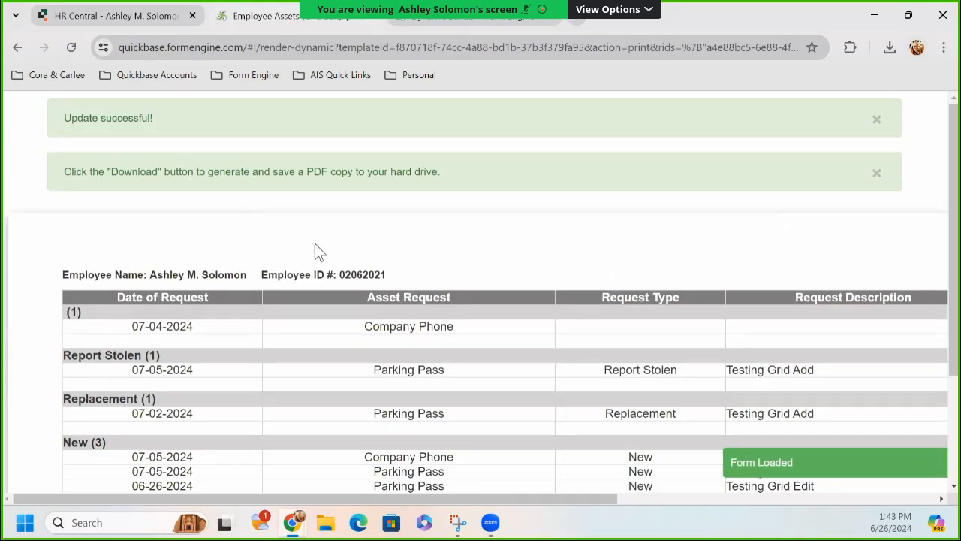
# Check the saved success message in the template options and close them without changes.
pyautogui.click(465, 16)
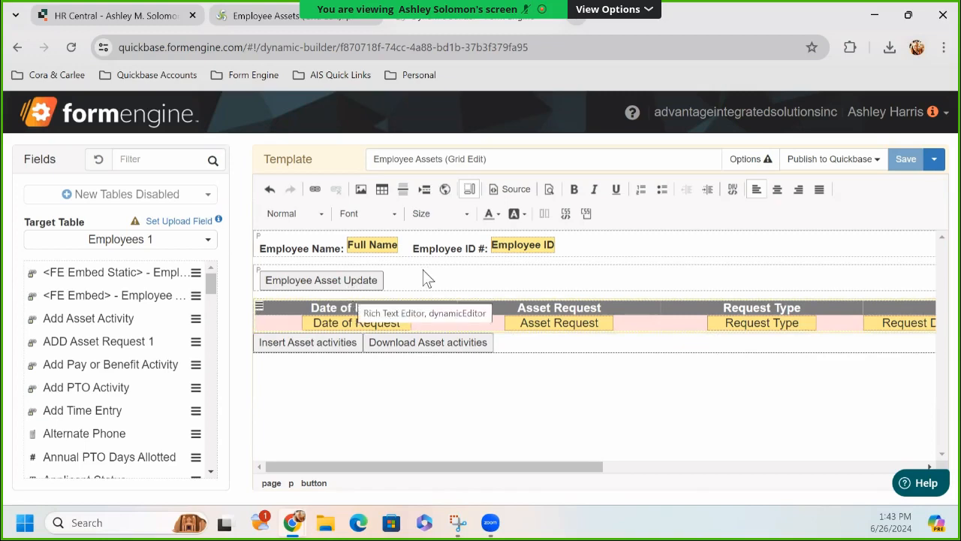
pyautogui.click(747, 158)
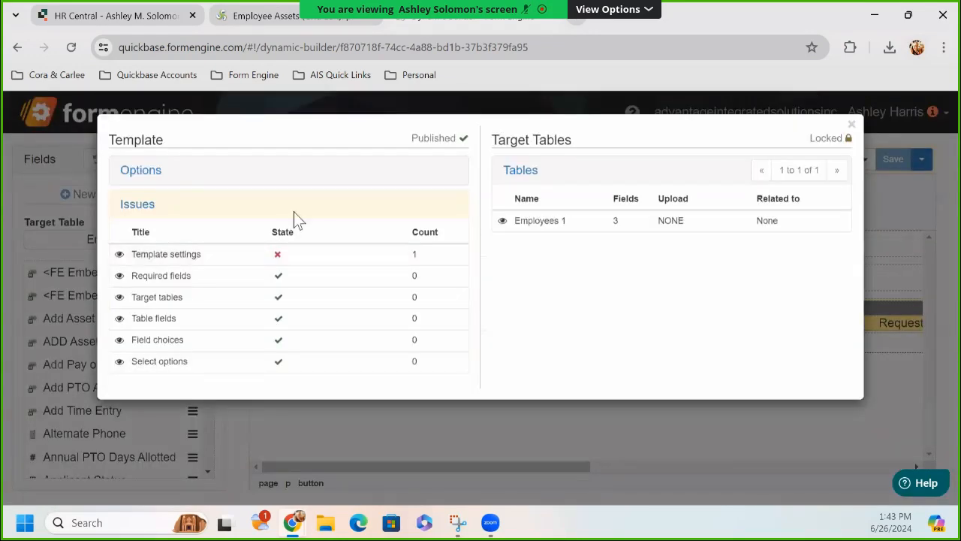
pyautogui.click(172, 172)
pyautogui.scroll(-1, 281, 263)
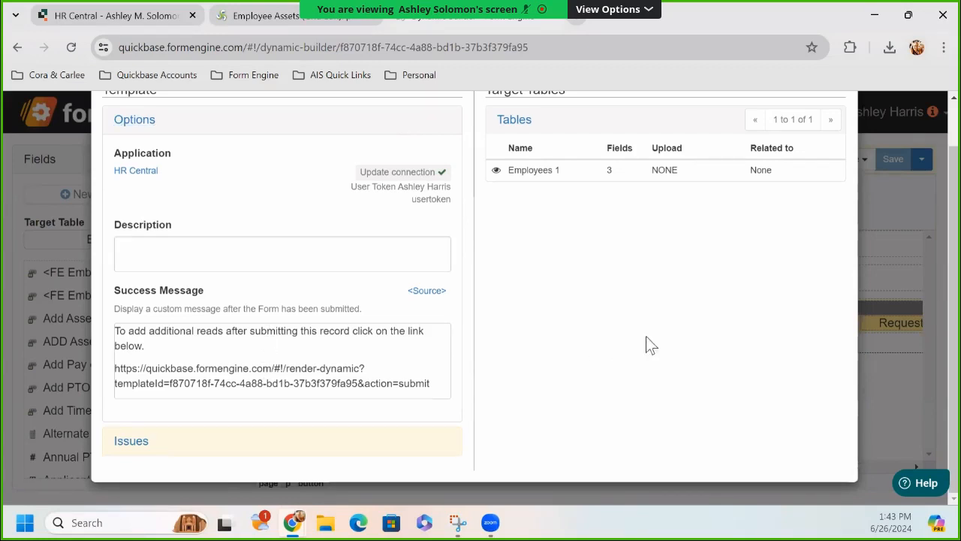
pyautogui.scroll(1, 714, 230)
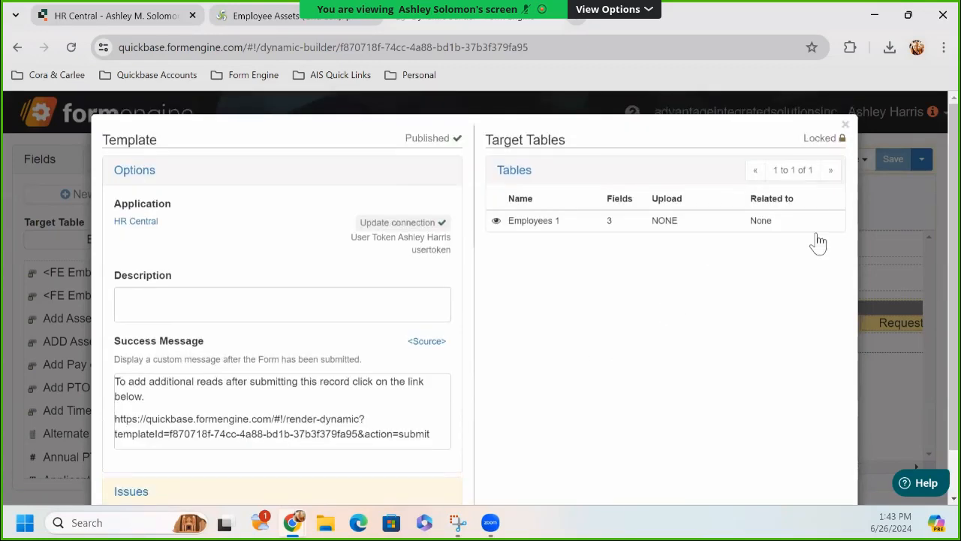
pyautogui.click(851, 120)
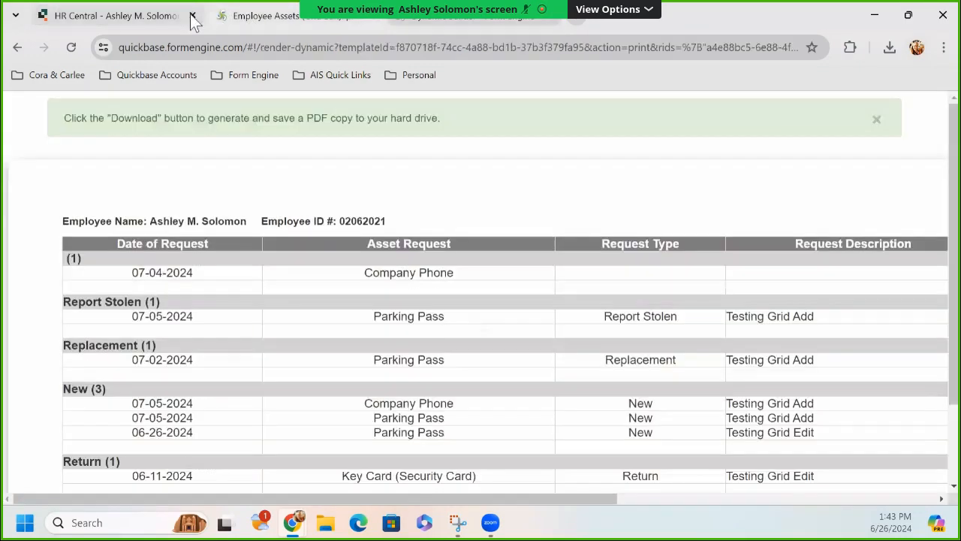
# Reopen the employee assets update form from the employee's record in HR Central.
pyautogui.click(176, 17)
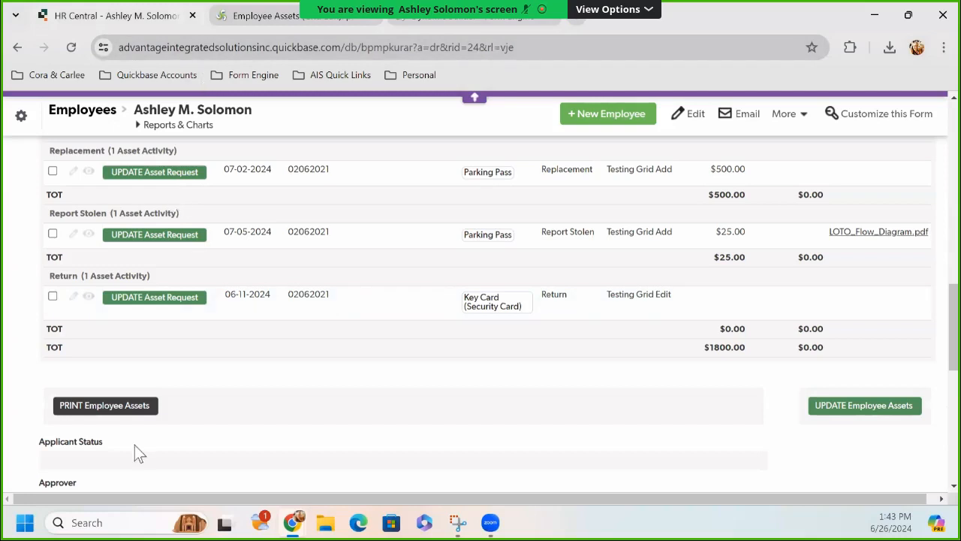
pyautogui.click(856, 405)
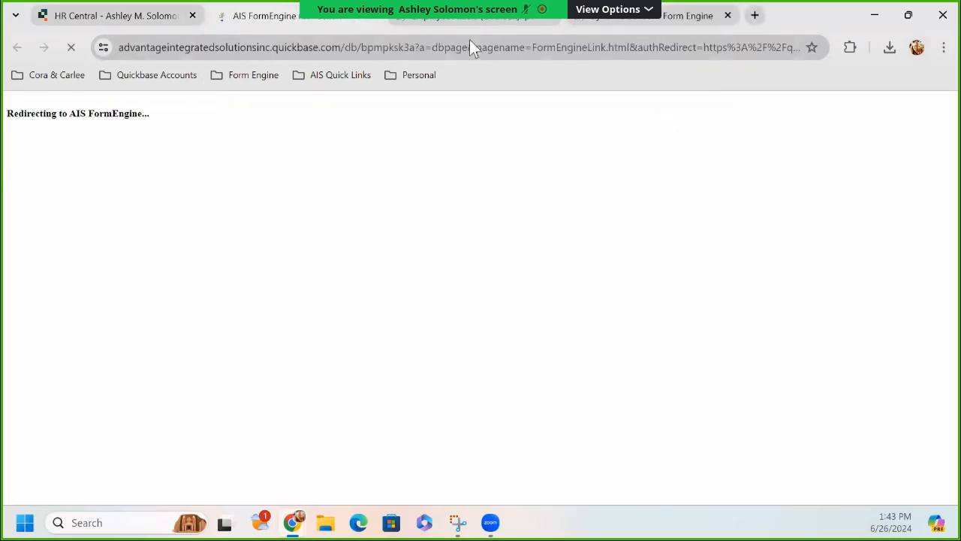
pyautogui.click(548, 16)
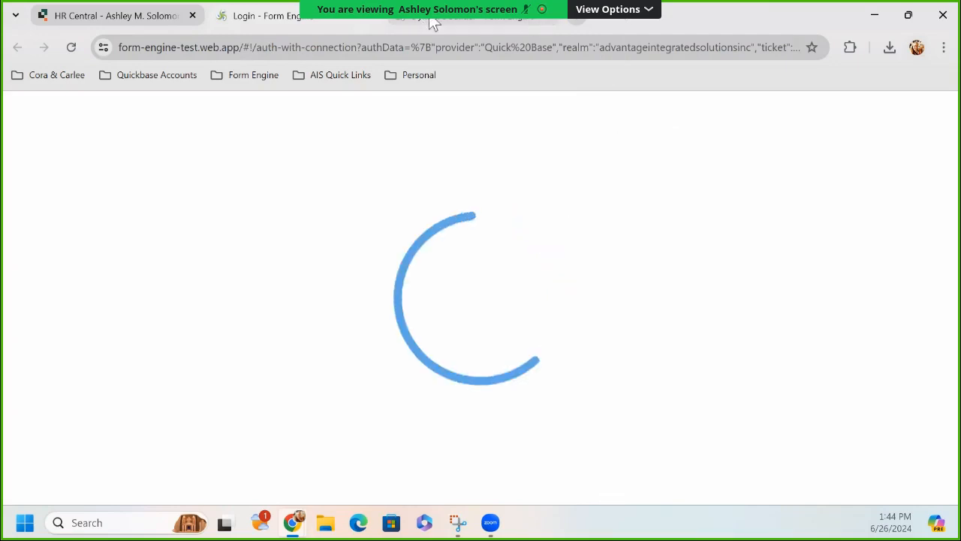
pyautogui.click(212, 11)
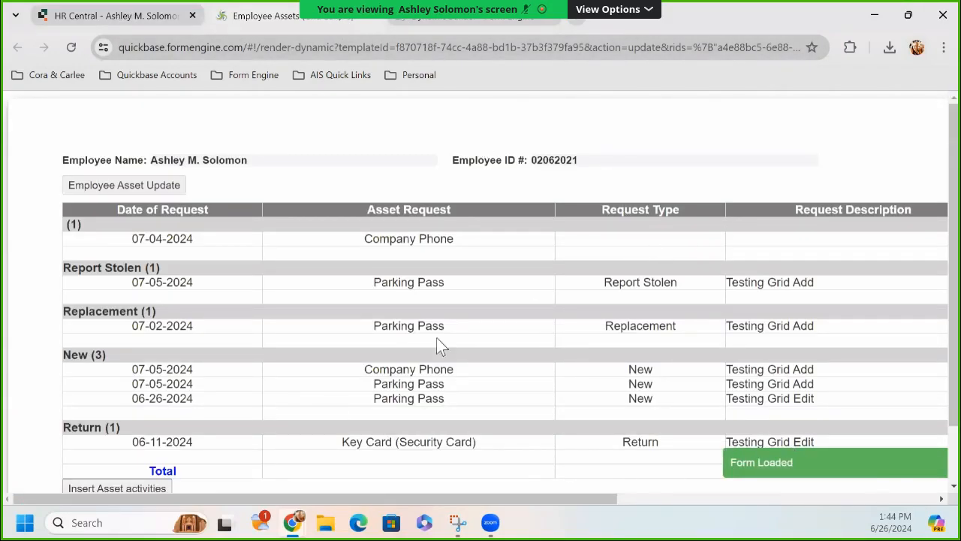
# Insert an asset activity row with request date 06-28-2024 and asset request Parking Pass, and submit the employee asset update.
pyautogui.scroll(-2, 214, 451)
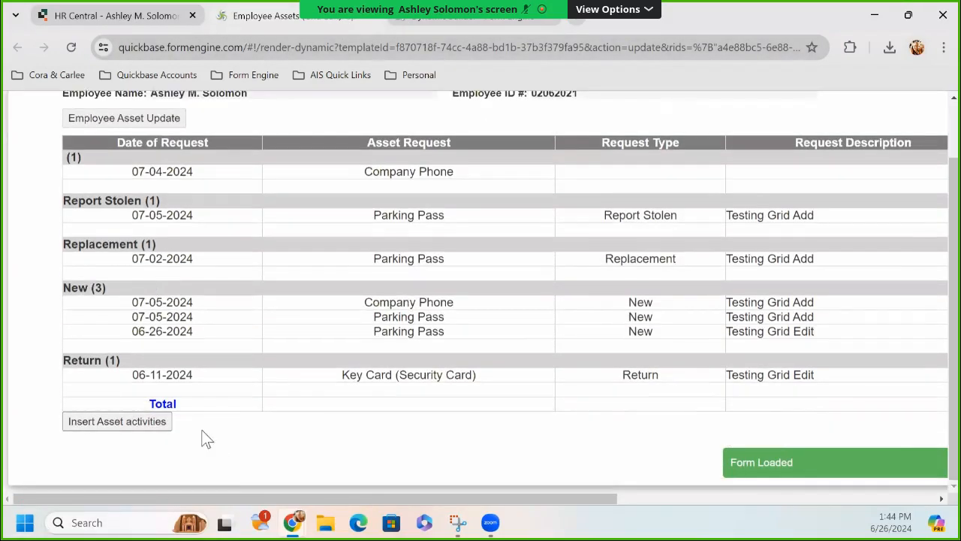
pyautogui.click(166, 424)
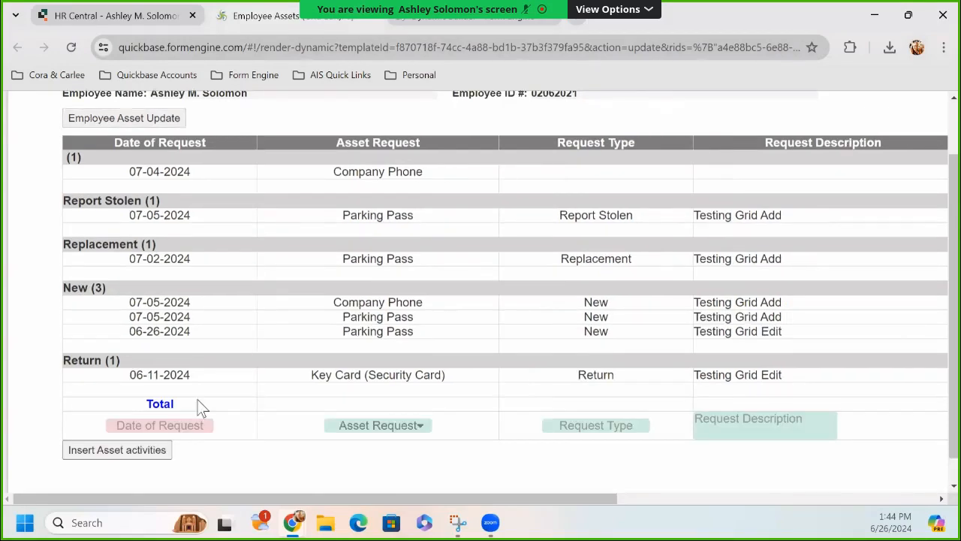
pyautogui.click(163, 424)
pyautogui.click(269, 341)
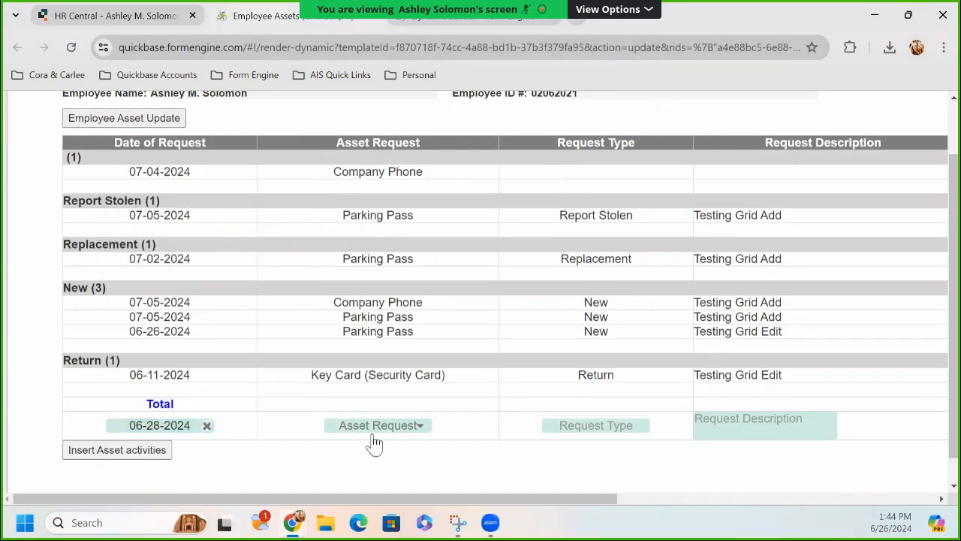
pyautogui.click(333, 429)
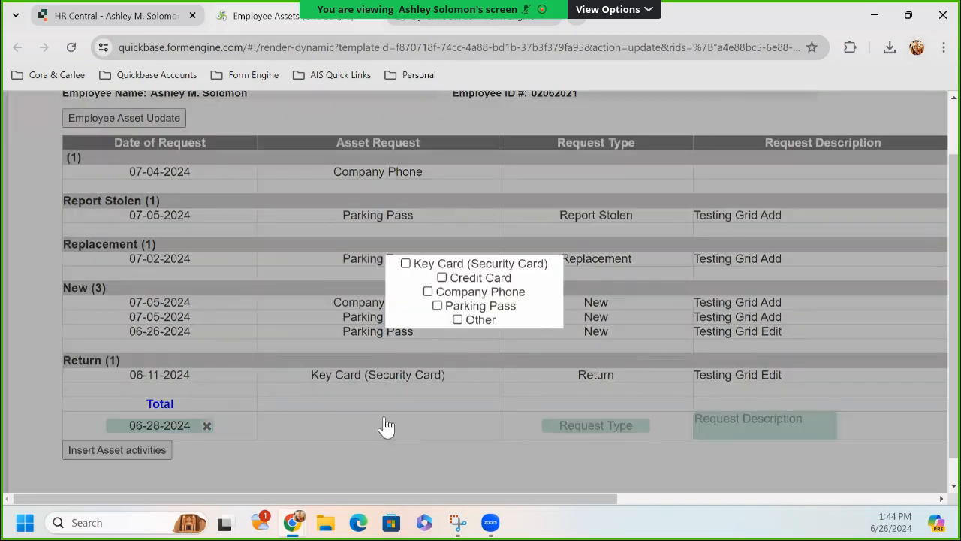
pyautogui.click(437, 306)
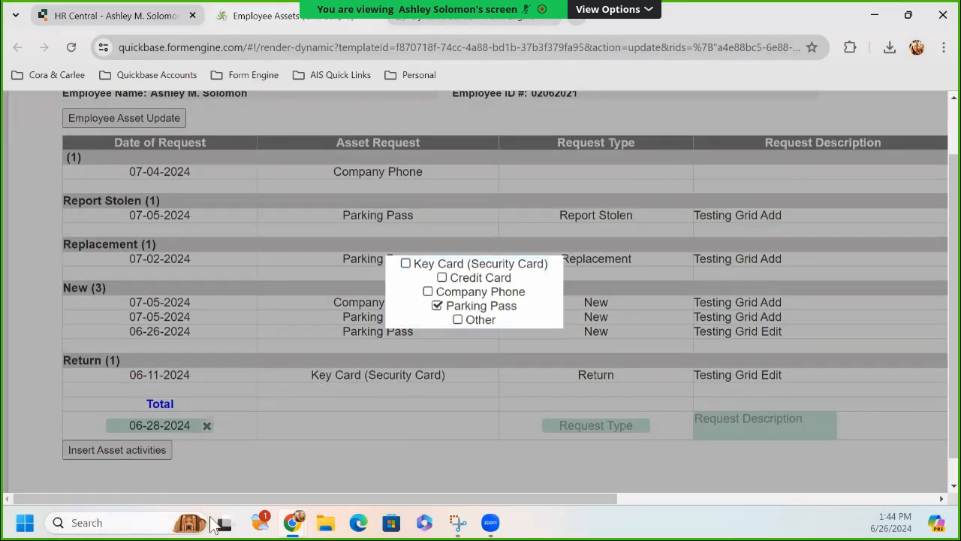
pyautogui.click(159, 449)
pyautogui.scroll(2, 180, 247)
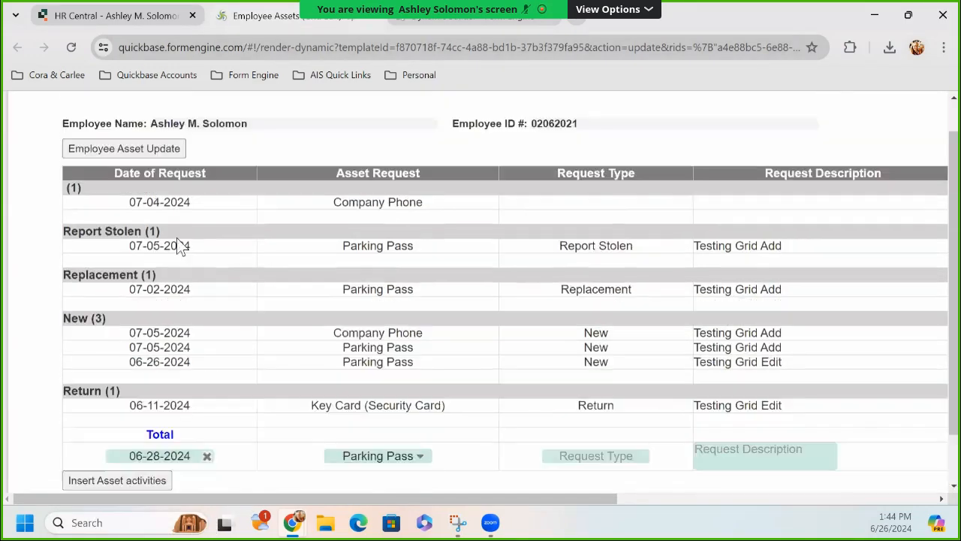
pyautogui.click(142, 182)
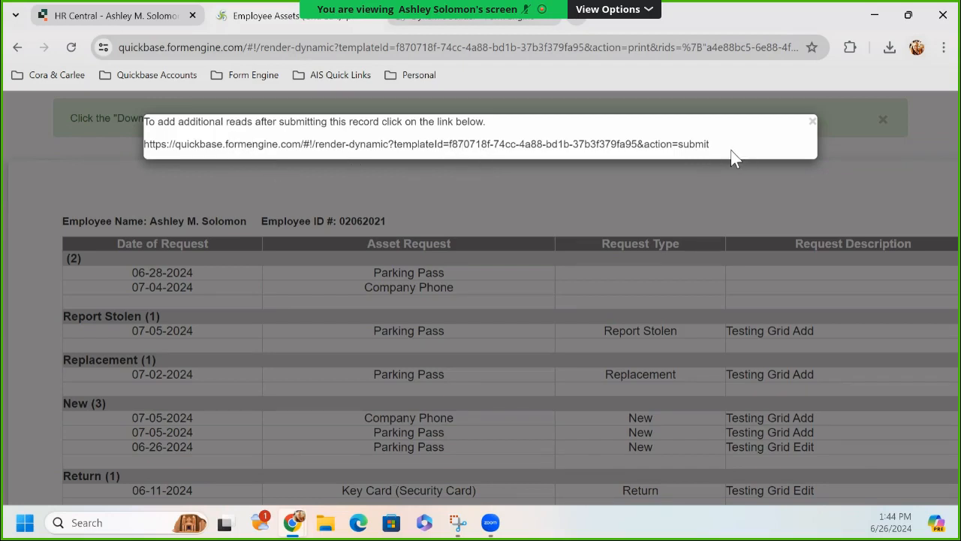
# Examine the form link in the custom success message by highlighting its full address, and clear the selection.
pyautogui.moveTo(707, 144); pyautogui.dragTo(395, 144)
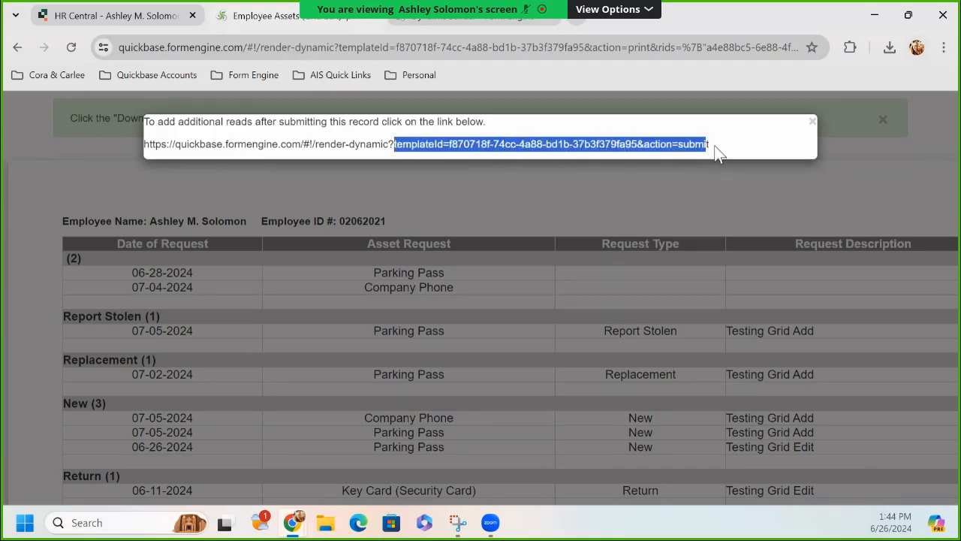
pyautogui.moveTo(717, 150); pyautogui.dragTo(148, 148)
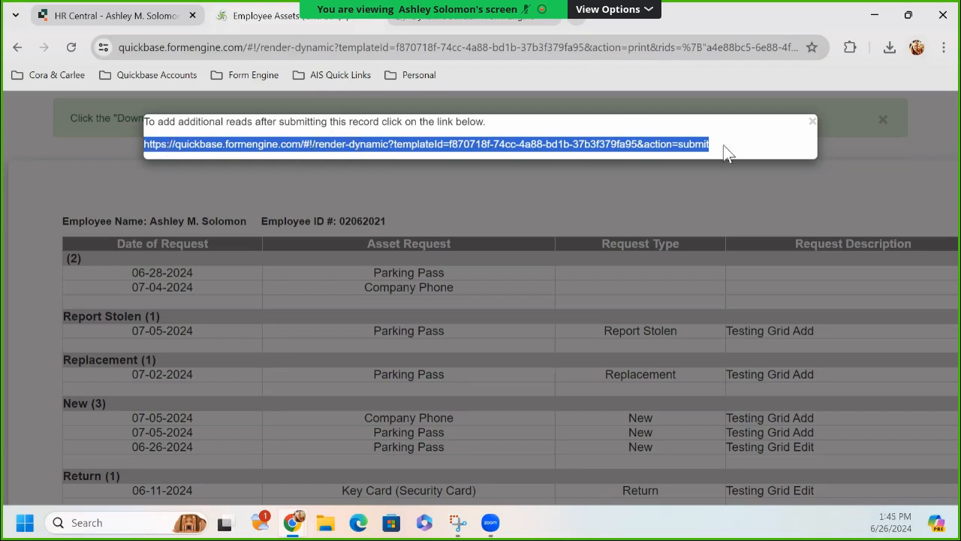
pyautogui.click(766, 129)
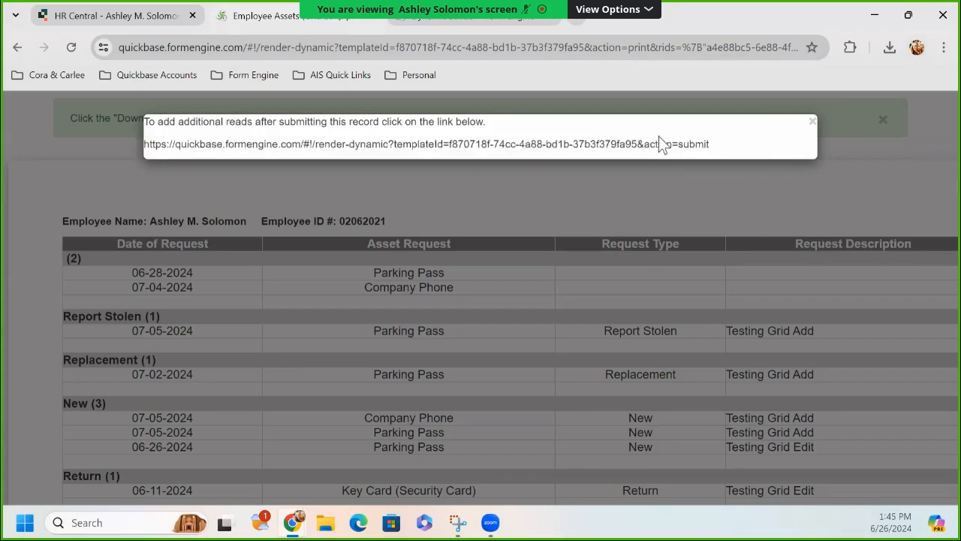